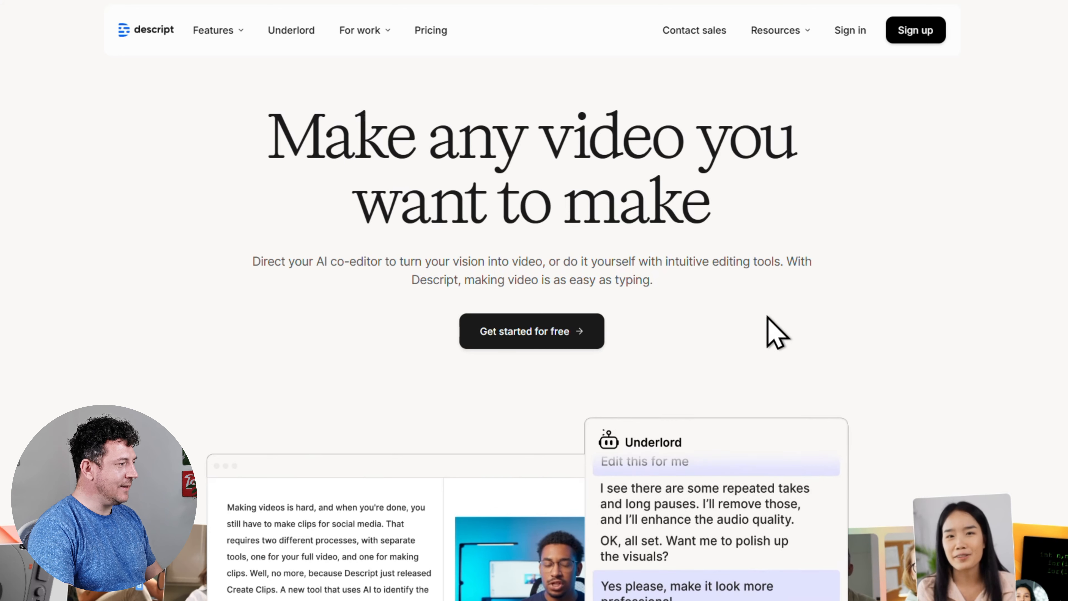
# Sign up for Descript with the account's e-mail address and enter the emailed one-time passcode.
pyautogui.click(597, 326)
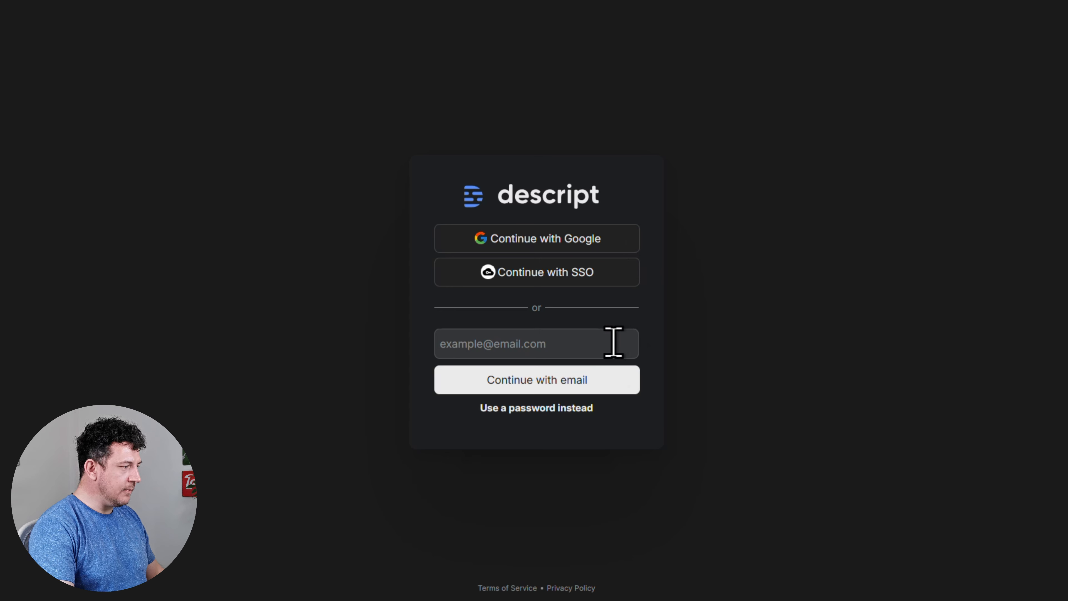
pyautogui.click(572, 341)
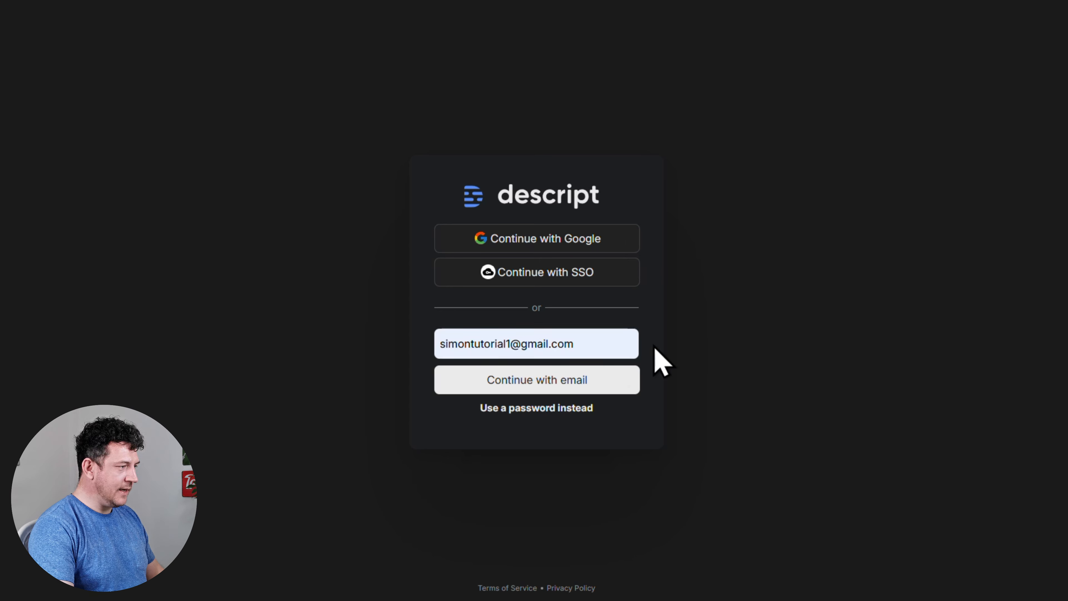
pyautogui.click(609, 378)
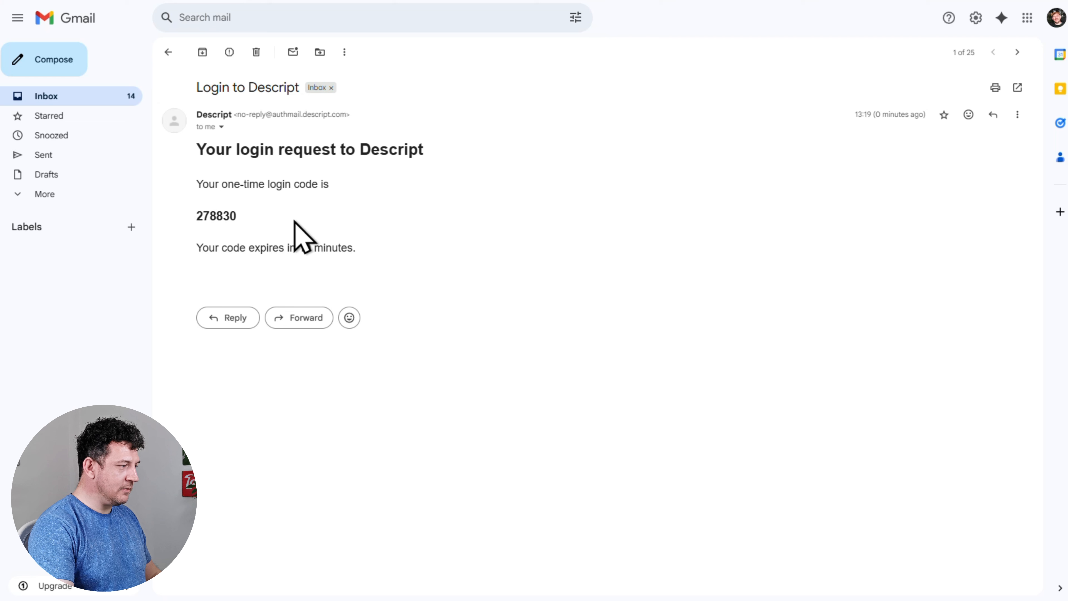
pyautogui.moveTo(241, 217); pyautogui.dragTo(196, 218)
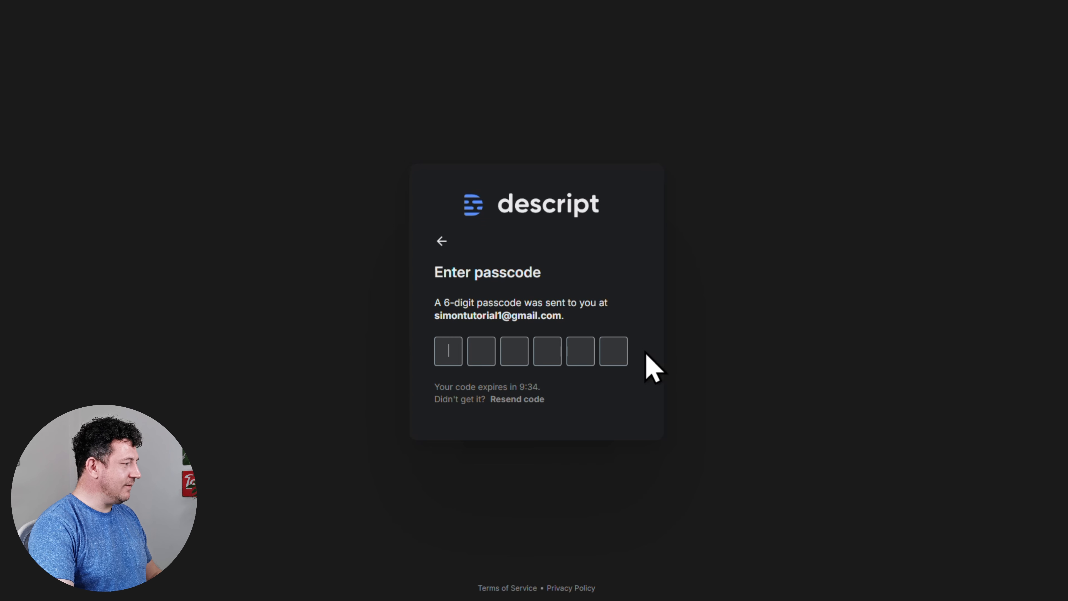
pyautogui.hotkey('ctrl', 'v')
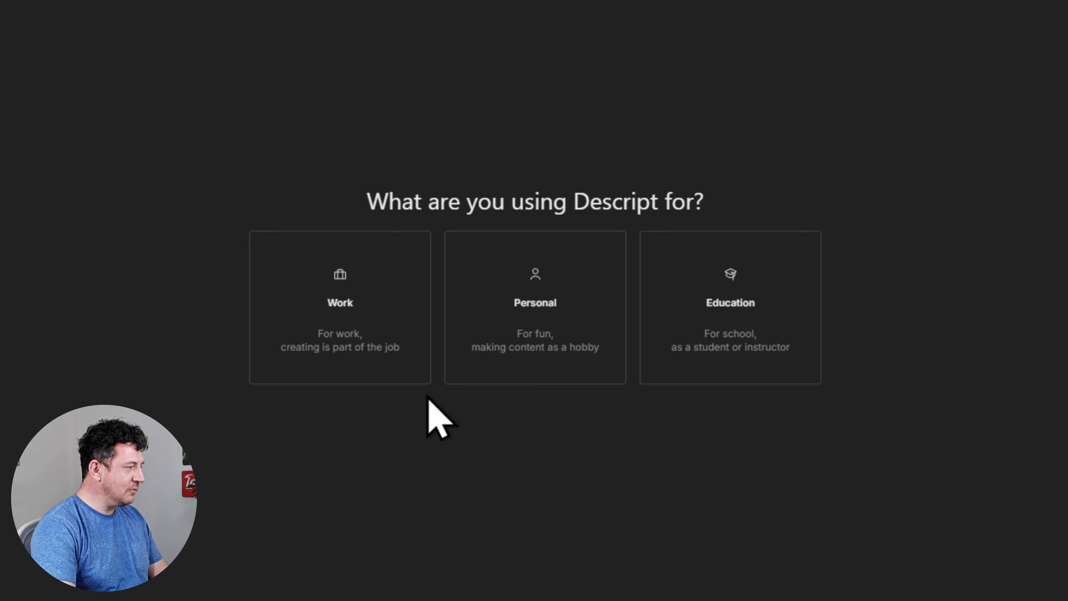
# Answer the onboarding questions with Work, Other and Video content, and choose the Creator plan with annual billing.
pyautogui.click(400, 368)
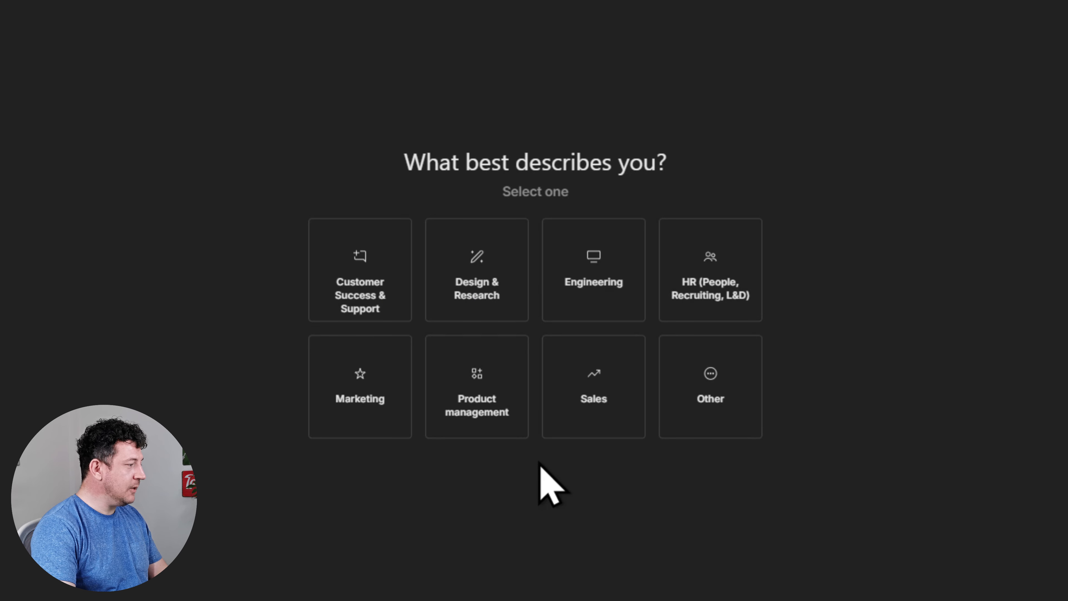
pyautogui.click(732, 422)
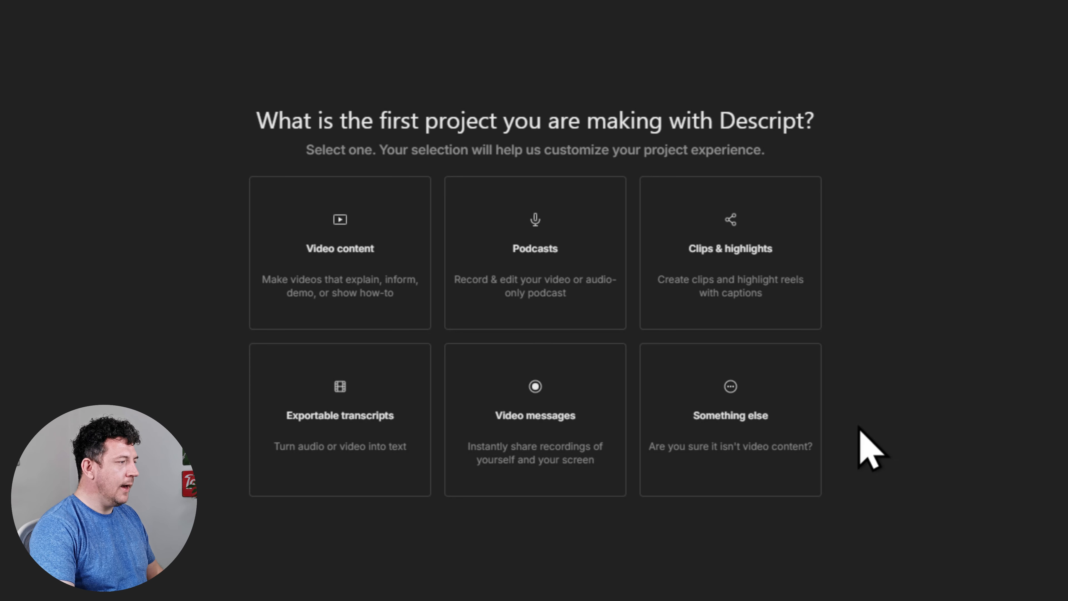
pyautogui.click(418, 295)
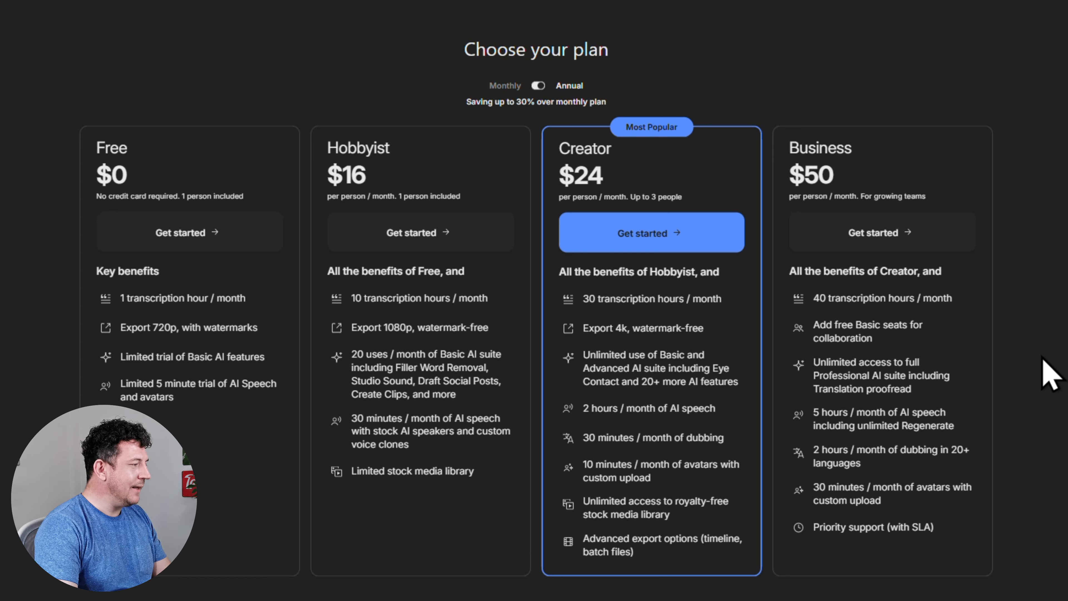
pyautogui.click(722, 236)
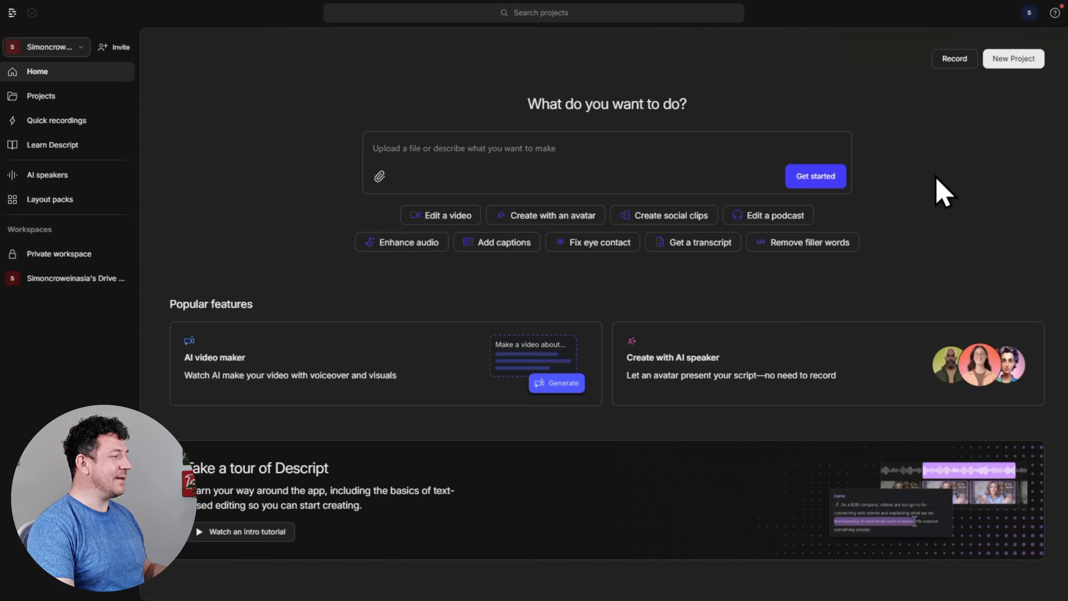
# Create a new video project and name it "AI: Your Unfair Business Advantage".
pyautogui.click(1011, 61)
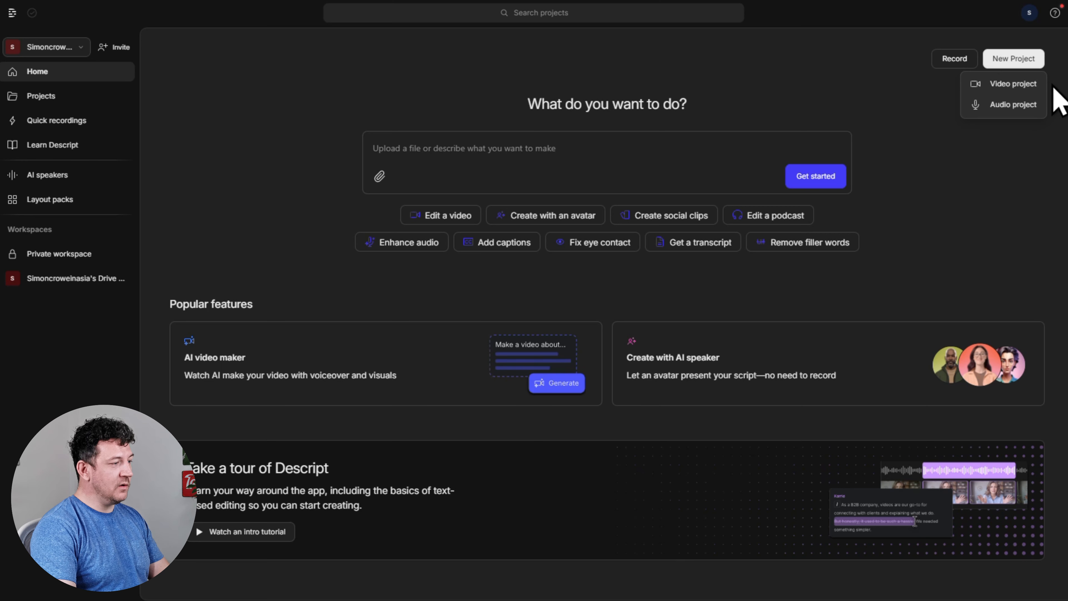
pyautogui.click(1026, 85)
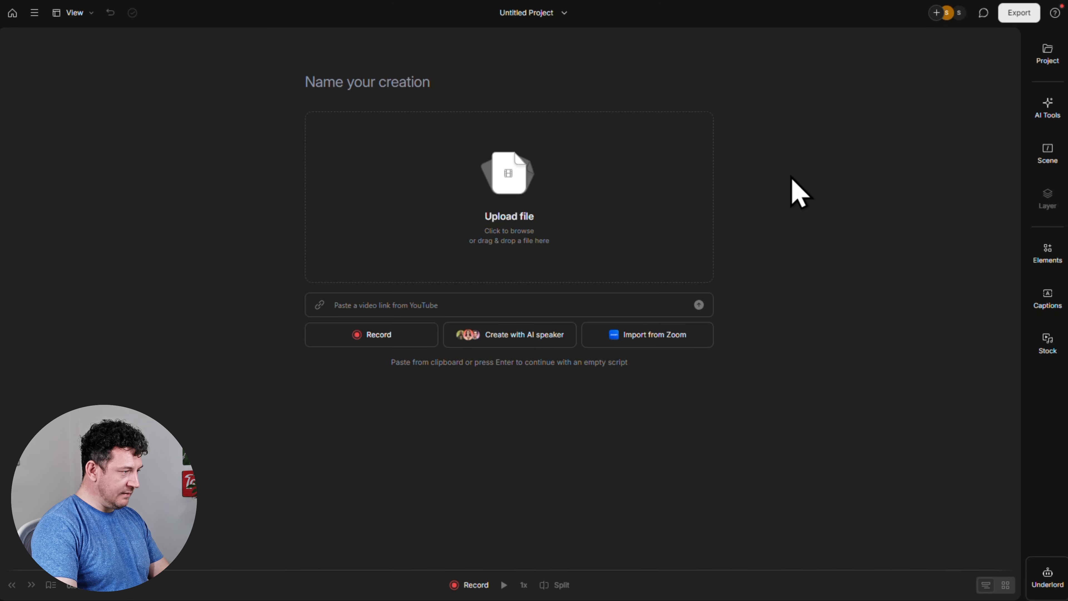
pyautogui.click(438, 80)
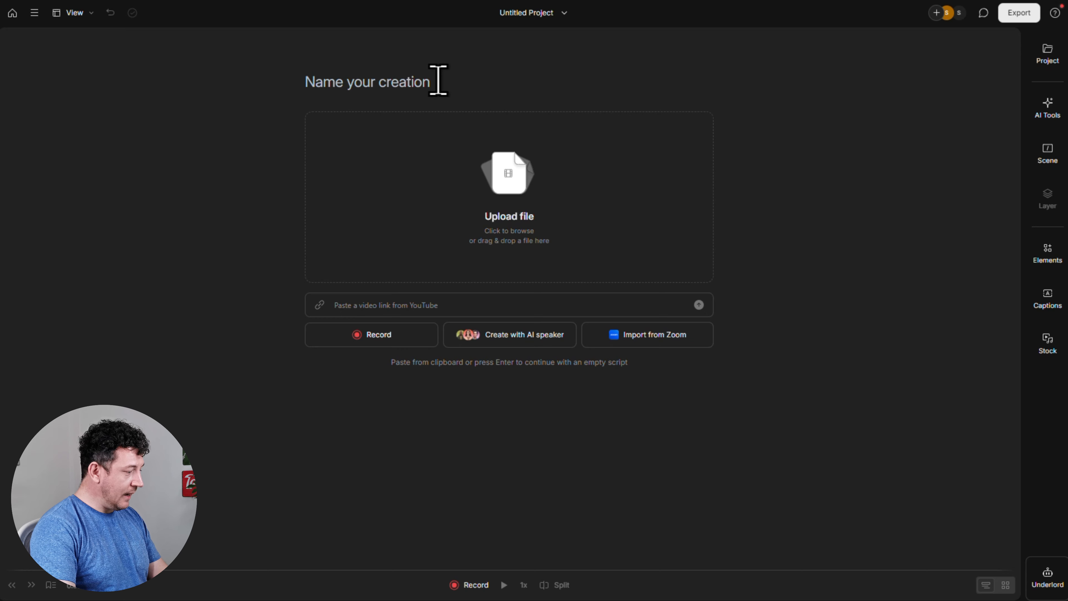
pyautogui.write('AI: Your Unfair Business Advantage')
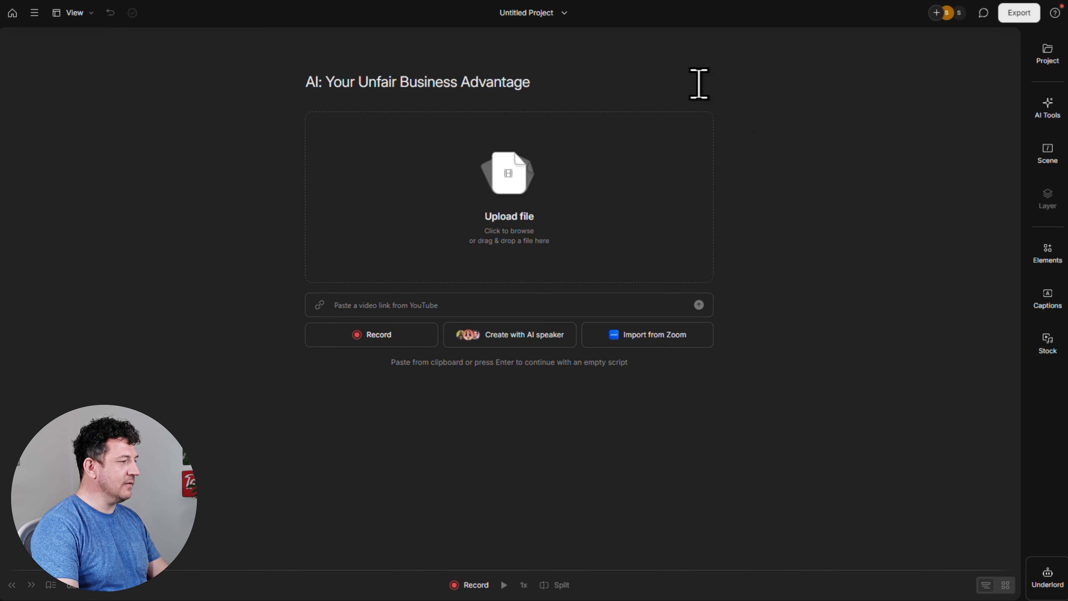
pyautogui.click(730, 97)
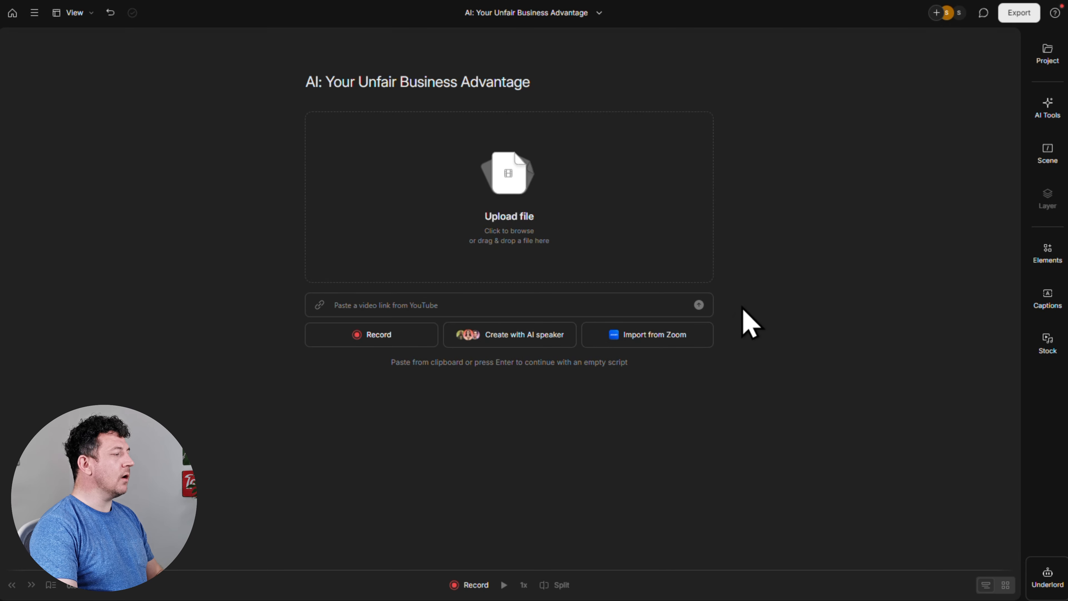
# Upload the video file petal_20250623_223506 from the Gallery folder into the project.
pyautogui.click(618, 230)
pyautogui.click(164, 89)
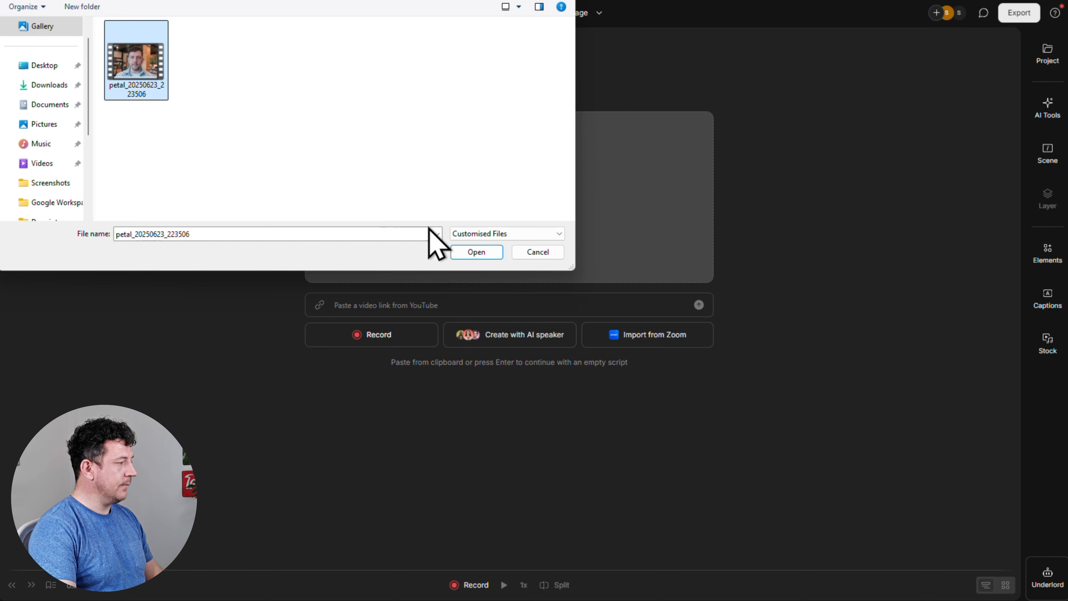
pyautogui.click(476, 252)
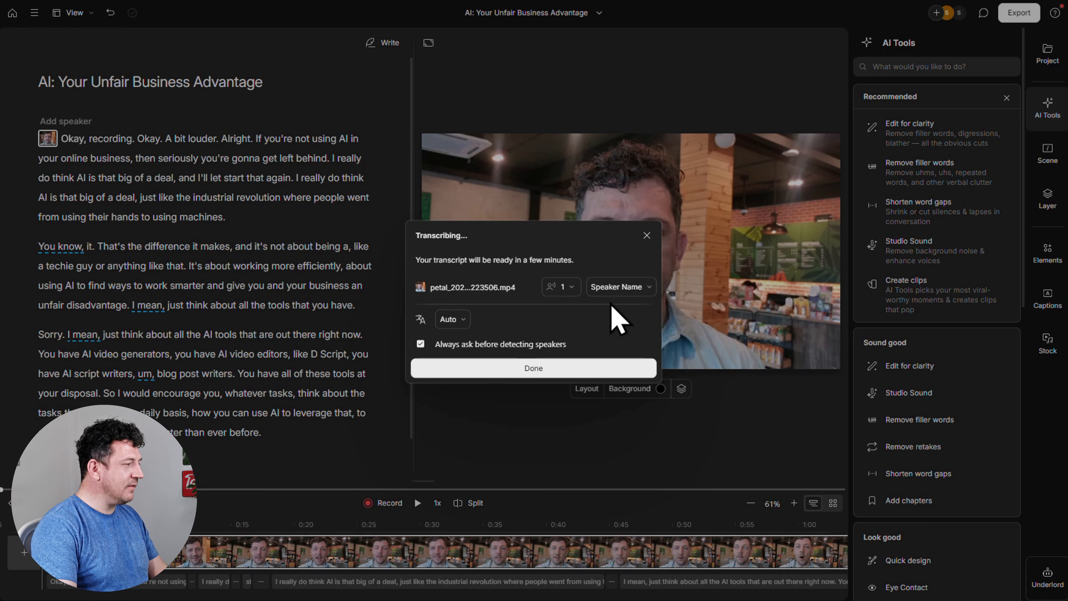
# Assign the speaker's name to the uploaded clip, keep the transcription language on Auto, and confirm the transcription settings.
pyautogui.click(646, 290)
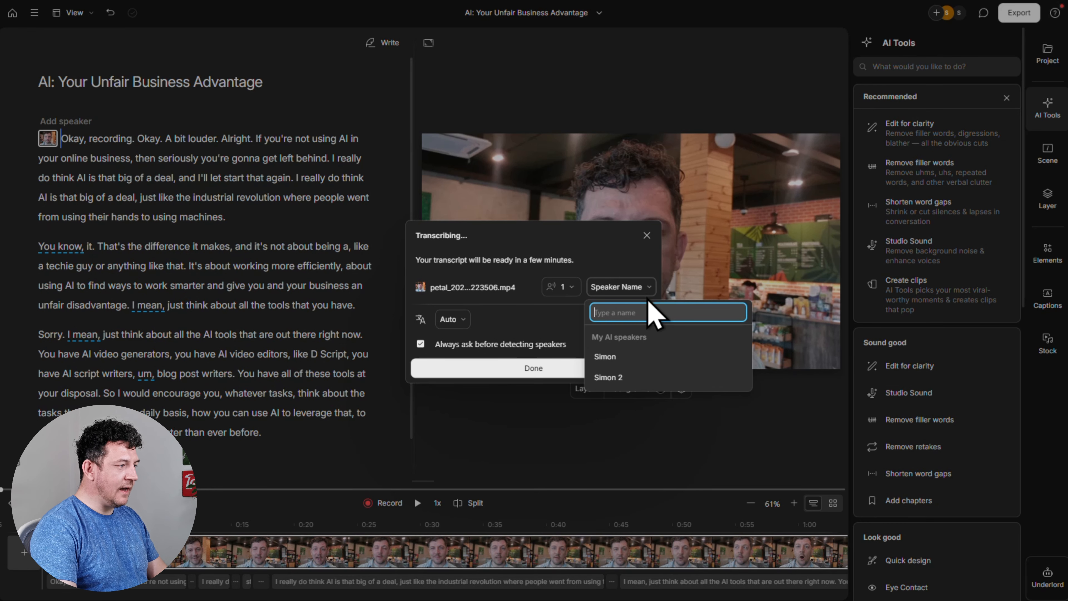
pyautogui.write('Simon')
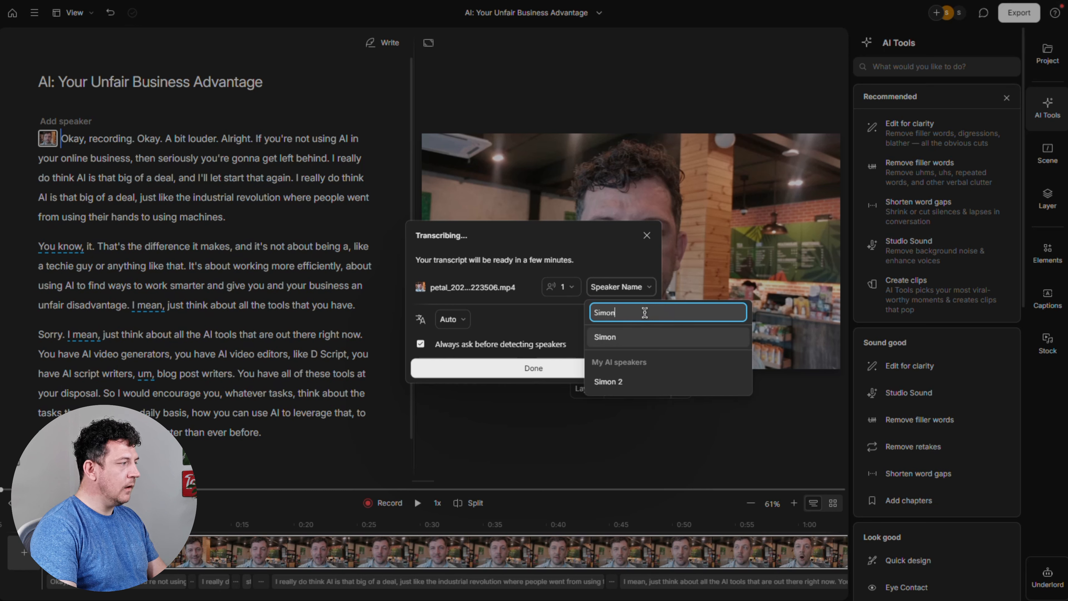
pyautogui.press('Return')
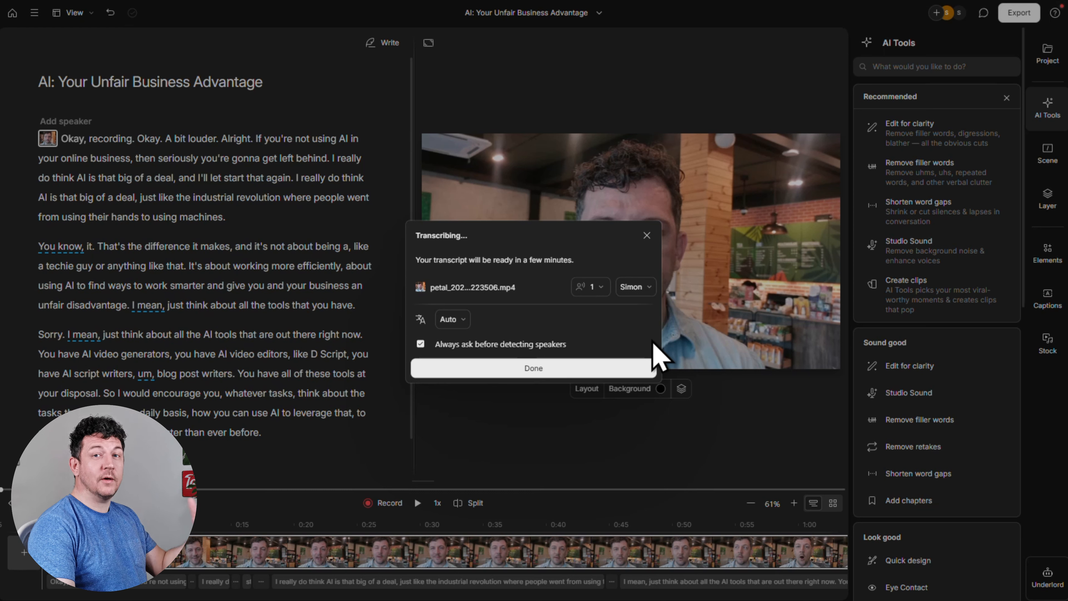
pyautogui.click(467, 323)
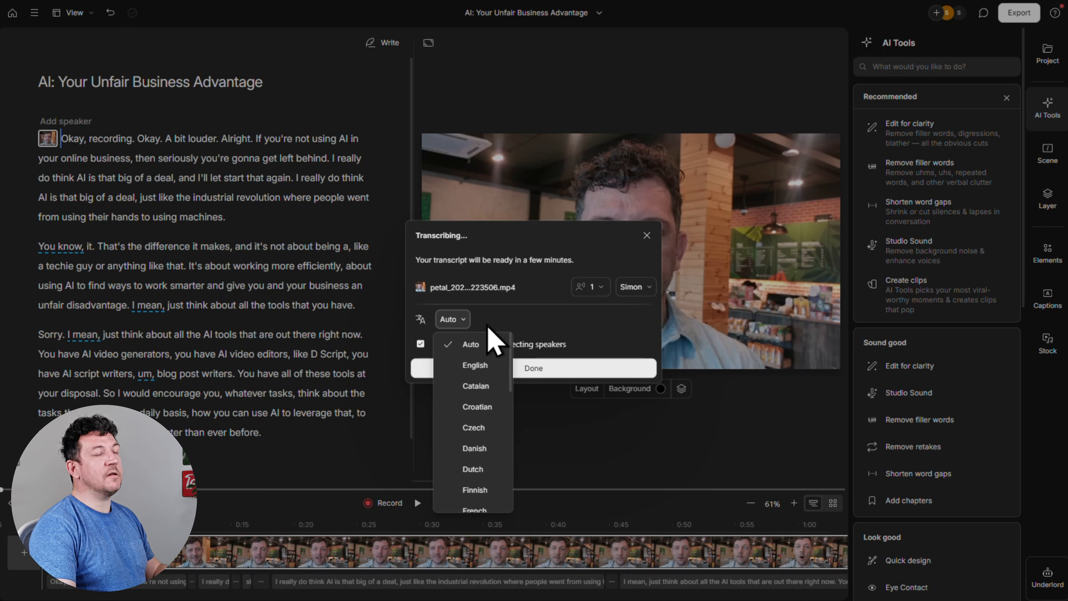
pyautogui.scroll(-2, 496, 352)
pyautogui.scroll(-3, 501, 356)
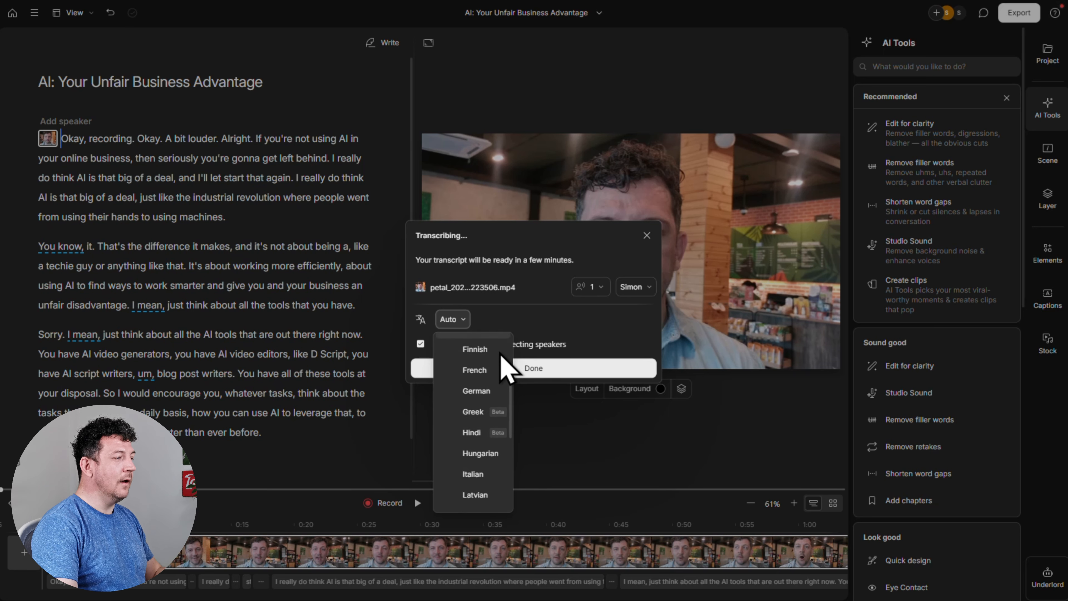
pyautogui.click(523, 320)
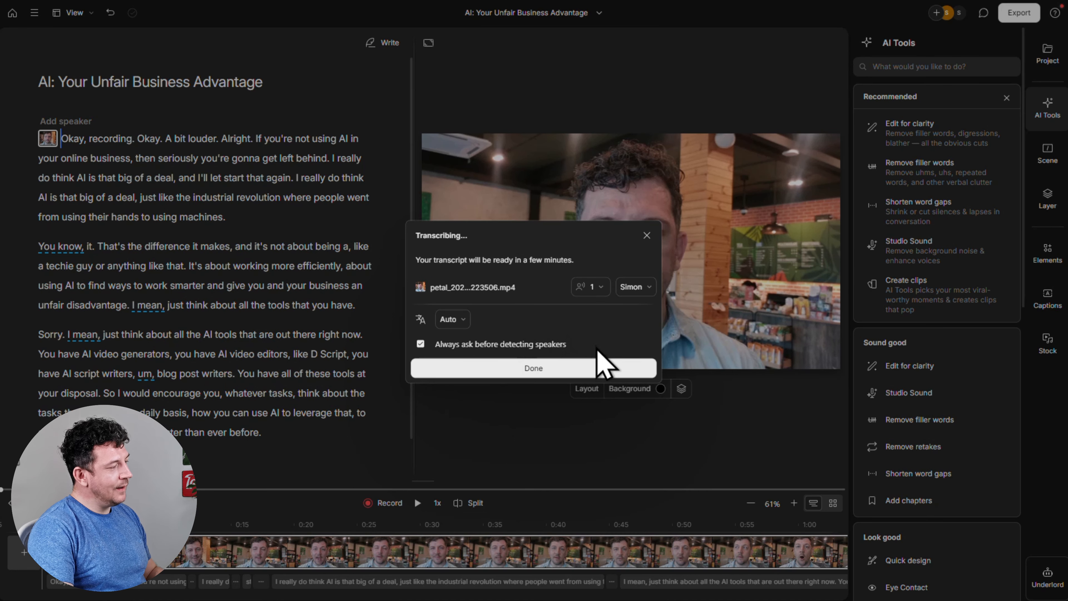
pyautogui.click(599, 370)
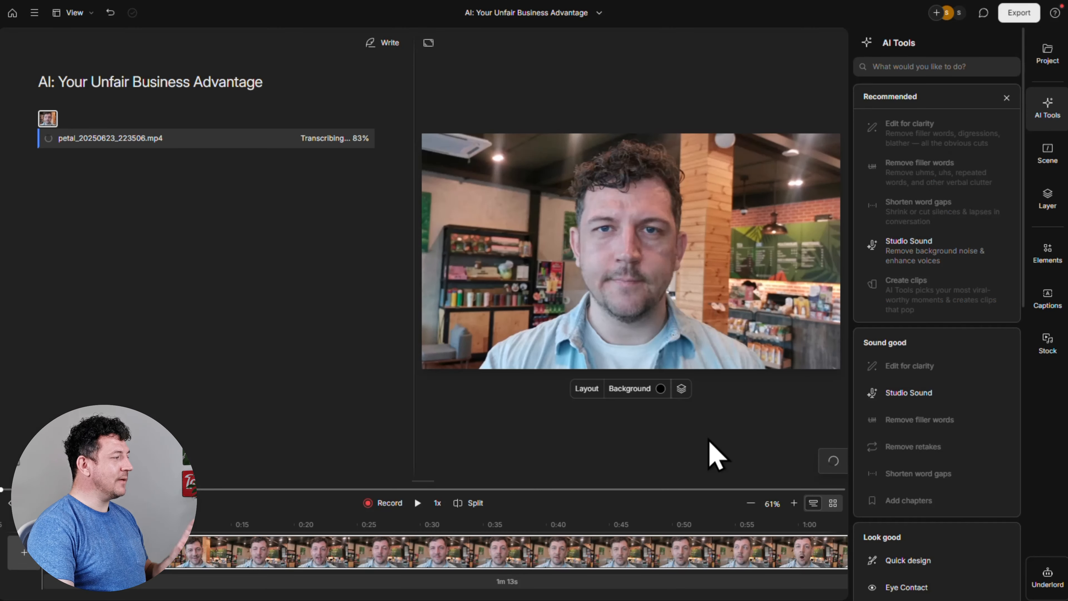
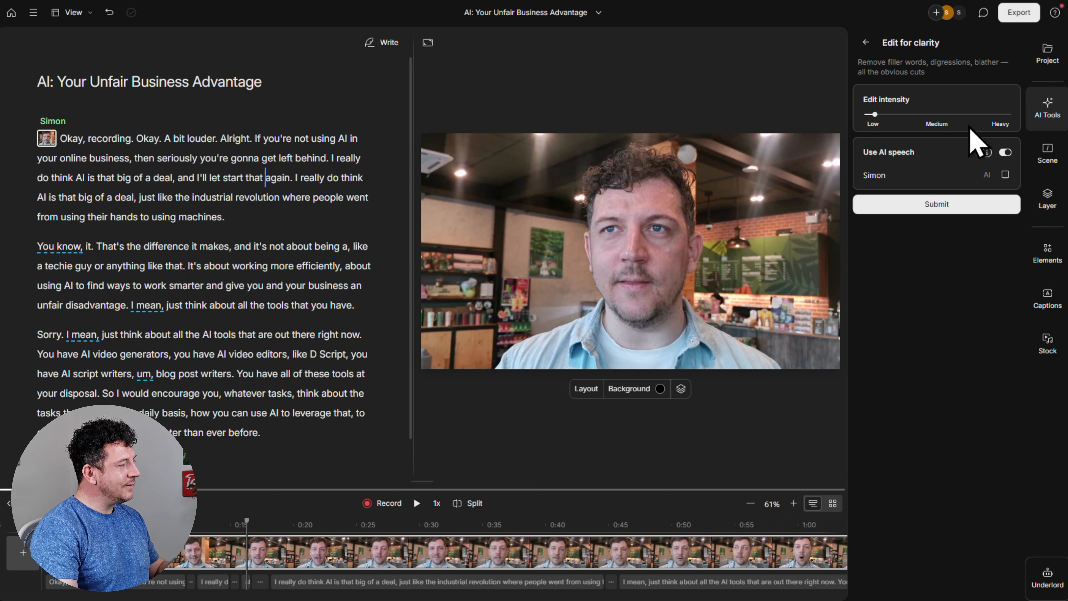
# Run Edit for clarity on the transcript with the edit intensity set to Heavy.
pyautogui.moveTo(874, 116); pyautogui.dragTo(1003, 122)
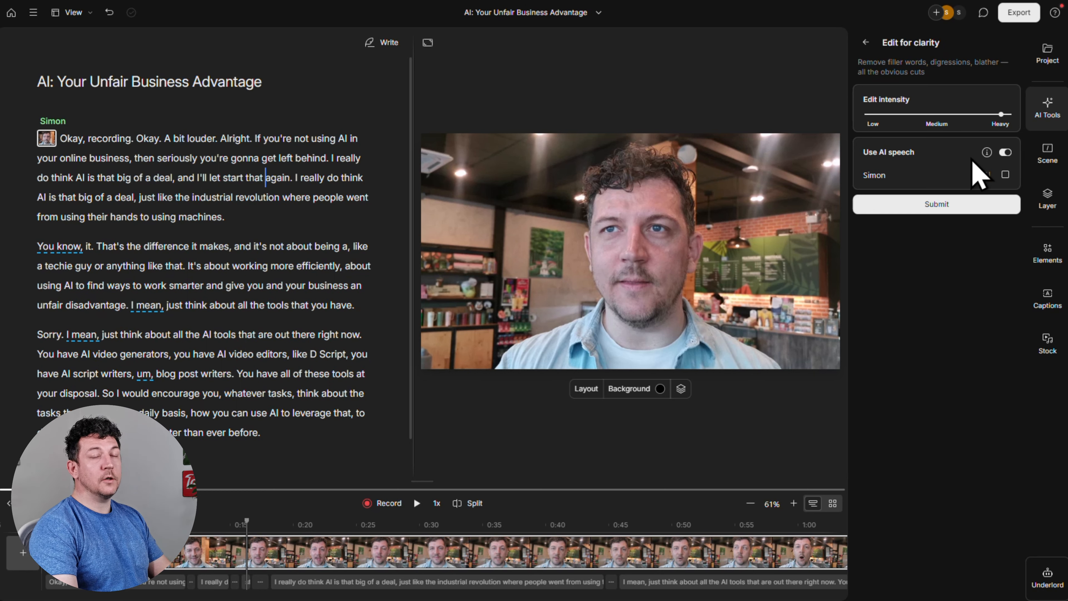
pyautogui.click(1006, 152)
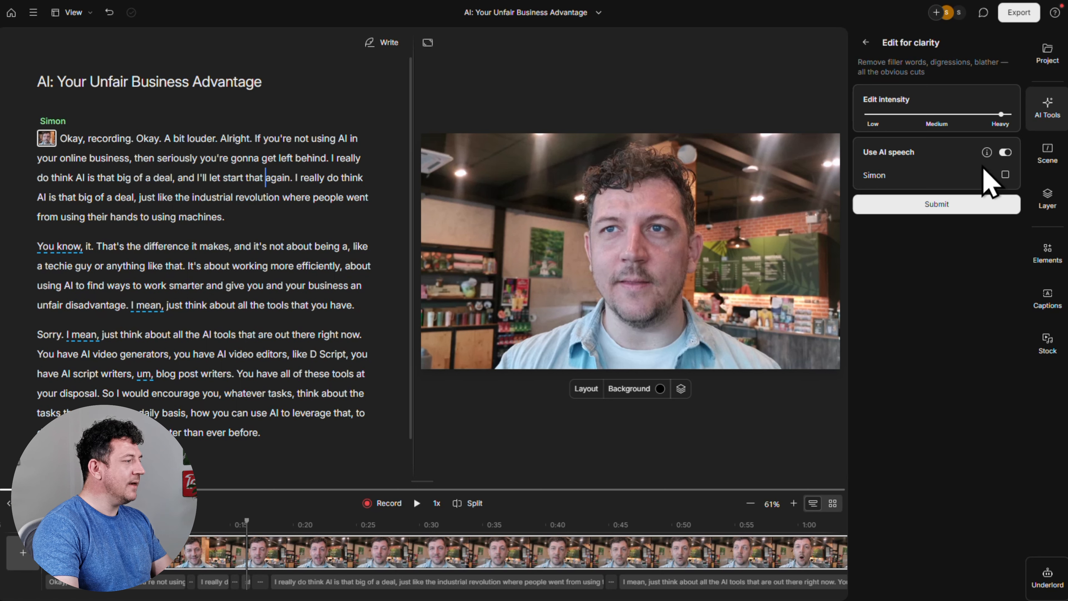
pyautogui.click(980, 203)
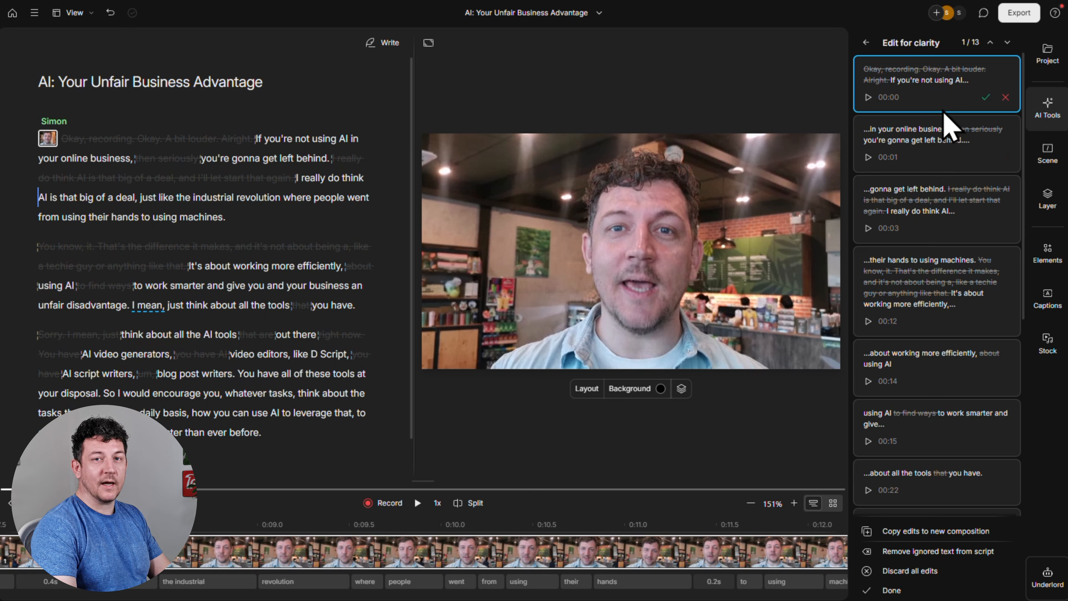
# Preview and accept the suggested cut of the opening words, and reject the cuts of "then seriously" and the repeated "I really do think" sentence.
pyautogui.click(868, 98)
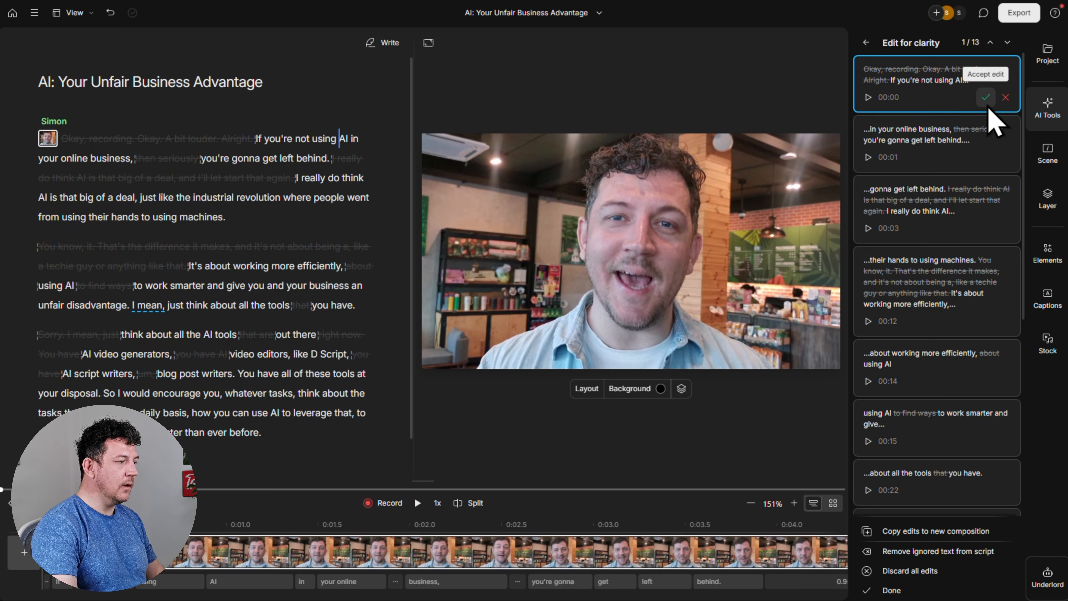
pyautogui.click(986, 98)
pyautogui.click(1005, 97)
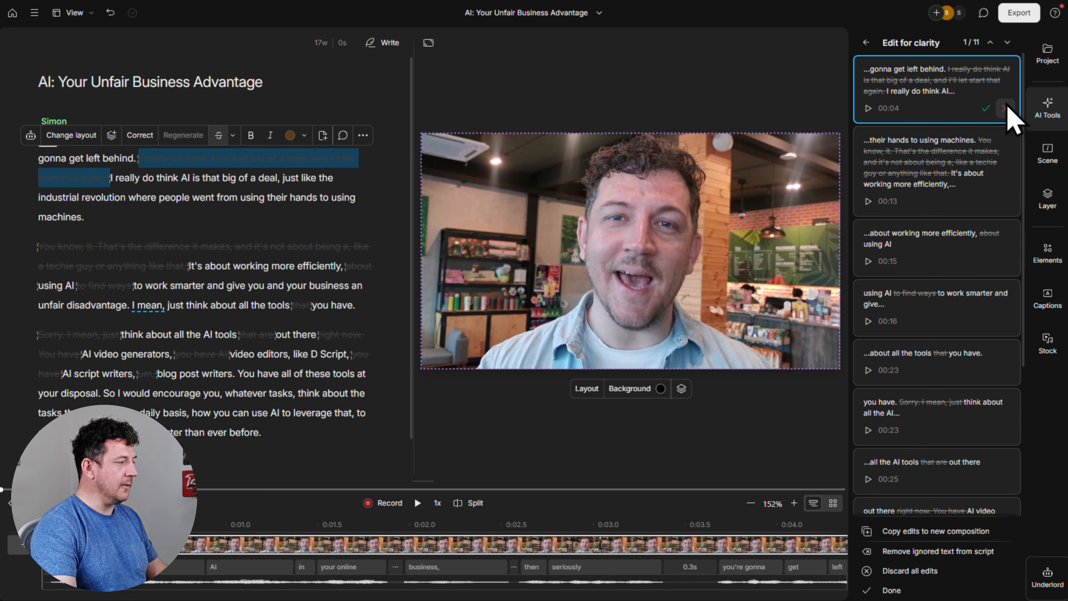
pyautogui.click(1005, 97)
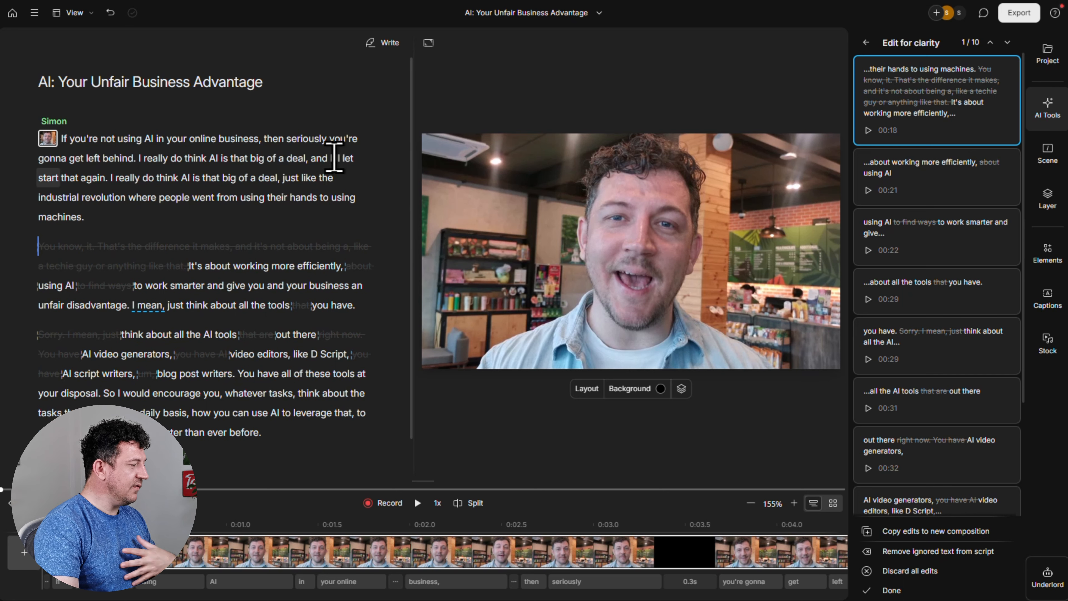
# Delete the false start from "I really do think AI" to "start that again." and play the edited video from the beginning.
pyautogui.moveTo(140, 159); pyautogui.dragTo(109, 179)
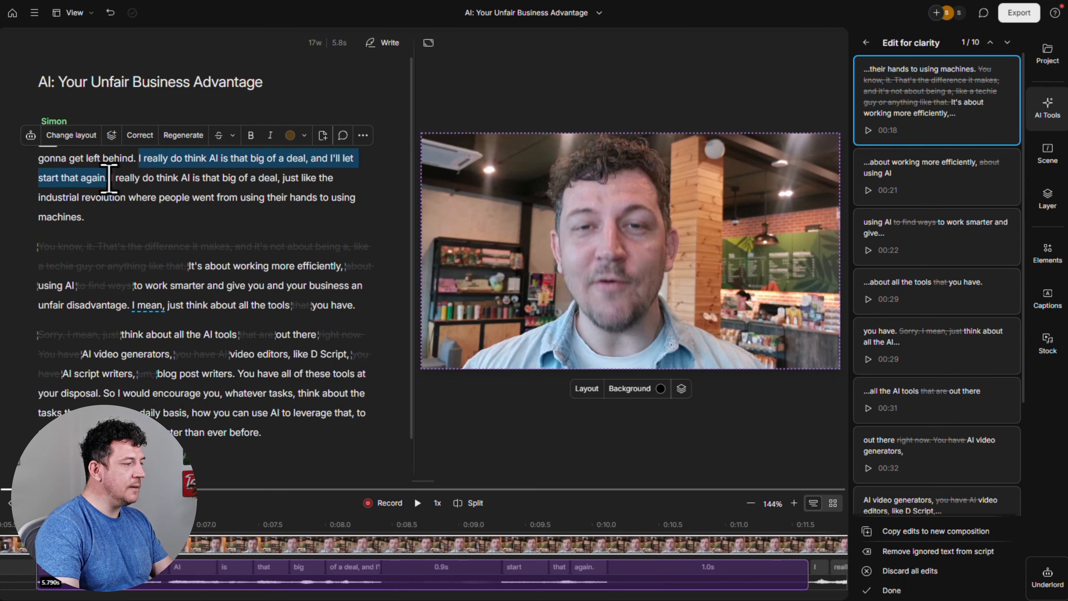
pyautogui.rightClick(109, 178)
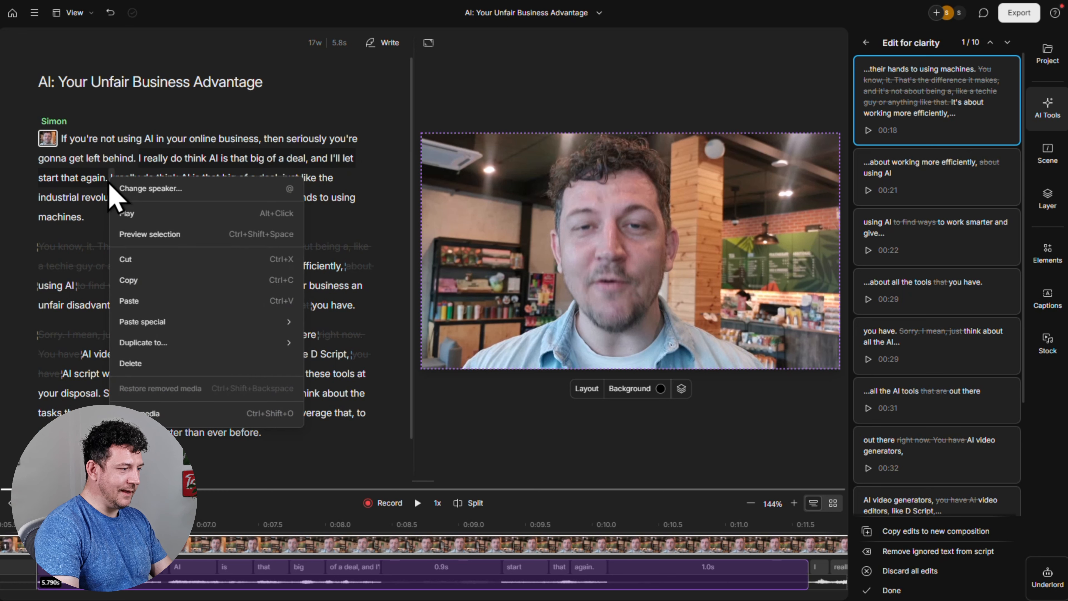
pyautogui.click(175, 361)
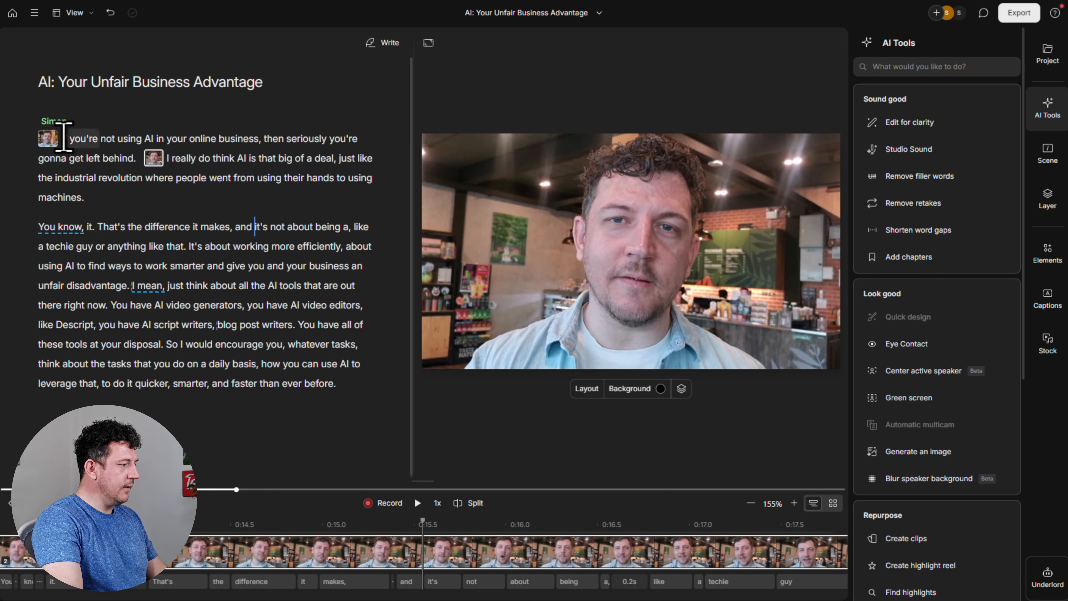
pyautogui.click(62, 136)
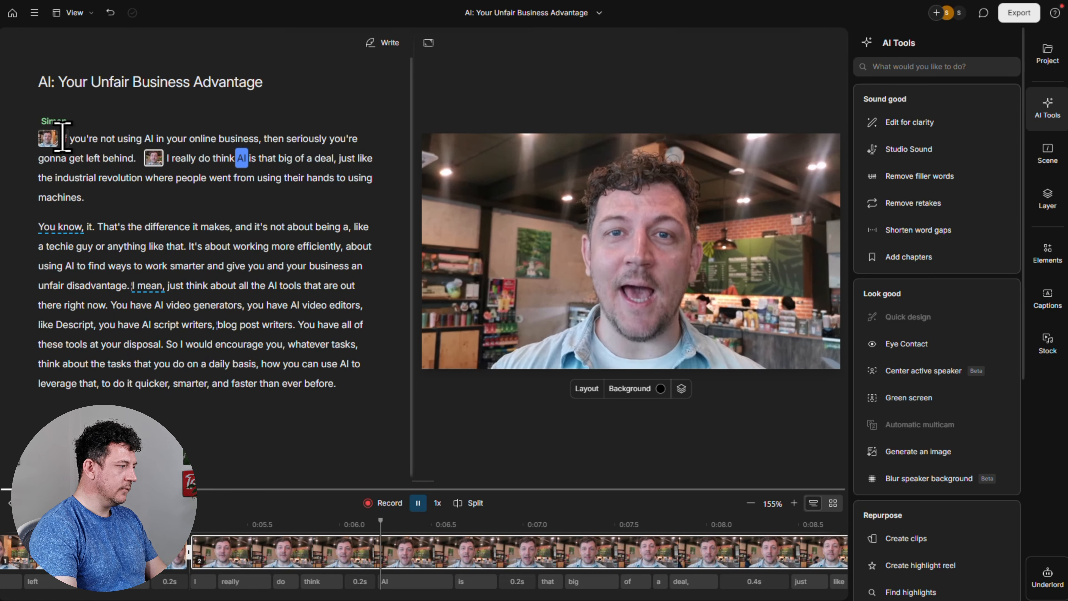
pyautogui.press('space')
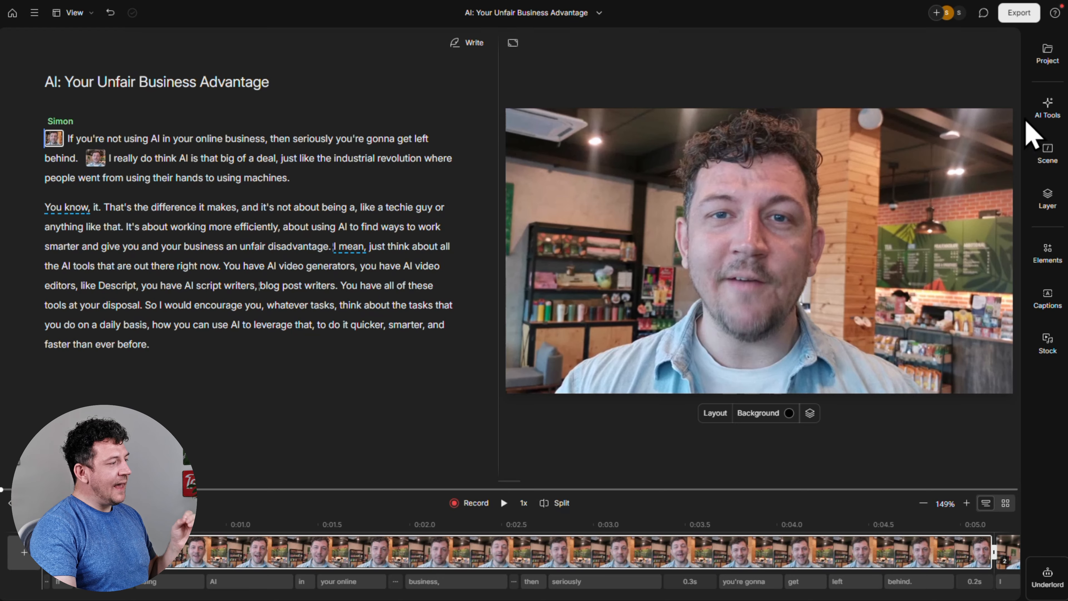
# Apply the Studio Sound AI tool to the script's audio and play the video from the beginning.
pyautogui.click(1038, 120)
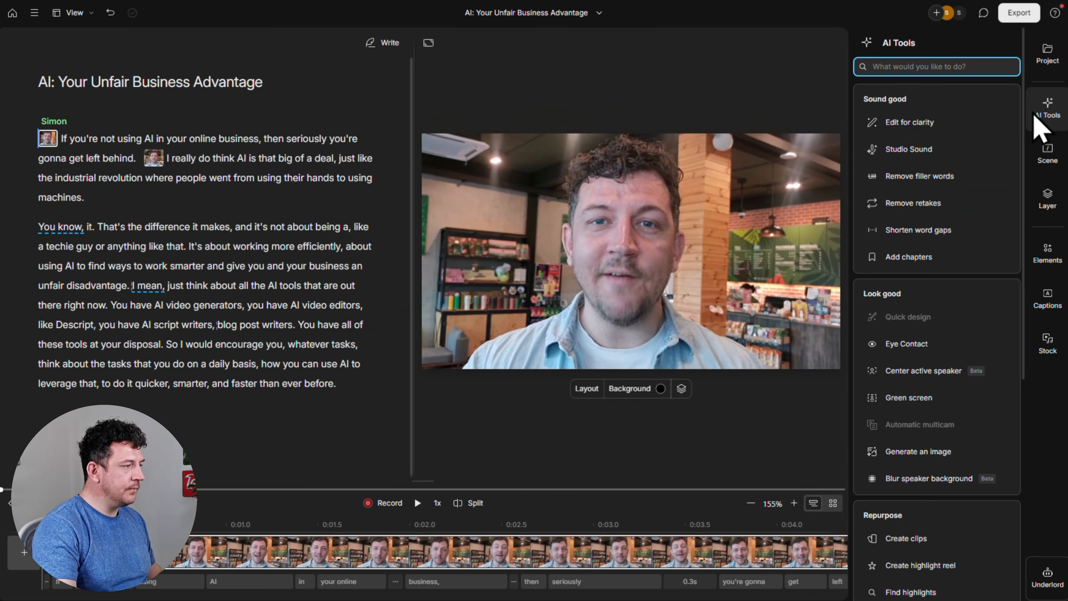
pyautogui.click(972, 151)
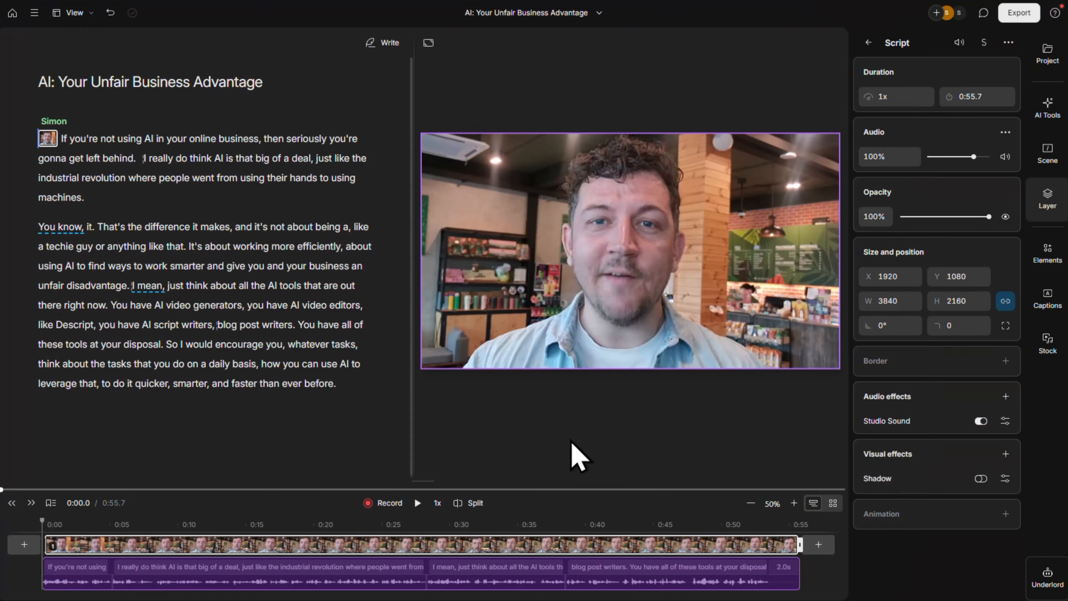
pyautogui.press('space')
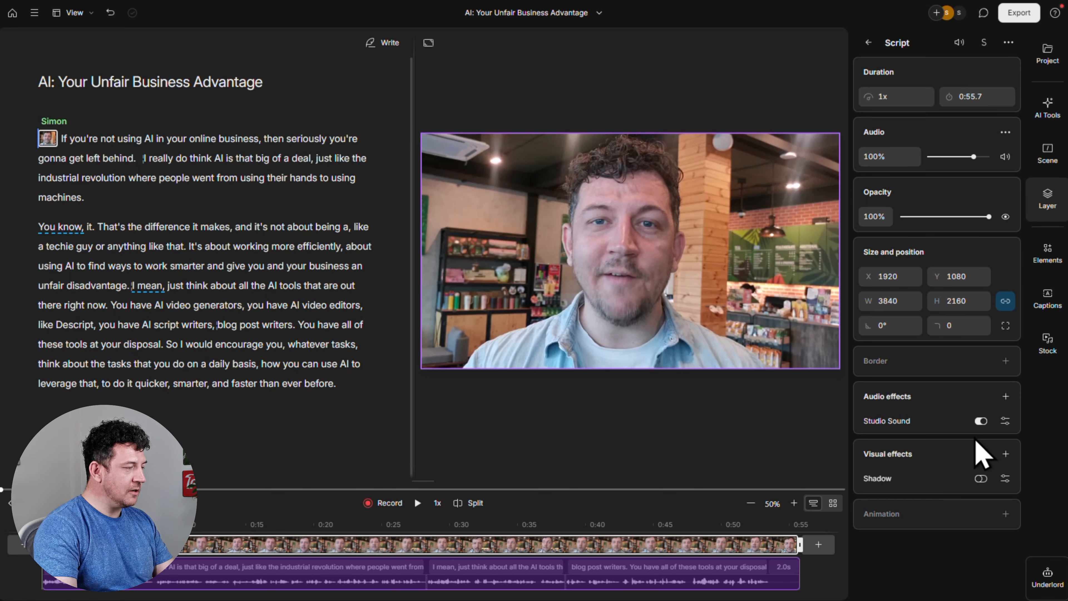
# Lower the intensity of the Studio Sound effect to about 37%.
pyautogui.click(1005, 421)
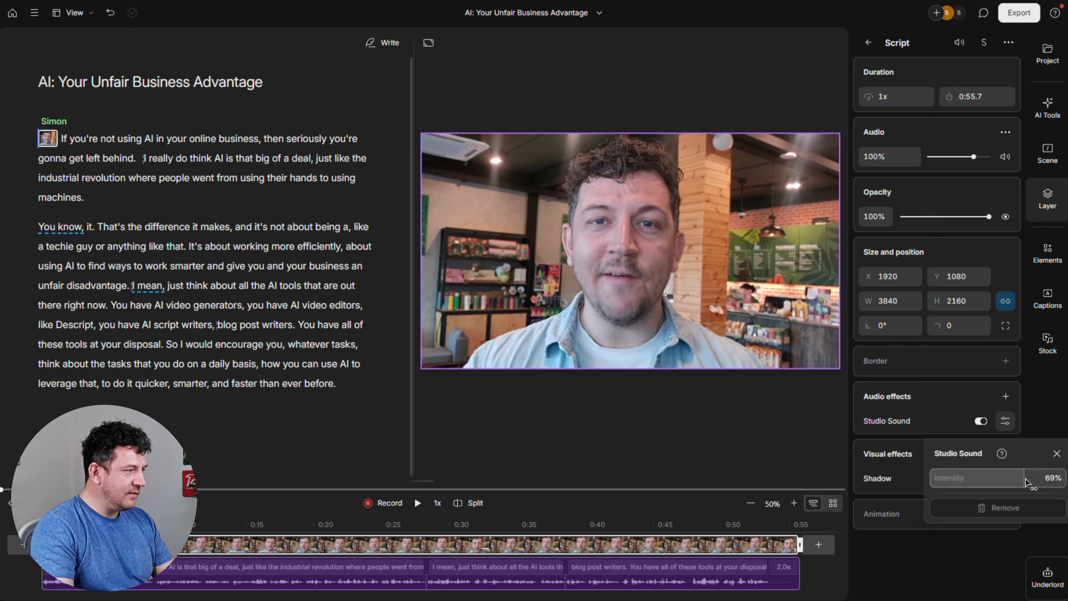
pyautogui.moveTo(1026, 484); pyautogui.dragTo(995, 480)
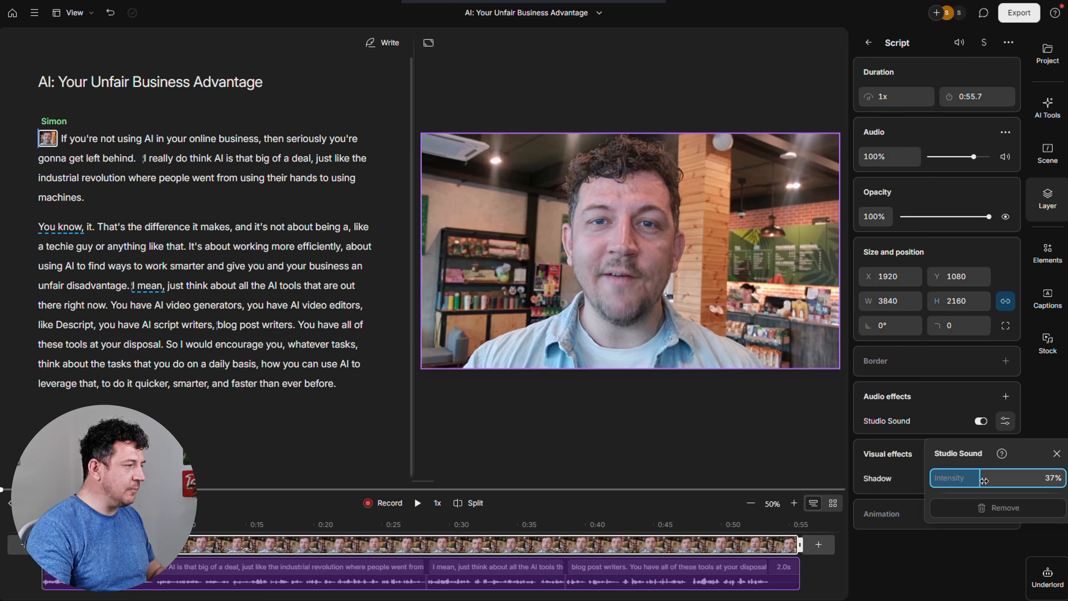
pyautogui.click(1056, 454)
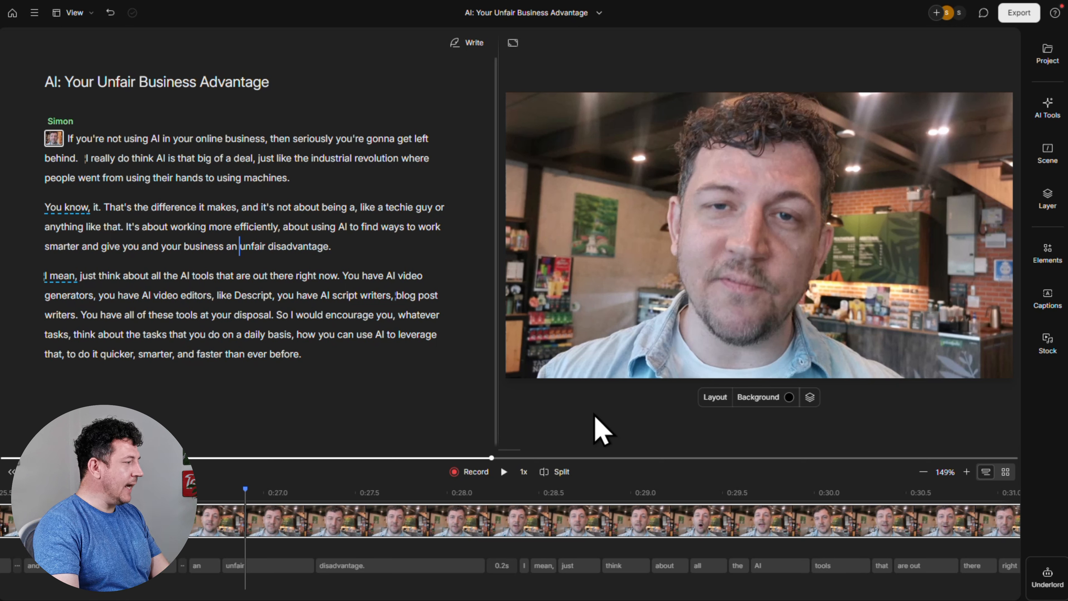
# Assign the word "disadvantage." in the transcript to a new speaker named with the speaker's first name followed by 2.
pyautogui.moveTo(272, 248); pyautogui.dragTo(330, 252)
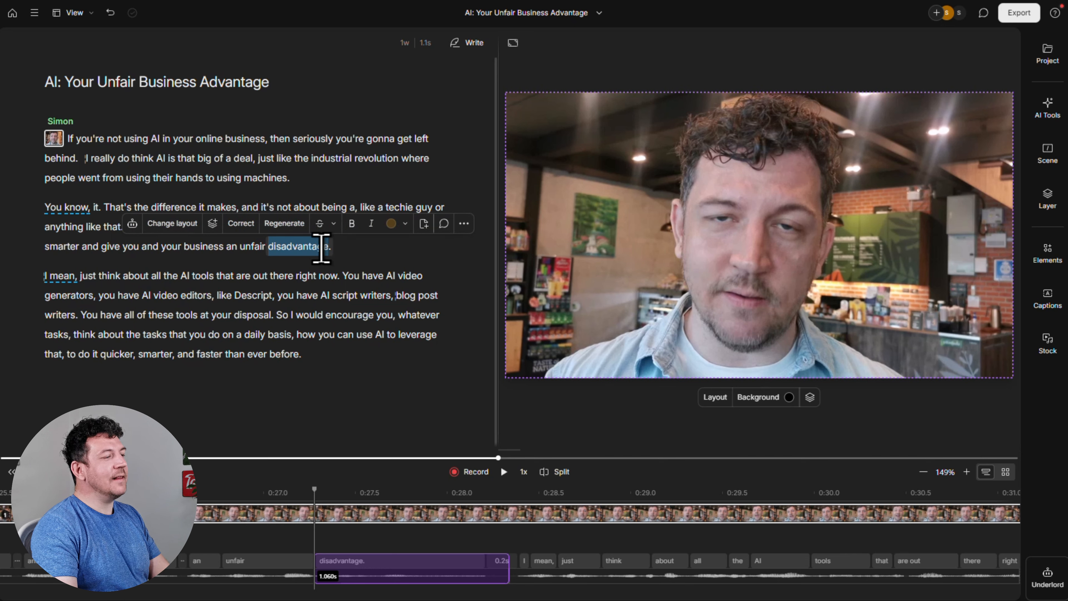
pyautogui.rightClick(324, 249)
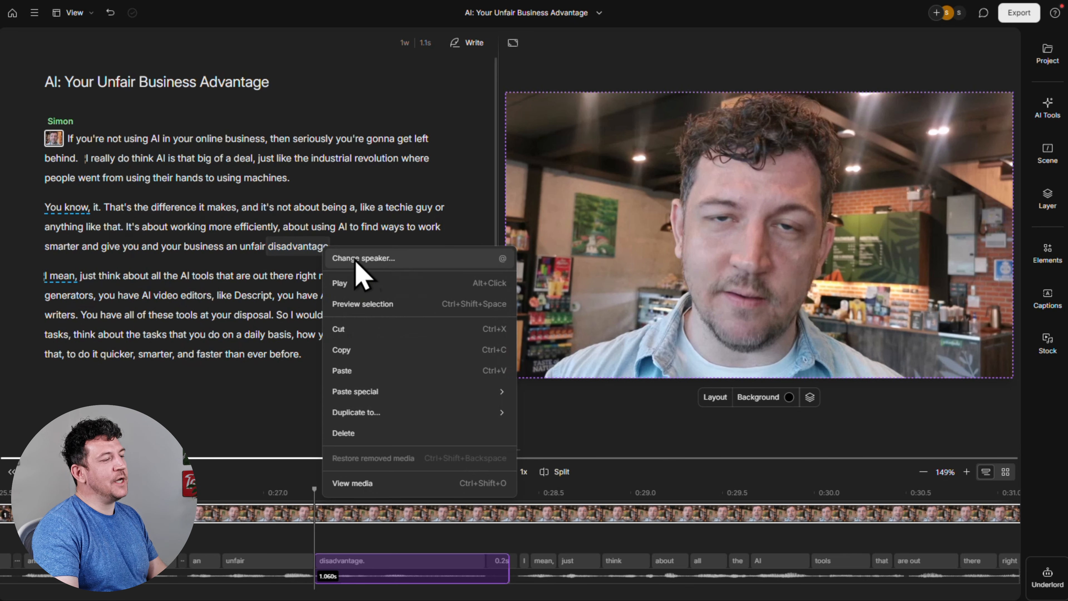
pyautogui.click(402, 258)
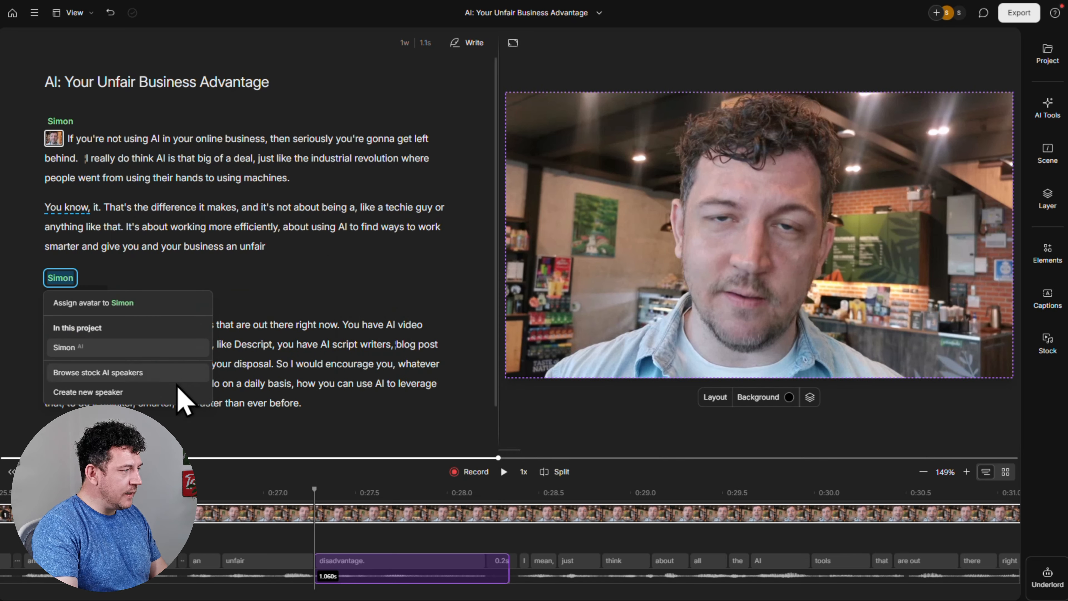
pyautogui.click(141, 392)
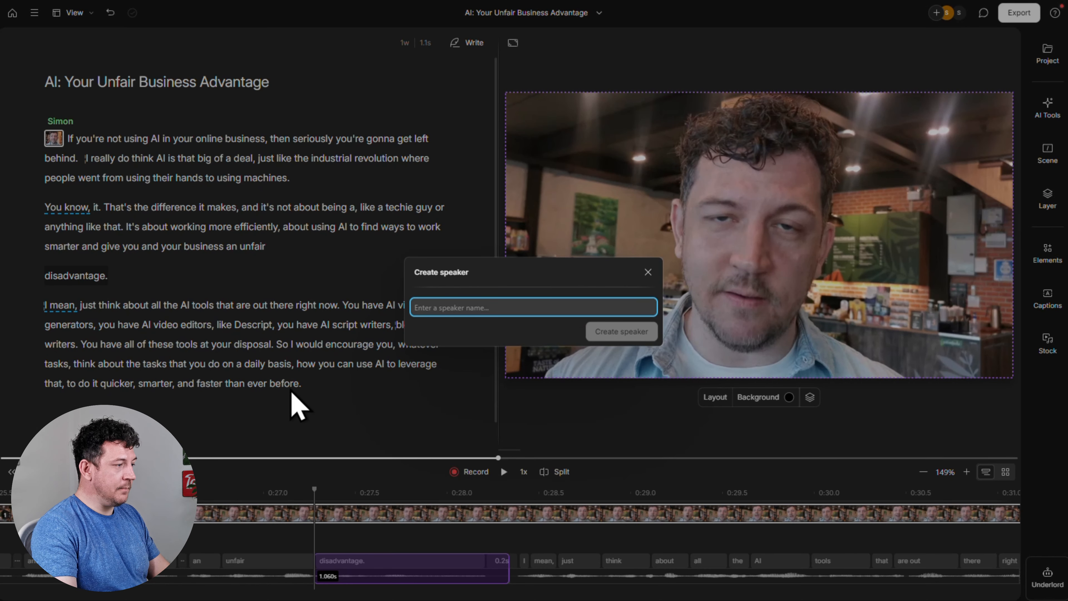
pyautogui.write('Simon')
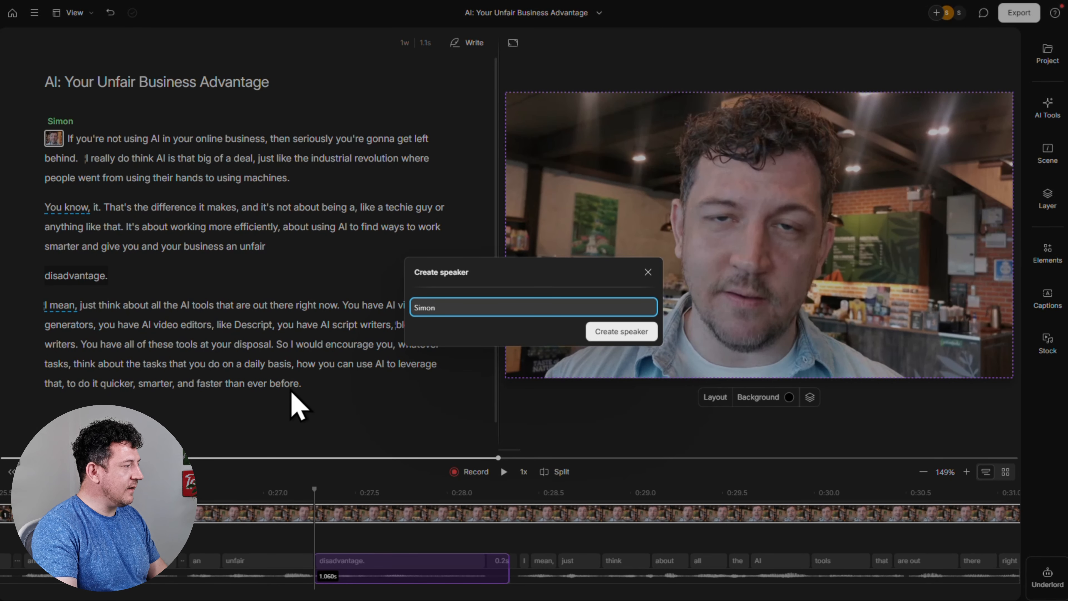
pyautogui.write(' 2')
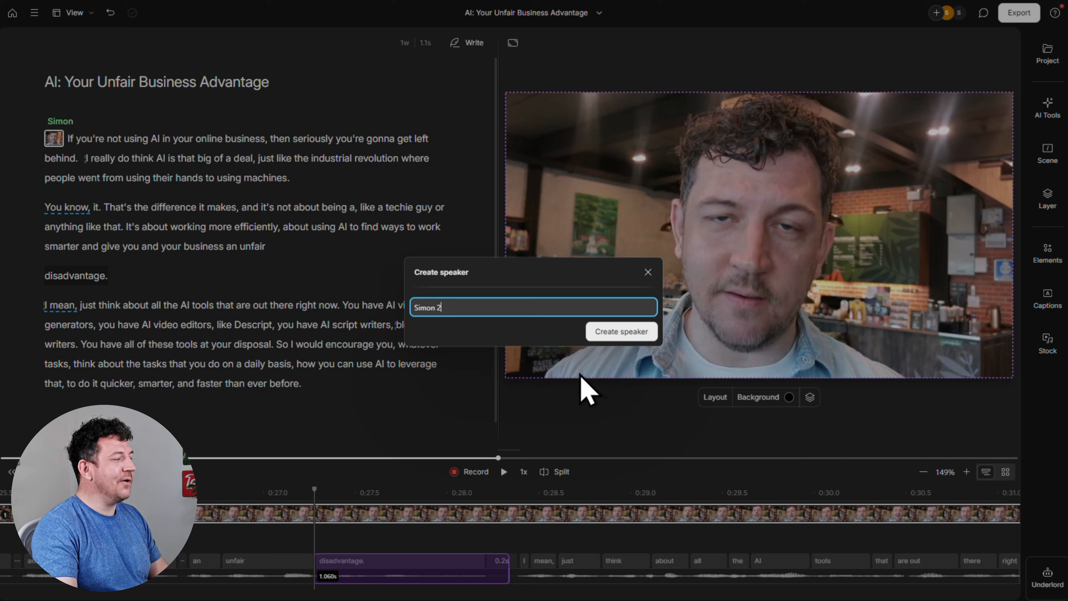
pyautogui.click(619, 335)
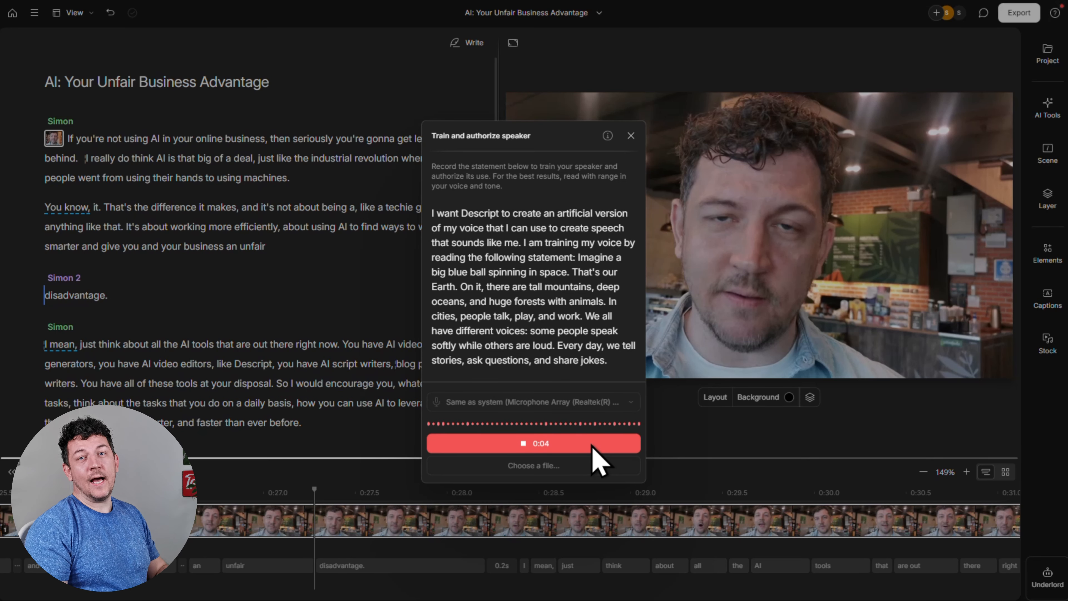
# Finish recording the voice-training statement for the new speaker and submit it for authorization.
pyautogui.click(592, 443)
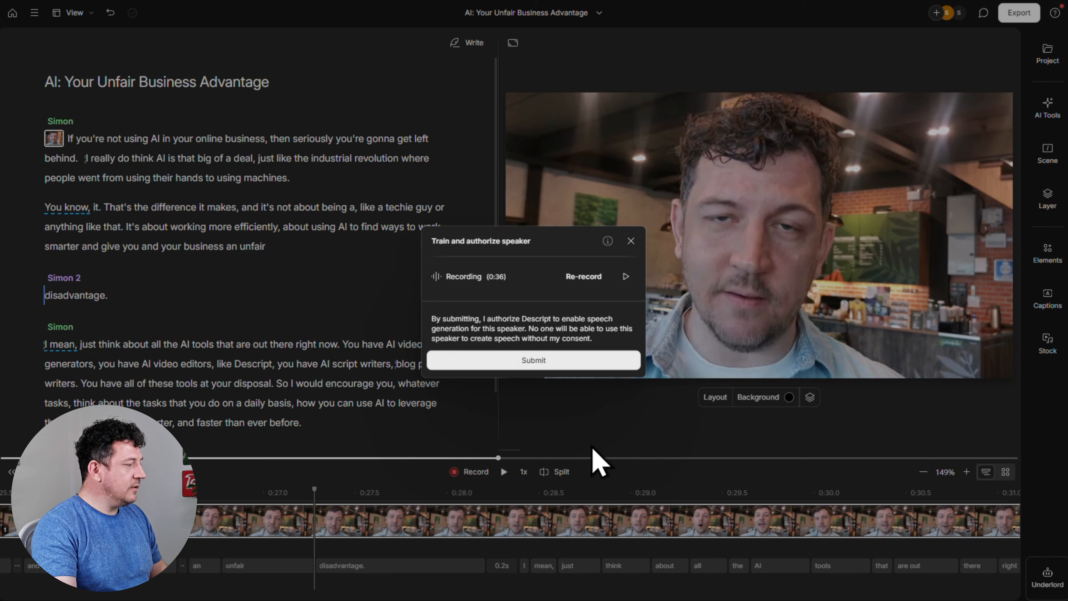
pyautogui.click(574, 358)
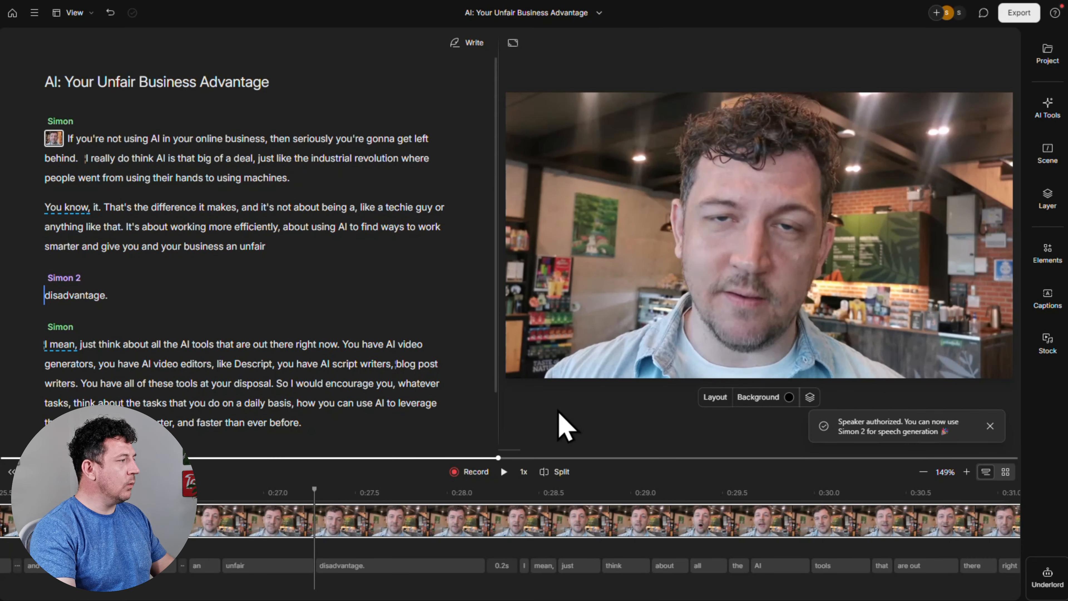
# Regenerate the word "disadvantage." as "advantage." in the new speaker's voice, with Regenerate video turned on.
pyautogui.moveTo(112, 297); pyautogui.dragTo(44, 296)
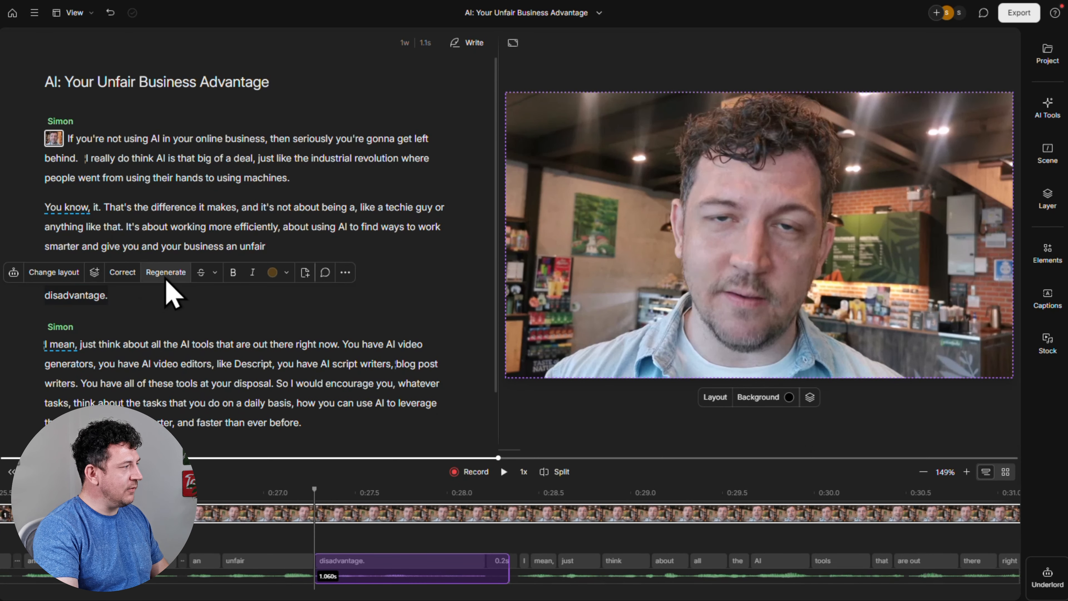
pyautogui.click(166, 274)
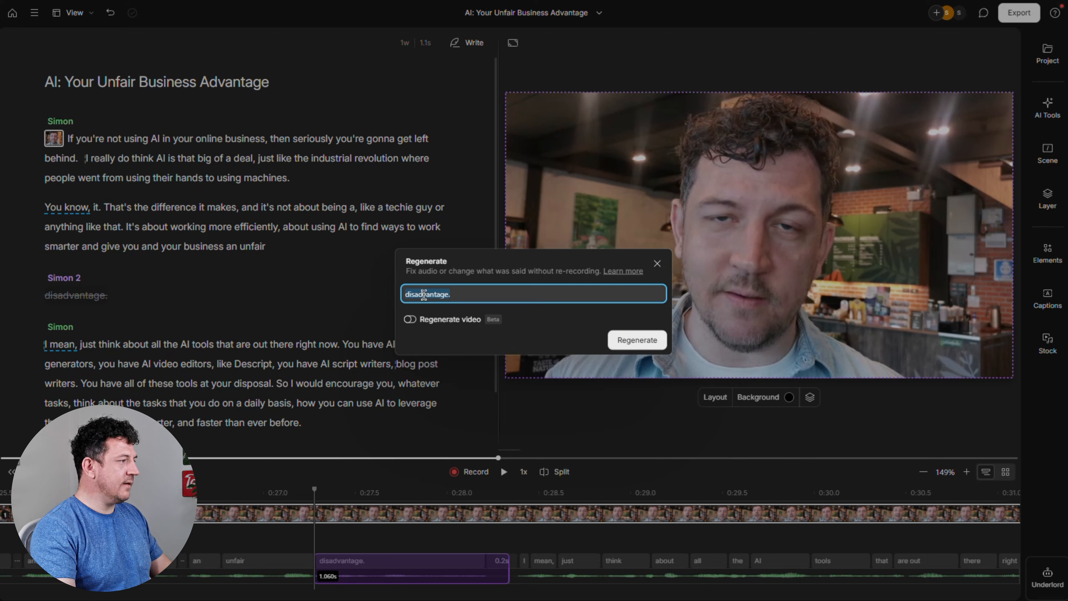
pyautogui.click(415, 294)
pyautogui.press('BackSpace')
pyautogui.press('BackSpace')
pyautogui.press('BackSpace')
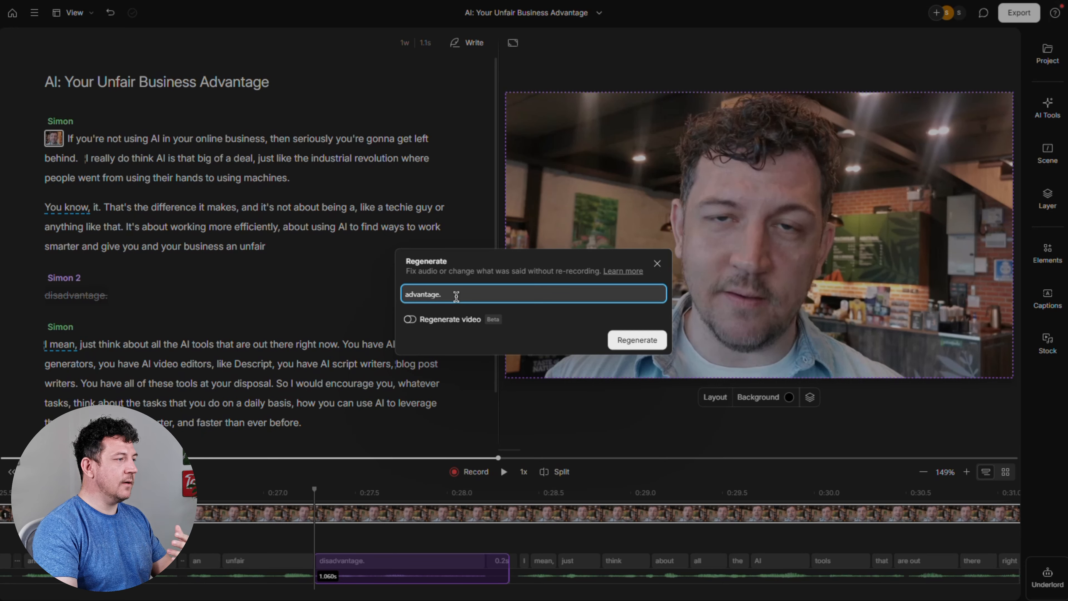
pyautogui.click(415, 323)
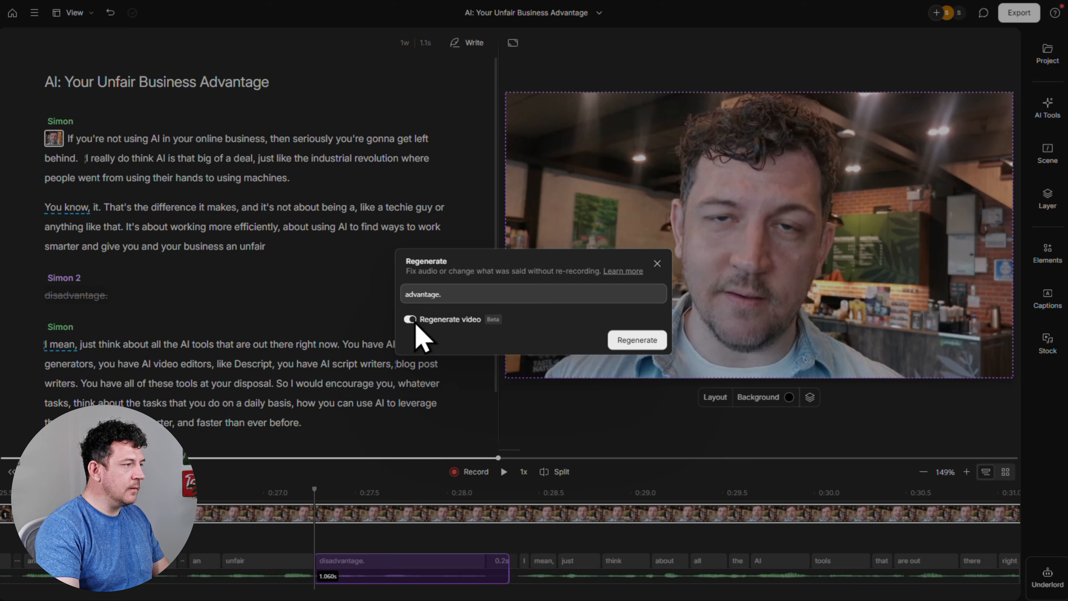
pyautogui.click(636, 340)
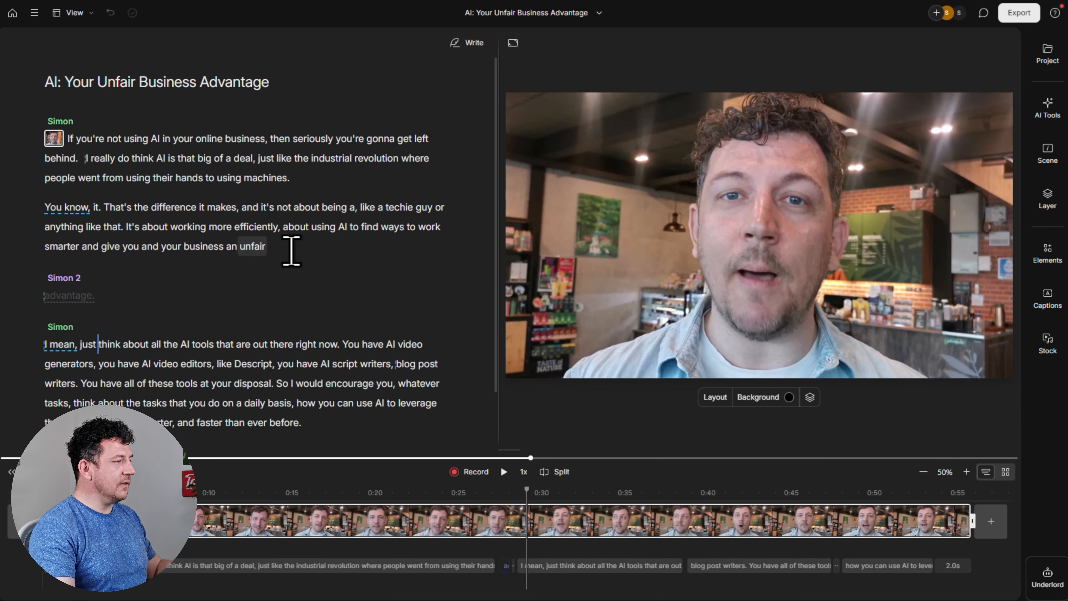
# Play the video from "It's about working more efficiently" through the regenerated word to check the result.
pyautogui.click(125, 226)
pyautogui.press('space')
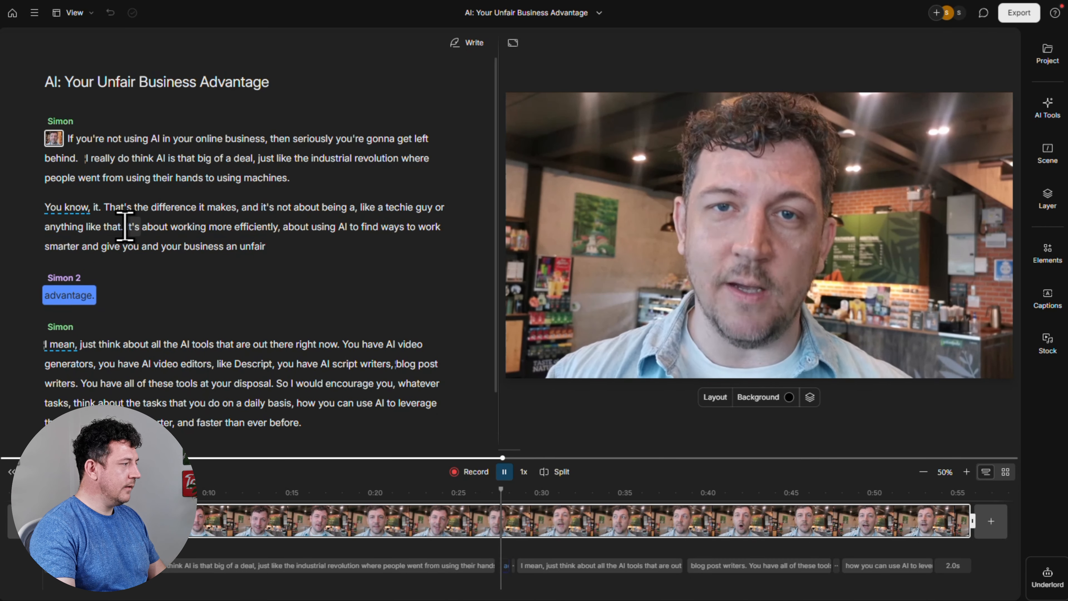
pyautogui.press('space')
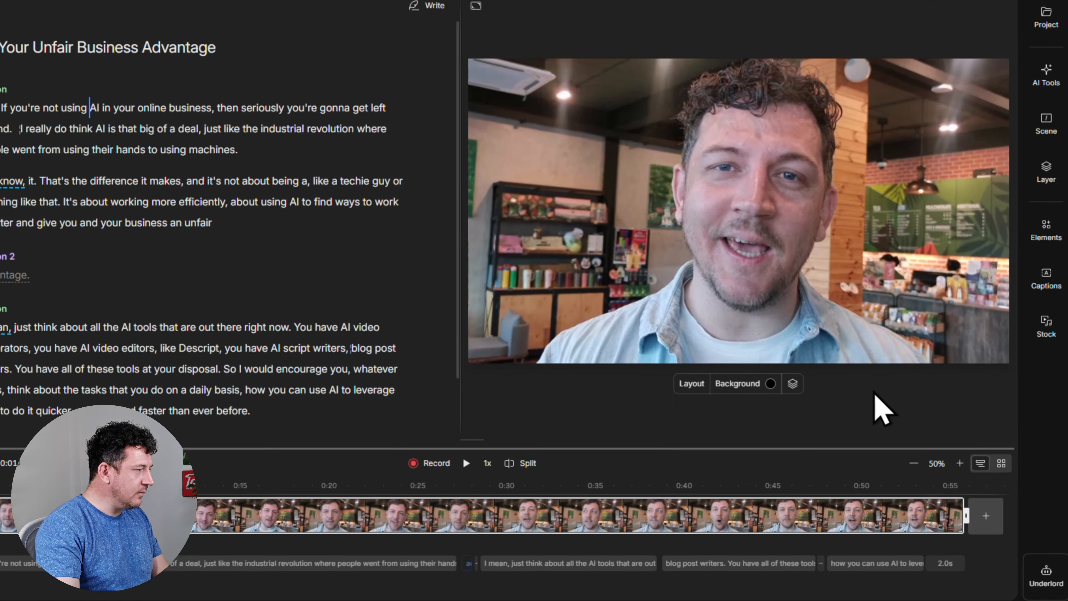
# Ask the Underlord assistant to "Make the video colour better".
pyautogui.click(1053, 576)
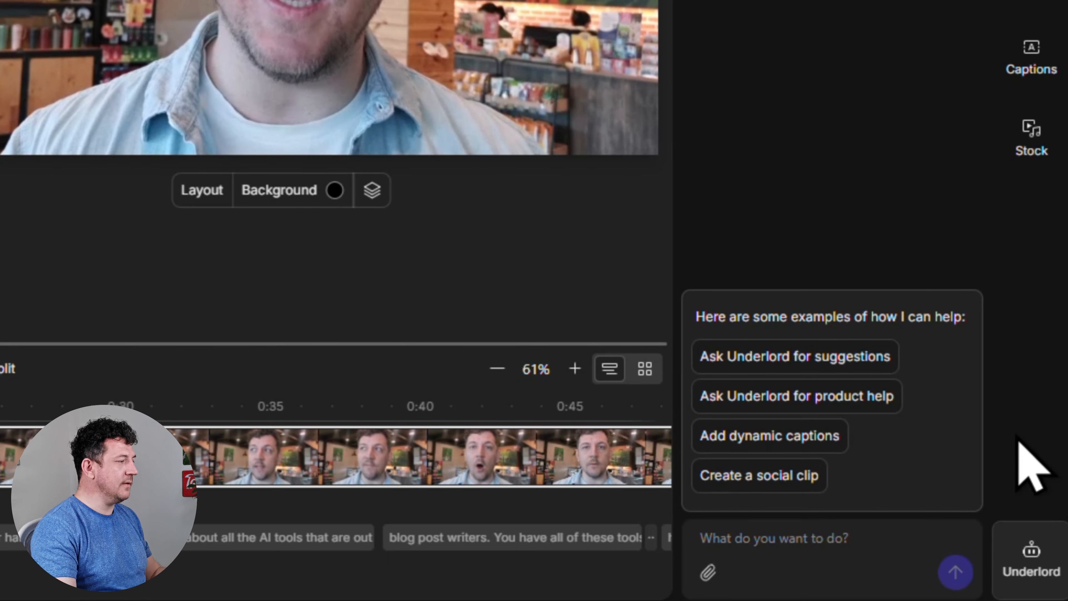
pyautogui.click(840, 528)
pyautogui.write('Make the video colour better')
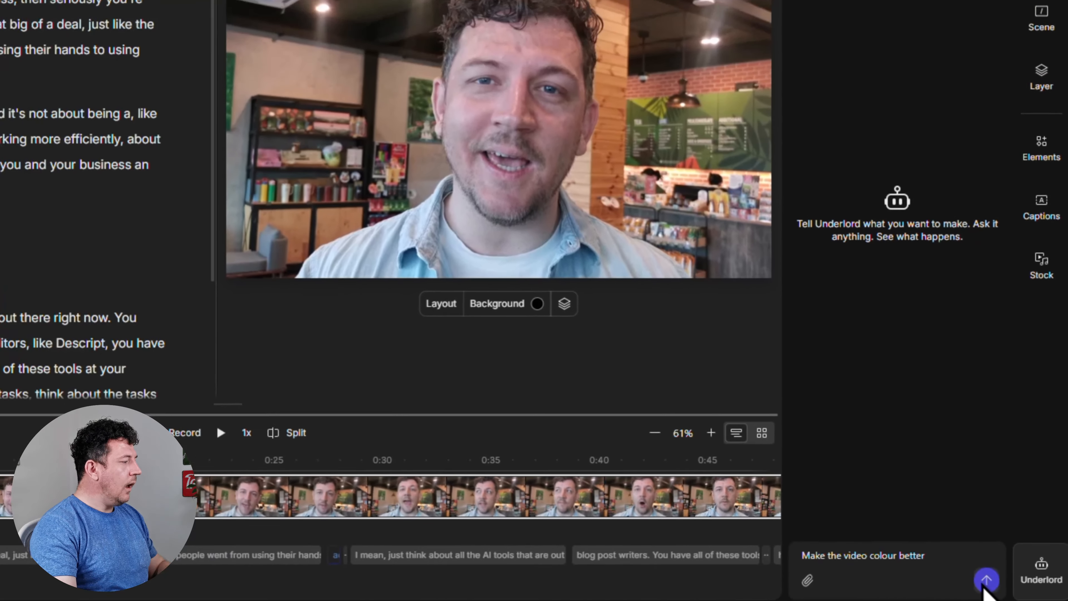
pyautogui.press('Return')
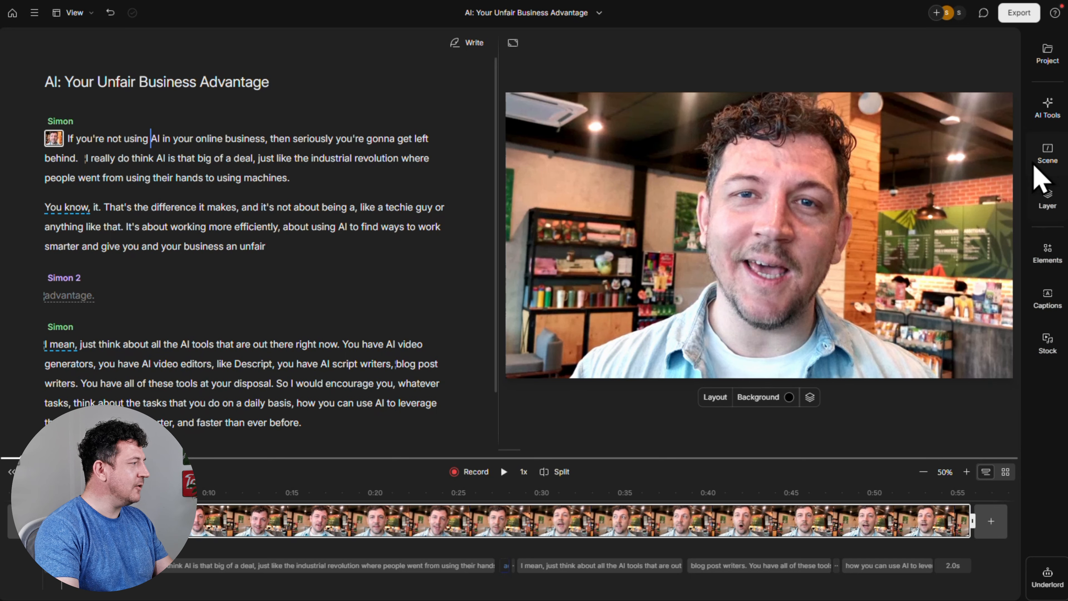
# Apply the Blur speaker background effect to the video, try a stronger blur, and set the amount to 50%.
pyautogui.click(1046, 126)
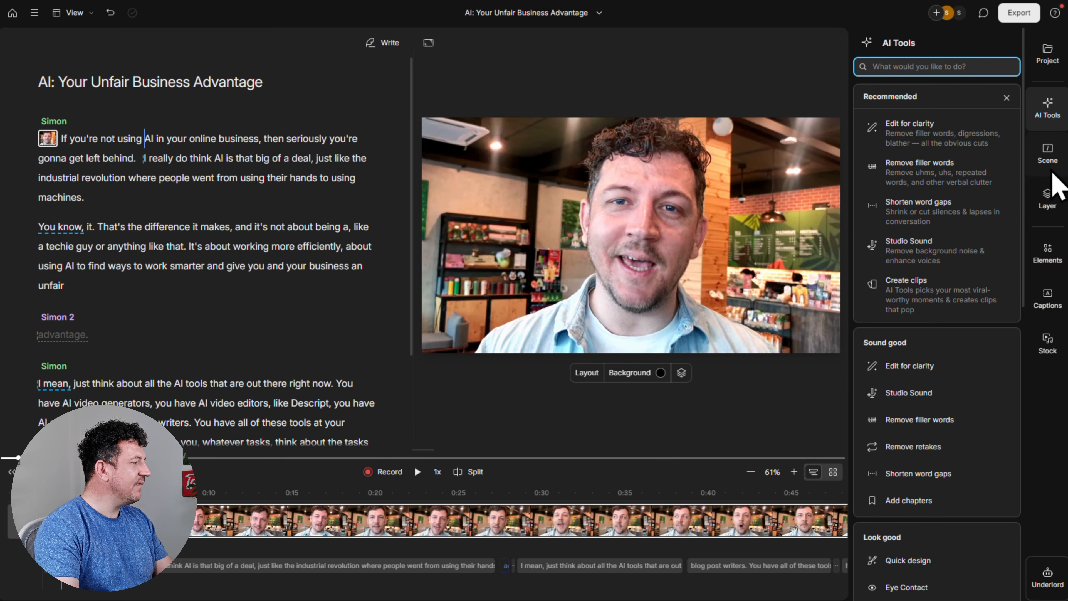
pyautogui.scroll(-5, 1018, 360)
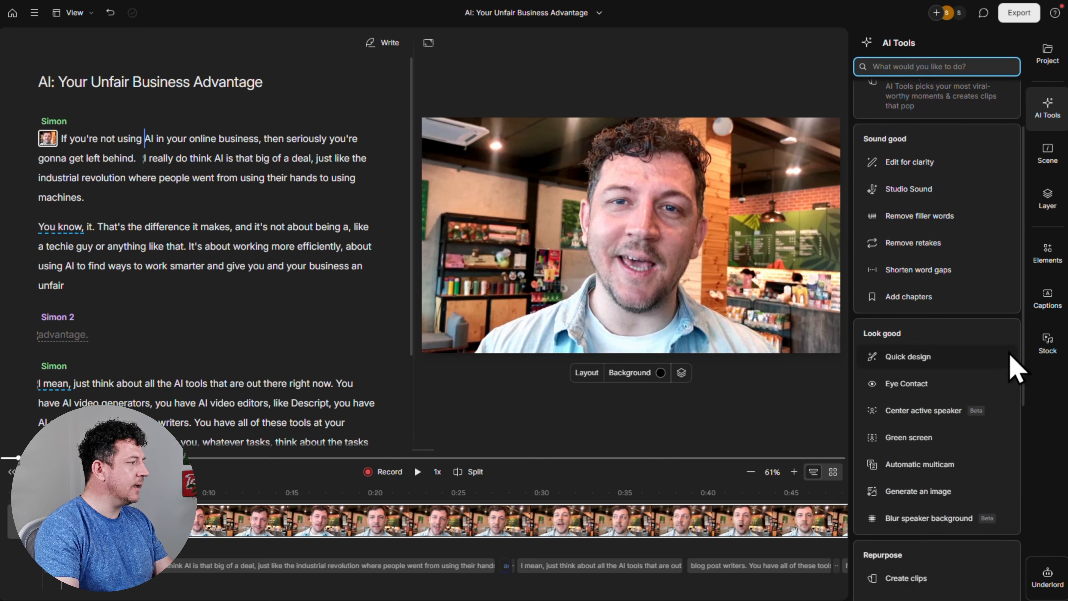
pyautogui.click(978, 500)
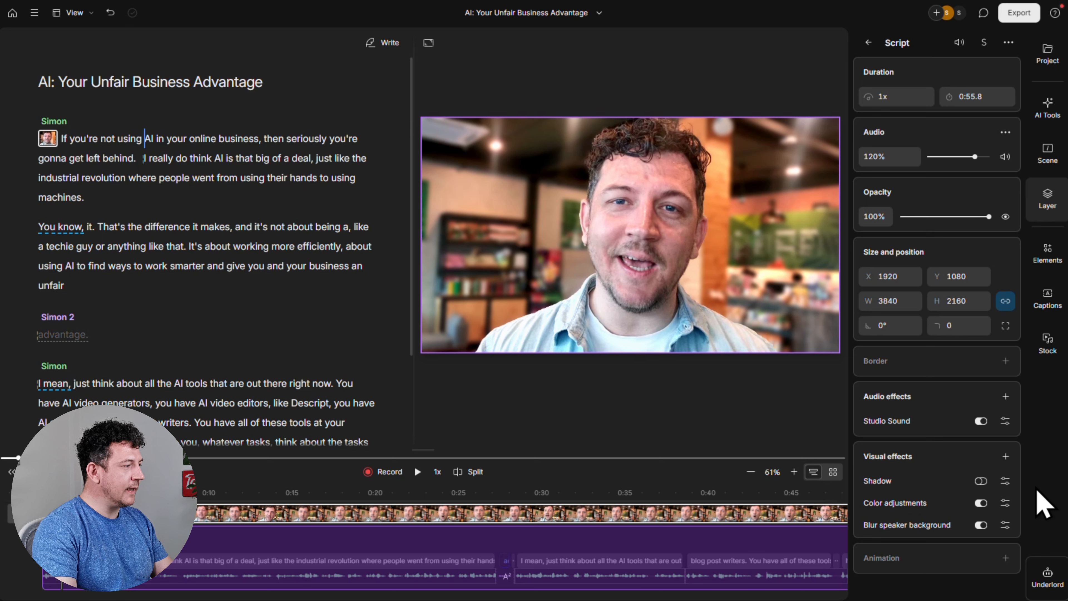
pyautogui.click(1005, 525)
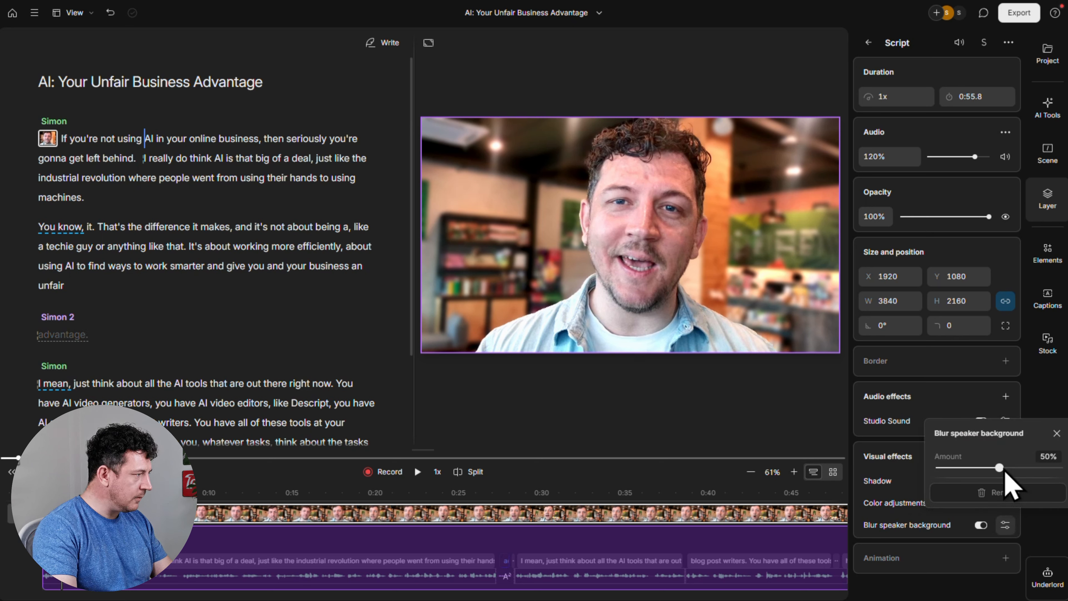
pyautogui.moveTo(999, 467); pyautogui.dragTo(1046, 472)
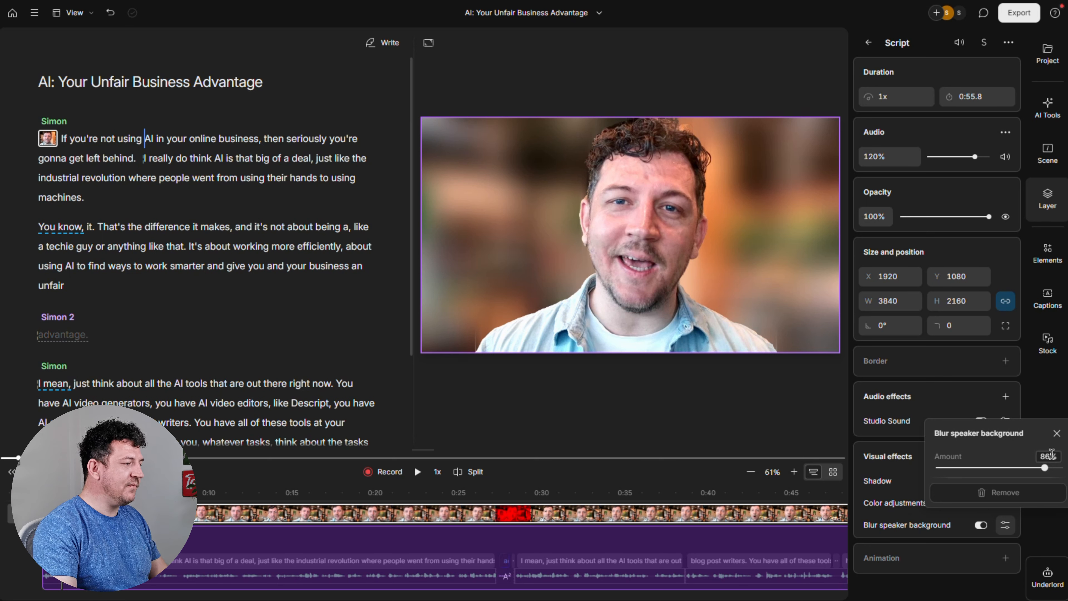
pyautogui.click(1046, 456)
pyautogui.write('50')
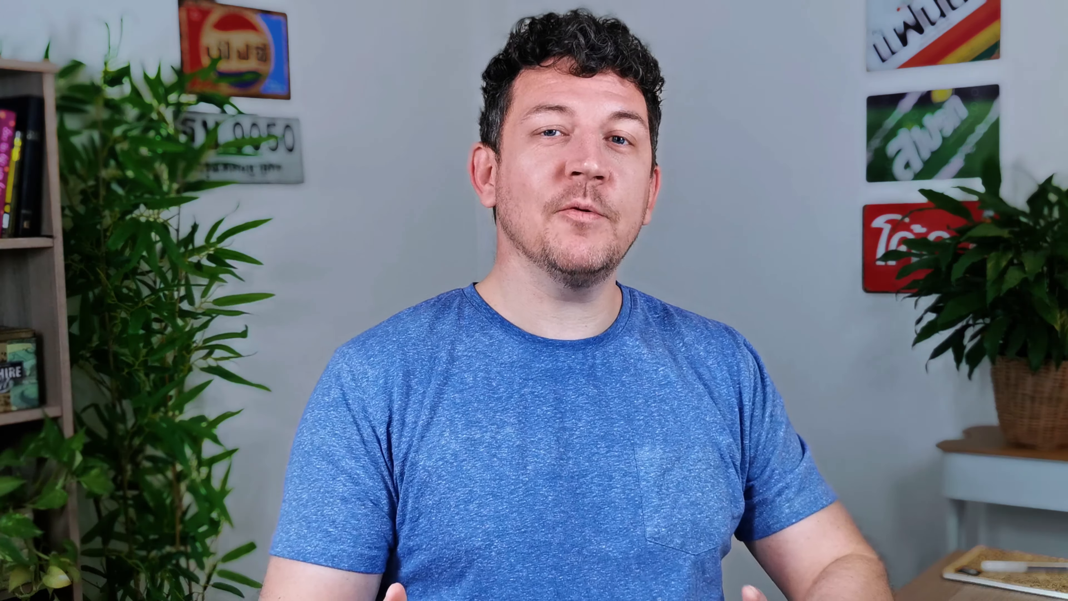
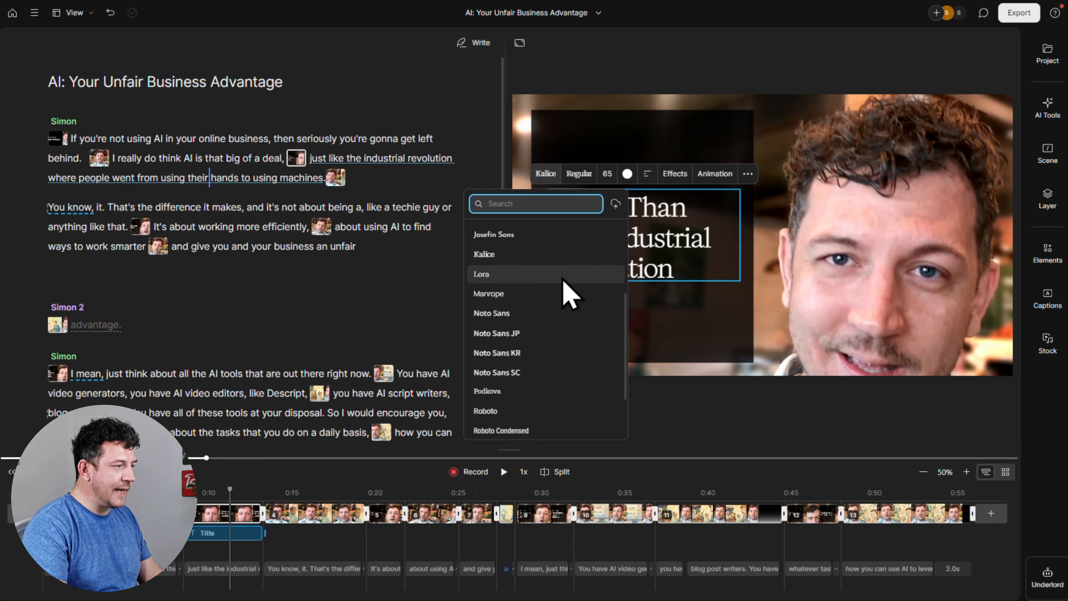
# Change the font of the "Better Than The Industrial Revolution" title to Noto Sans KR.
pyautogui.click(557, 304)
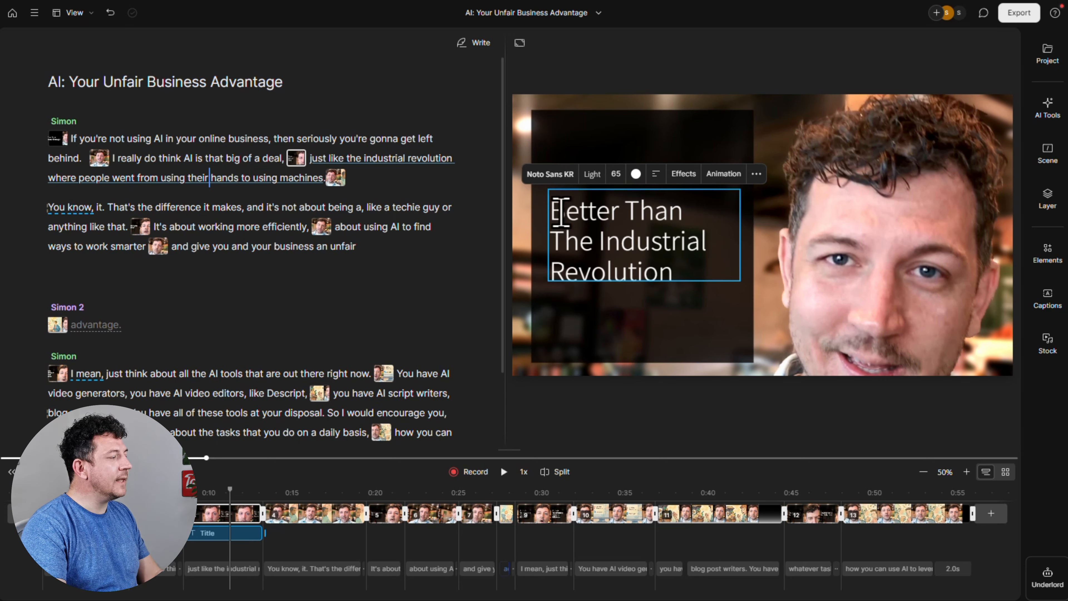
pyautogui.click(560, 174)
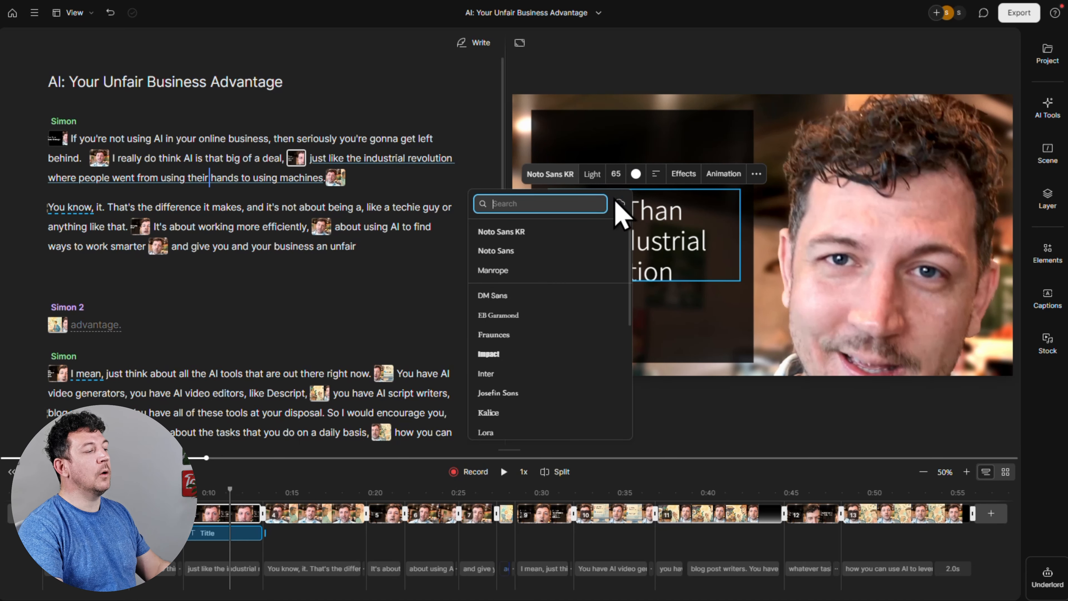
pyautogui.click(573, 175)
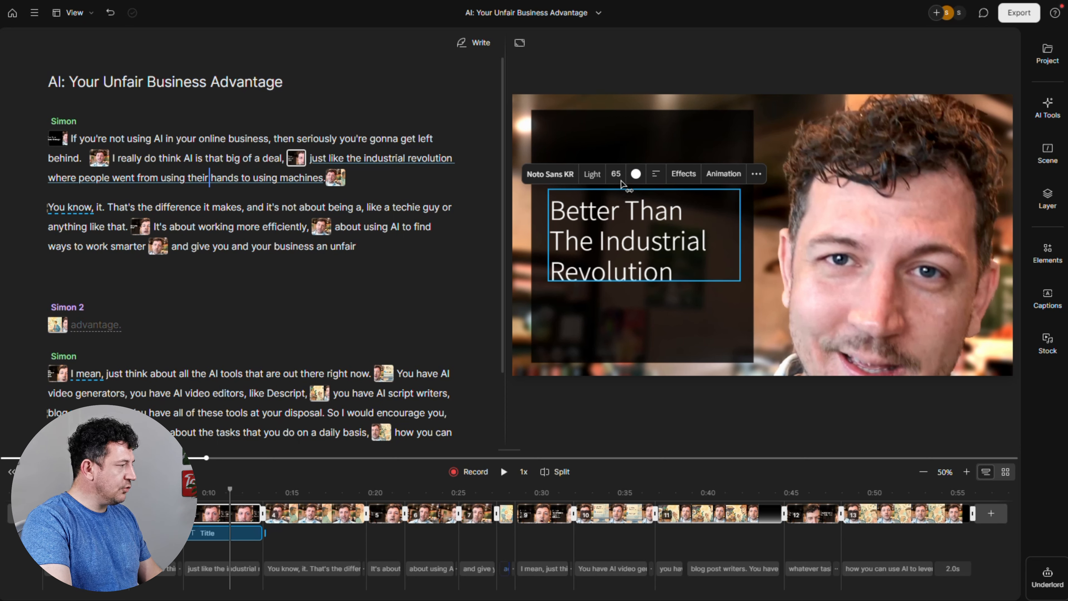
# Set the font size of the "Better Than The Industrial Revolution" title to 80 and inspect its fill colour settings.
pyautogui.moveTo(616, 178)
pyautogui.mouseDown()
pyautogui.moveTo(602, 180)
pyautogui.moveTo(616, 180)
pyautogui.mouseUp()
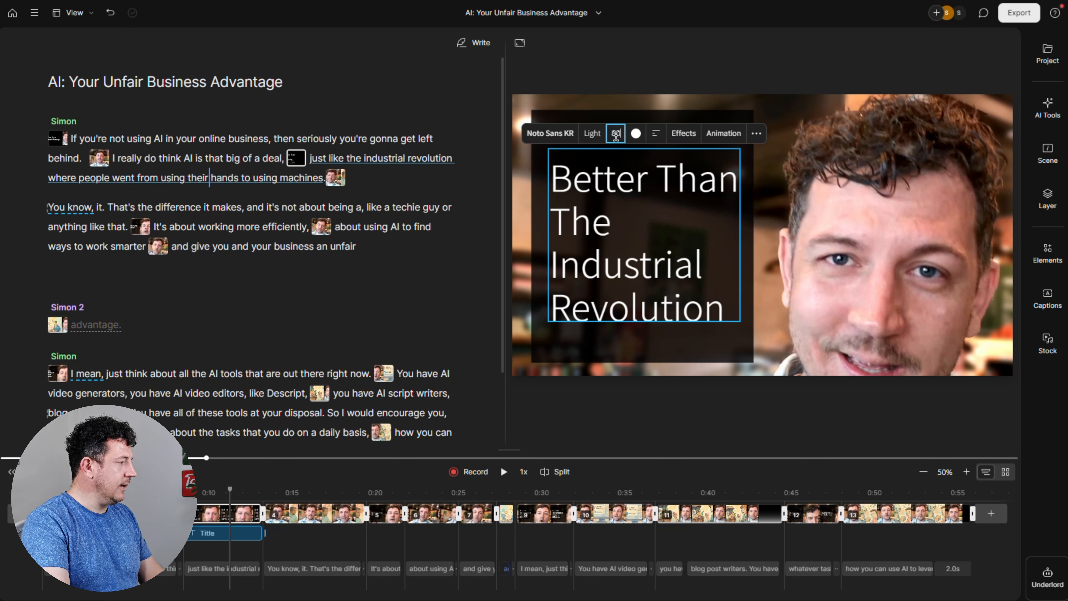
pyautogui.moveTo(616, 135); pyautogui.dragTo(617, 139)
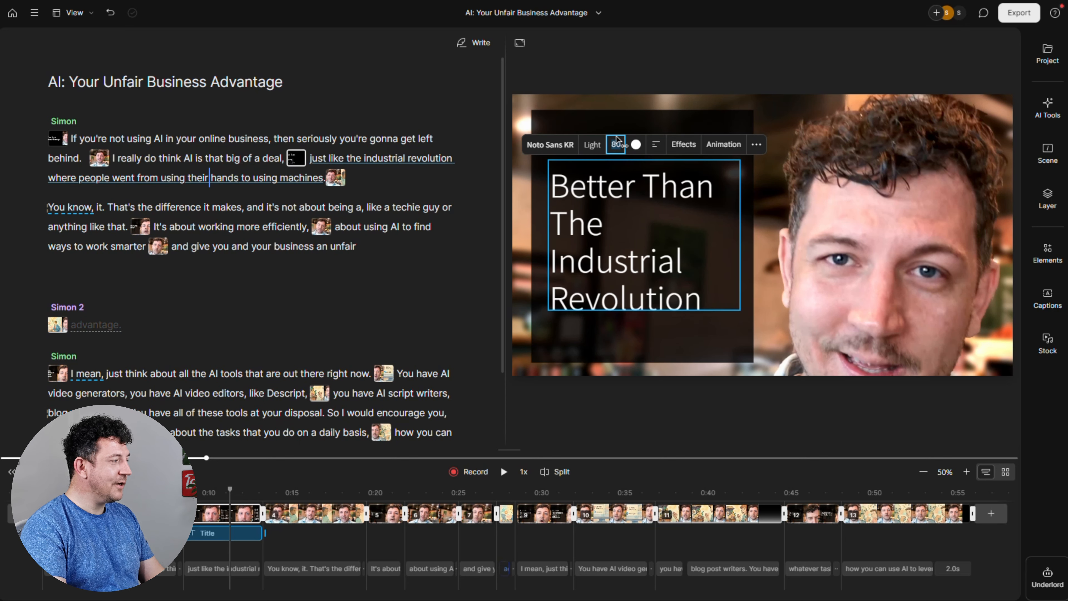
pyautogui.click(636, 145)
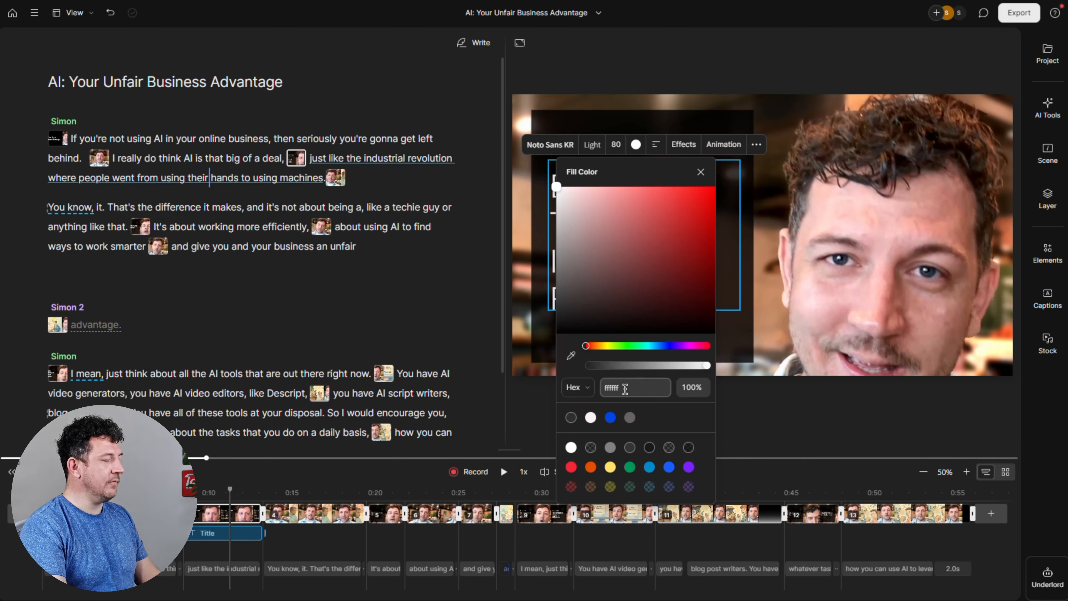
pyautogui.click(700, 172)
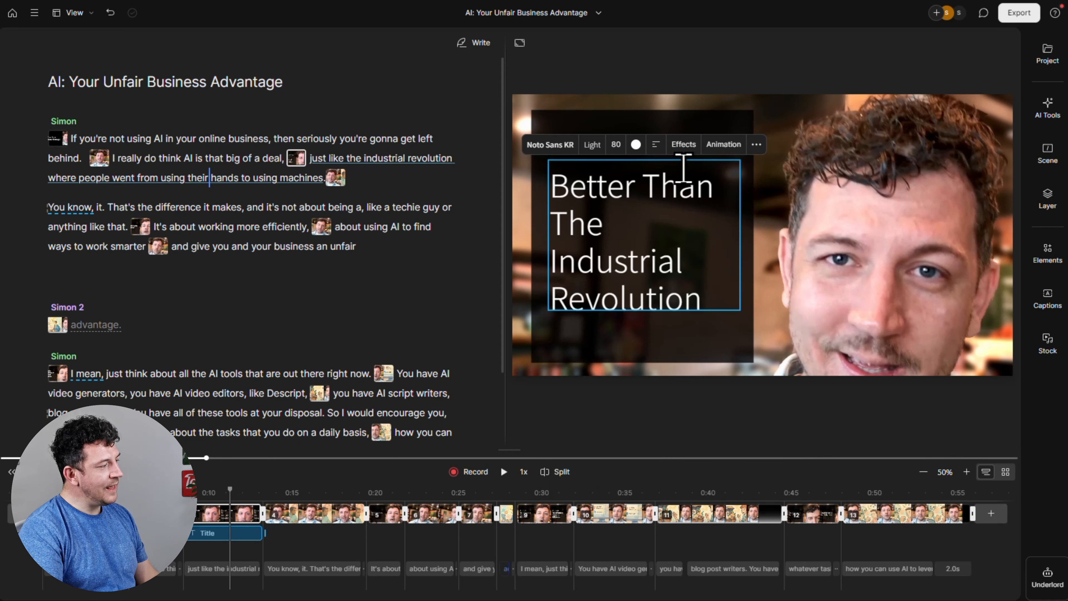
# Try centred alignment on the title text and return it to left alignment.
pyautogui.click(656, 147)
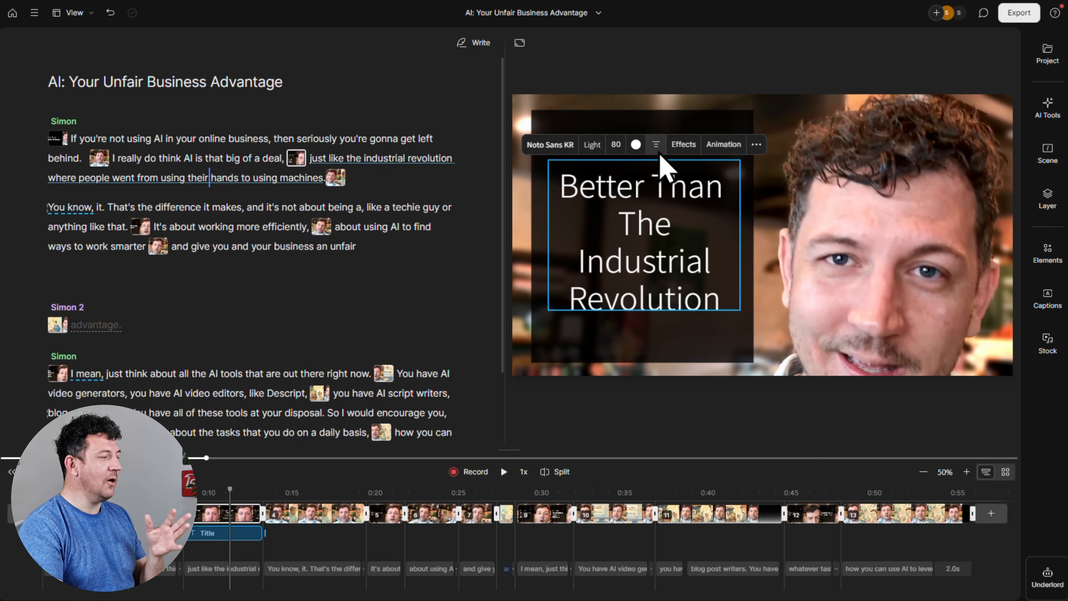
pyautogui.click(656, 147)
pyautogui.click(656, 146)
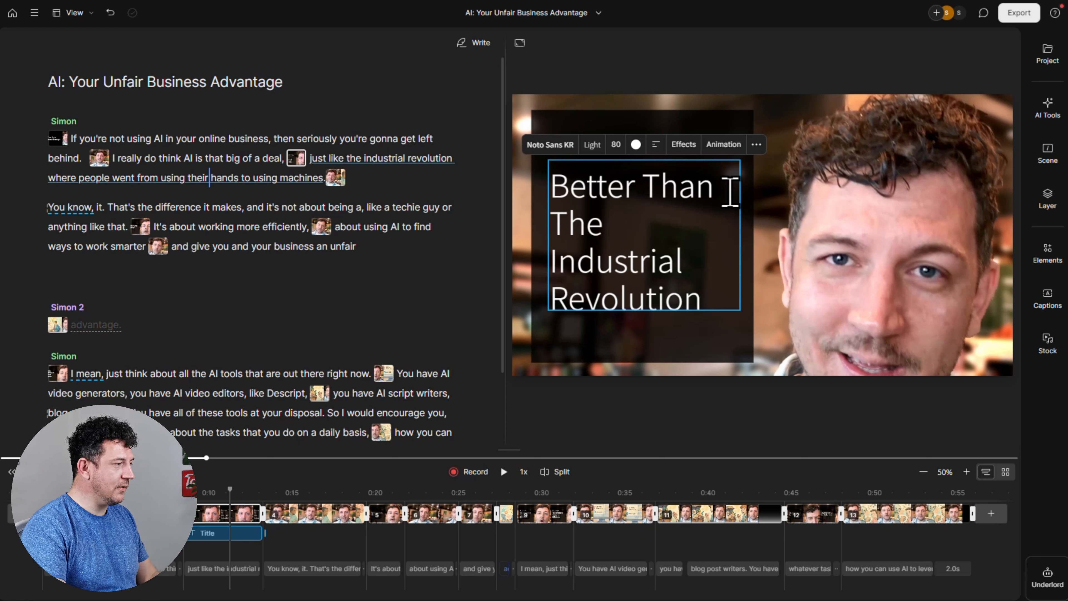
# Change the title's entrance animation to Reveal and preview it.
pyautogui.click(729, 152)
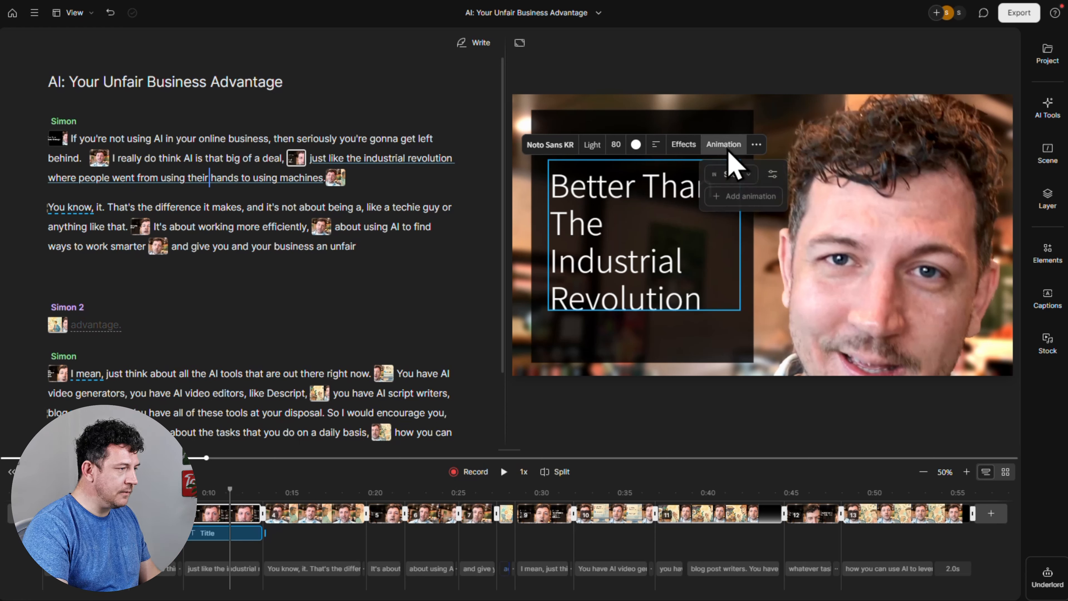
pyautogui.click(746, 175)
pyautogui.click(771, 189)
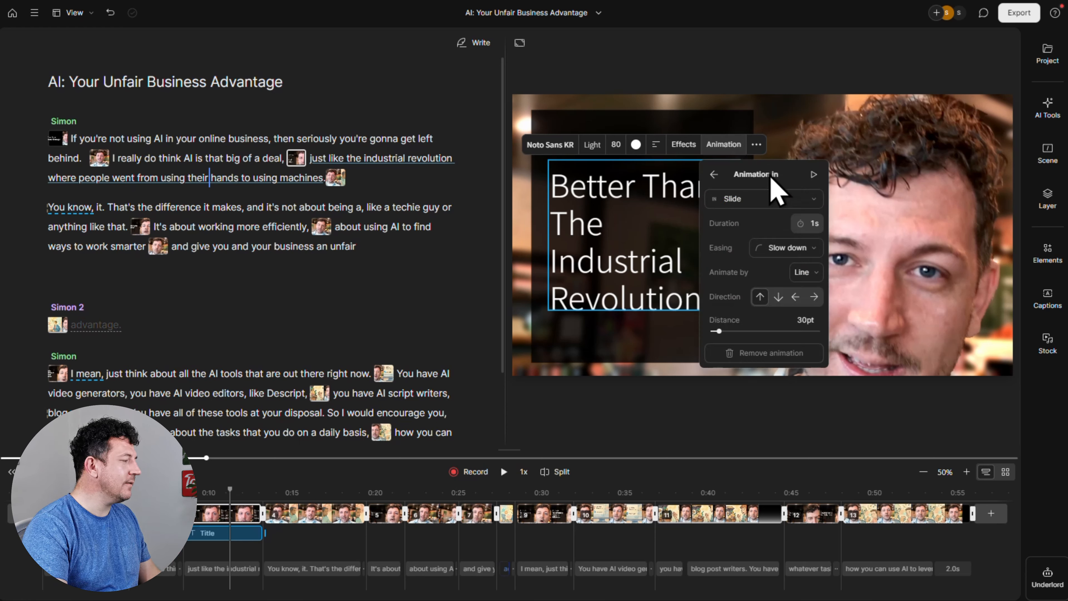
pyautogui.click(813, 200)
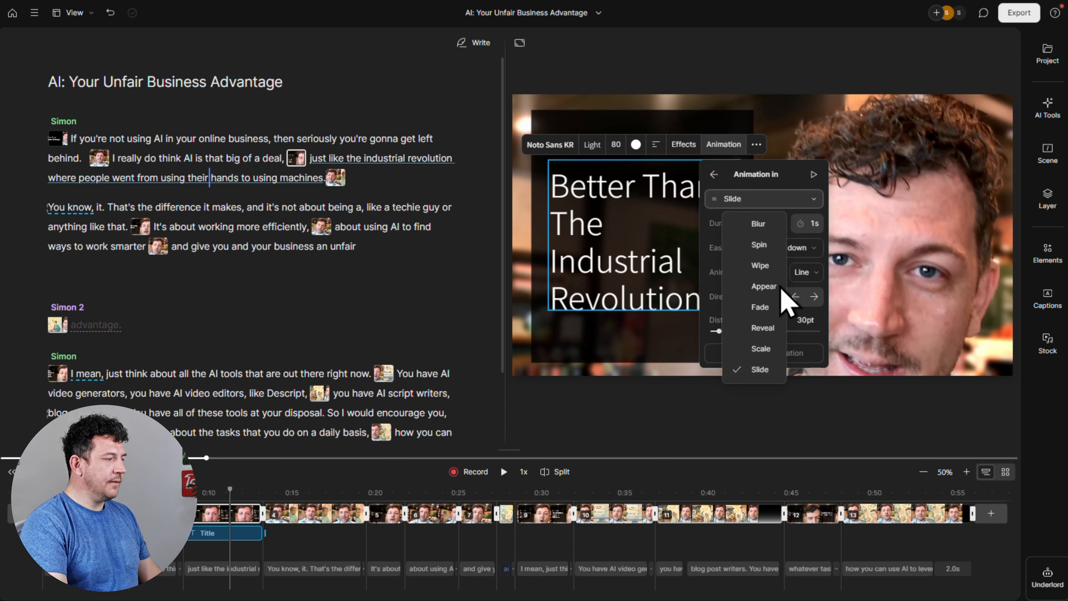
pyautogui.click(774, 332)
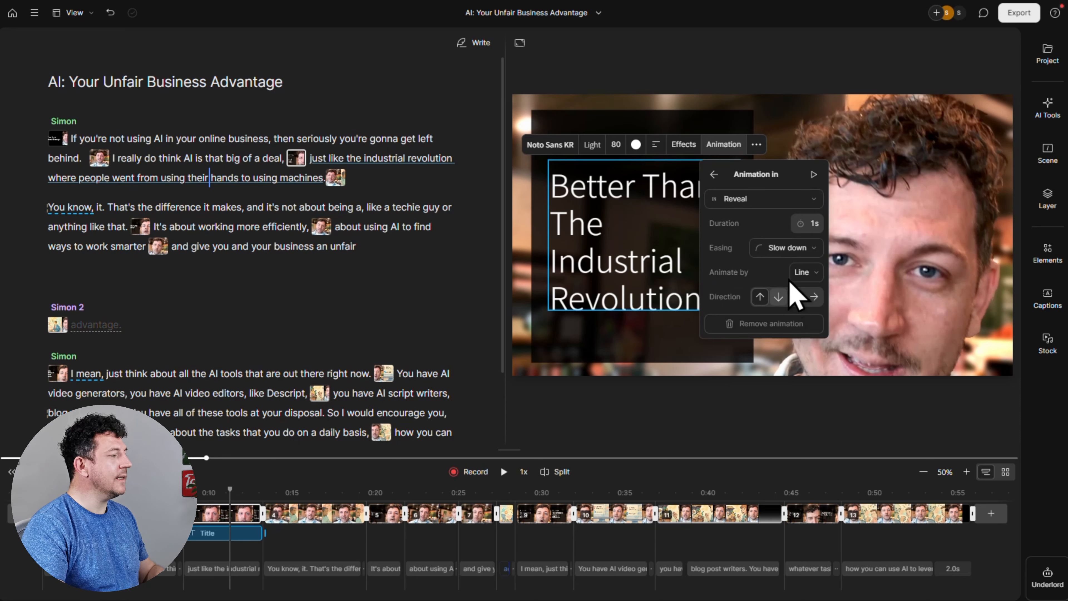
pyautogui.click(815, 178)
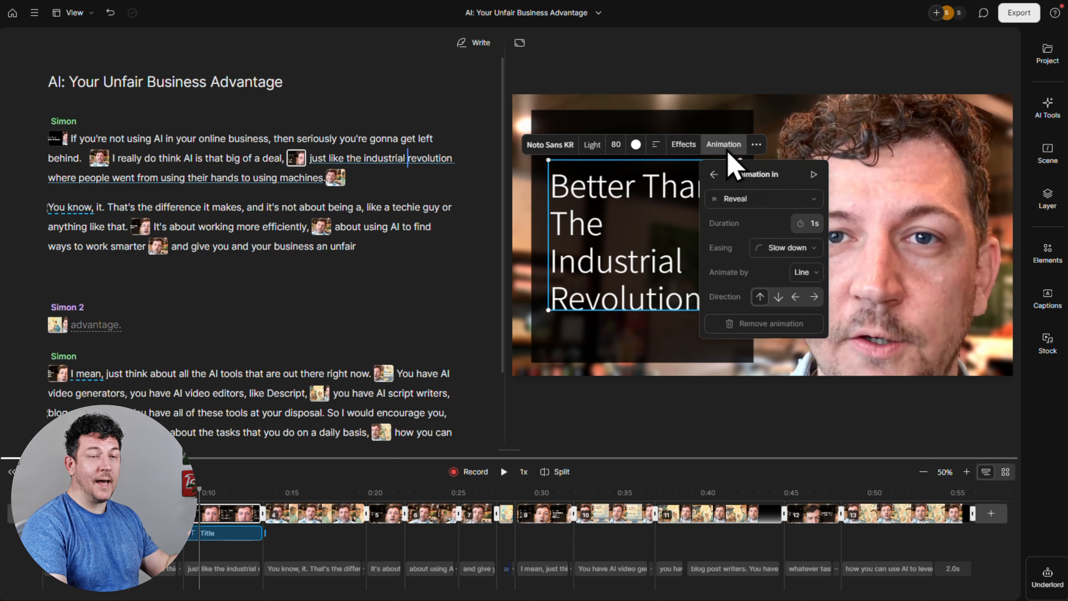
pyautogui.click(739, 142)
pyautogui.click(537, 95)
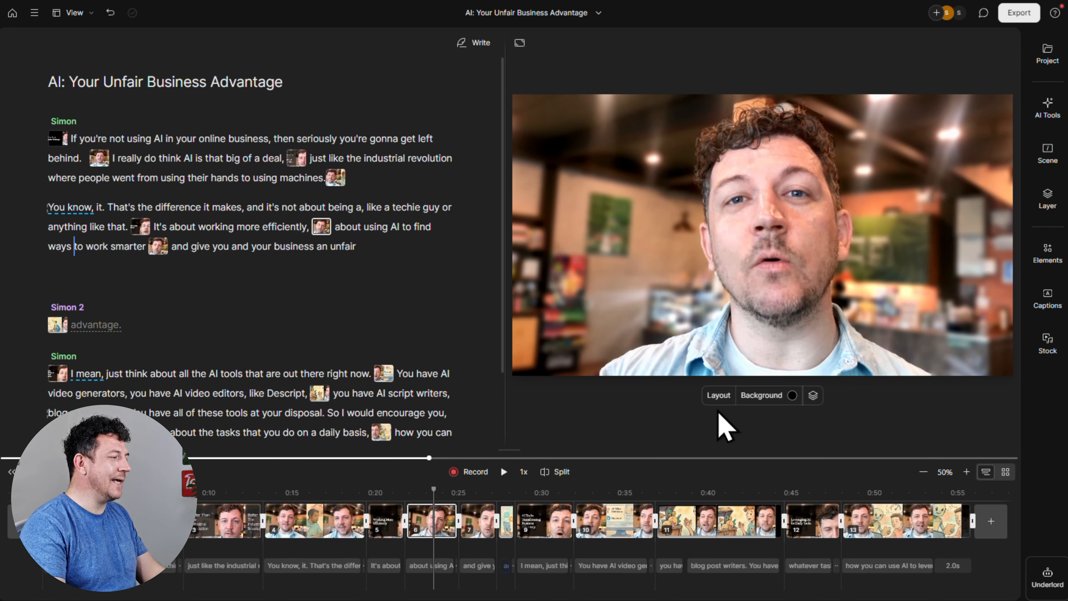
# Apply the Media layout to the scene that begins with "about using AI to find ways to work smarter".
pyautogui.click(718, 395)
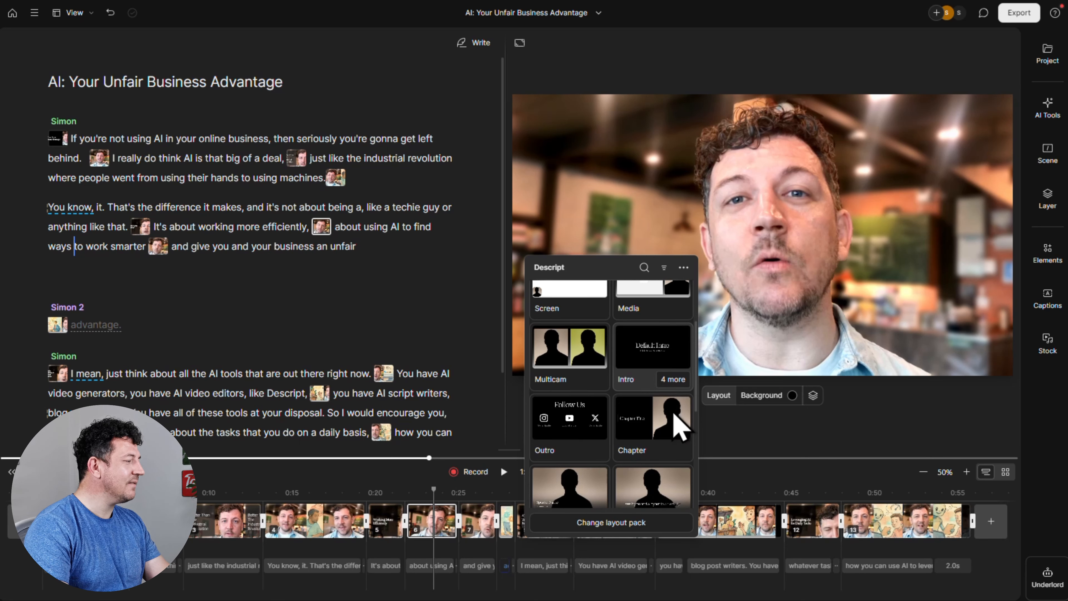
pyautogui.scroll(-1, 672, 423)
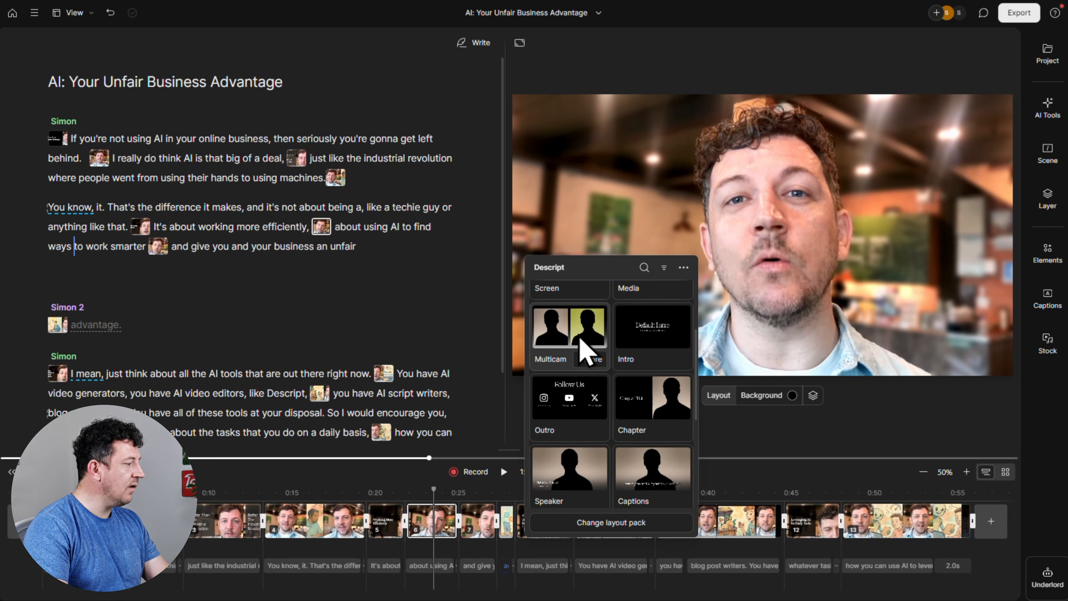
pyautogui.scroll(1, 584, 350)
pyautogui.scroll(1, 586, 353)
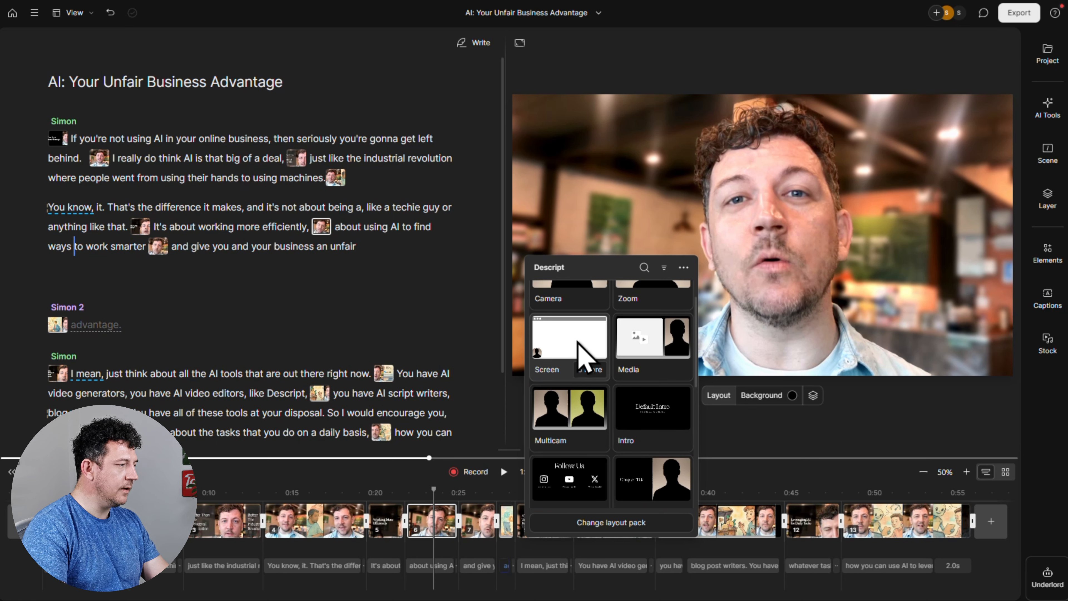
pyautogui.click(647, 344)
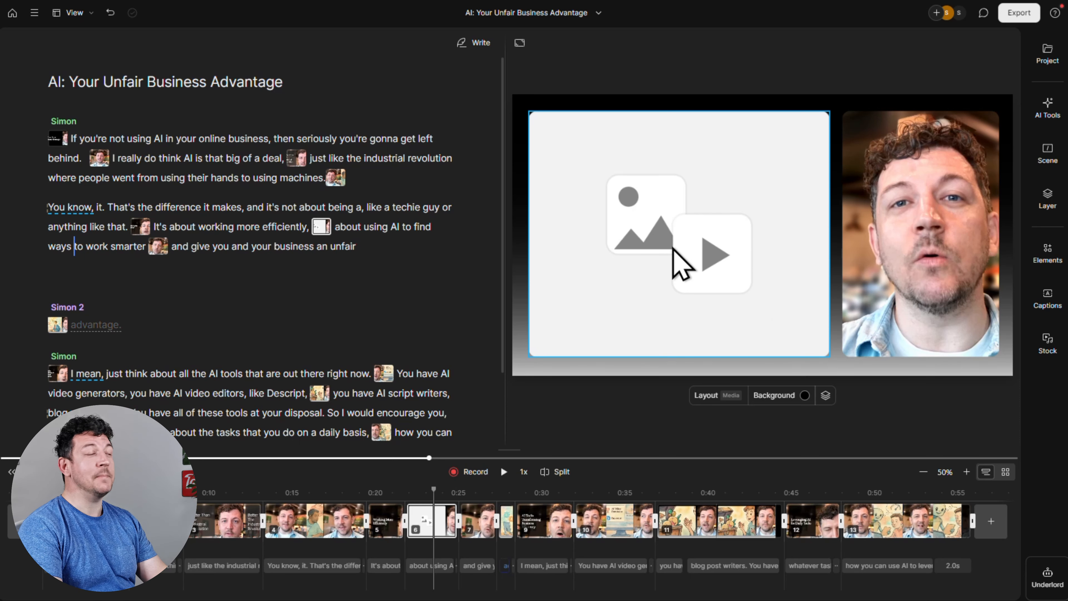
# Fill the scene's media placeholder with the blue digital grid clip from a stock video search for "ai" and inspect its crop.
pyautogui.click(681, 262)
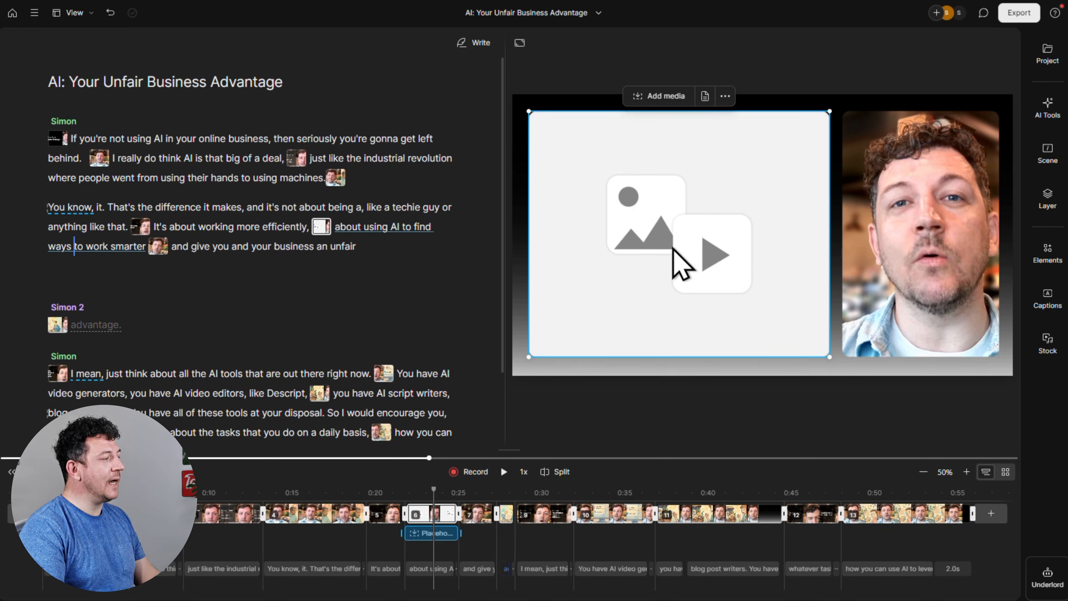
pyautogui.click(681, 97)
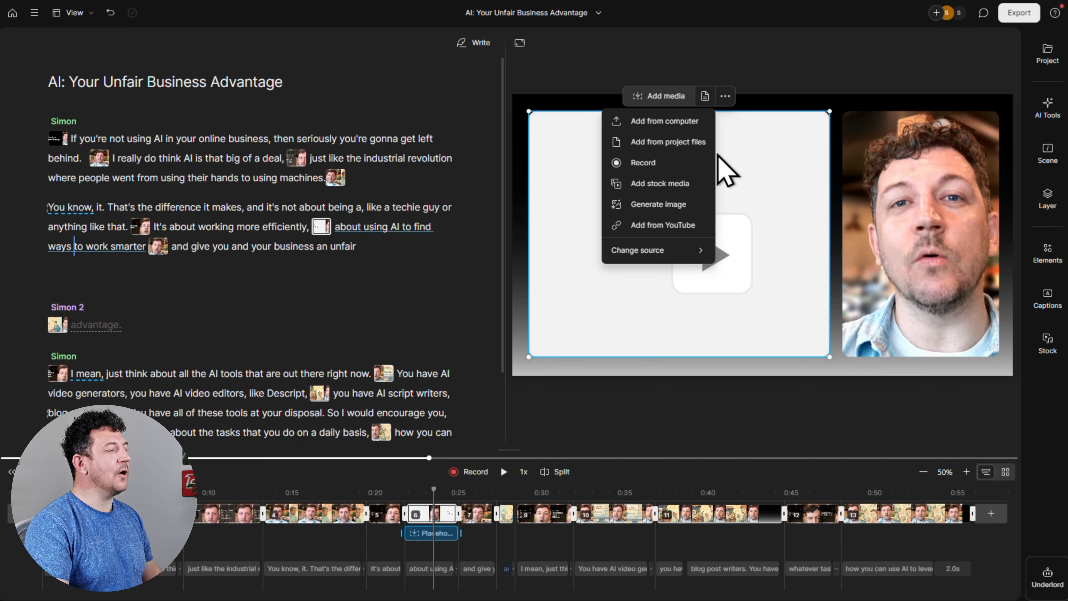
pyautogui.click(693, 183)
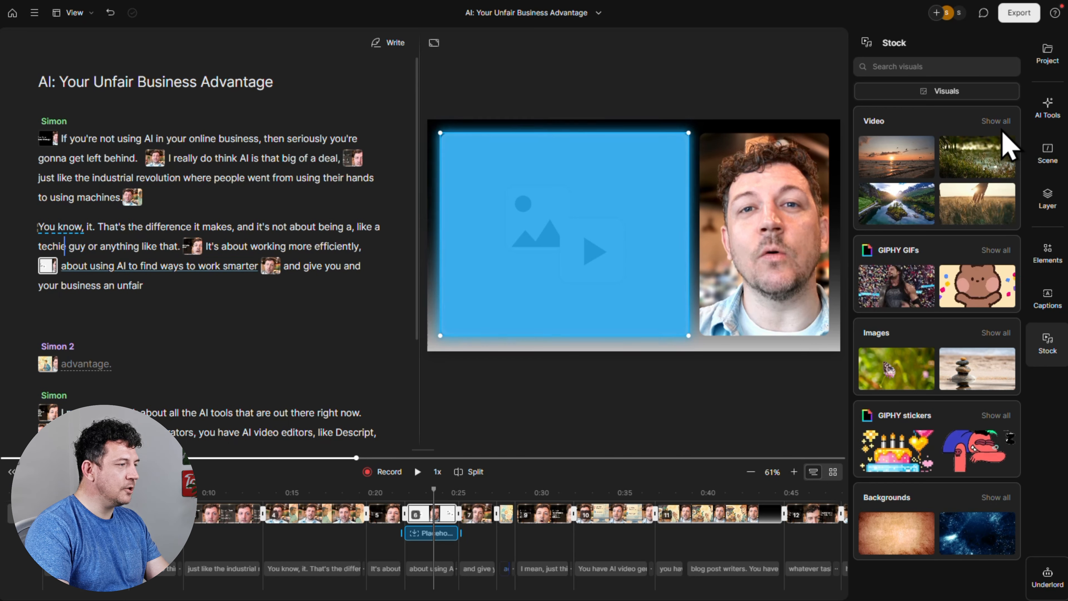
pyautogui.click(997, 122)
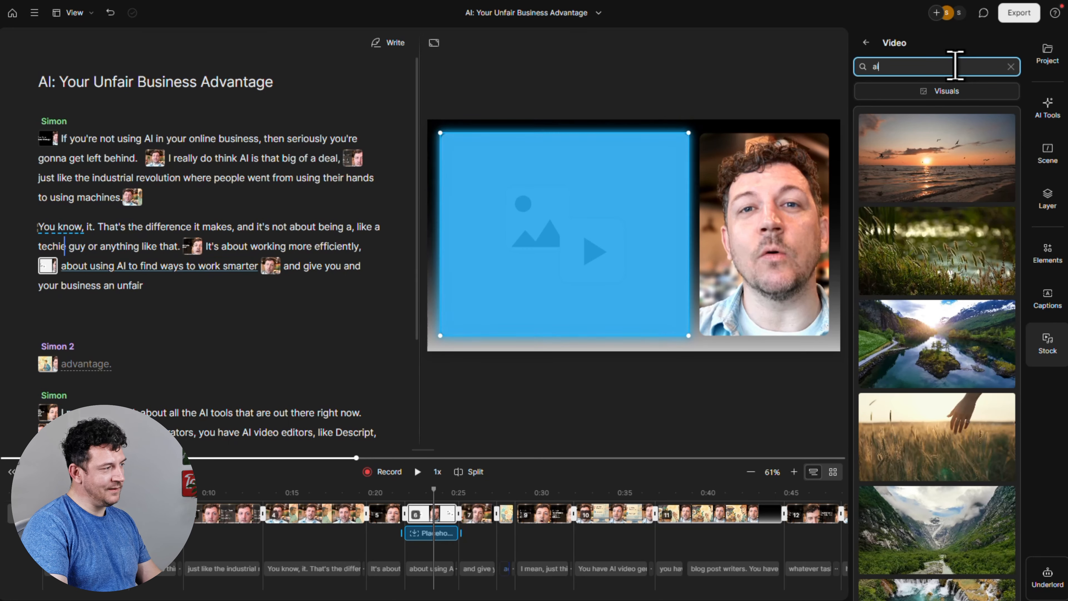
pyautogui.scroll(-1, 981, 188)
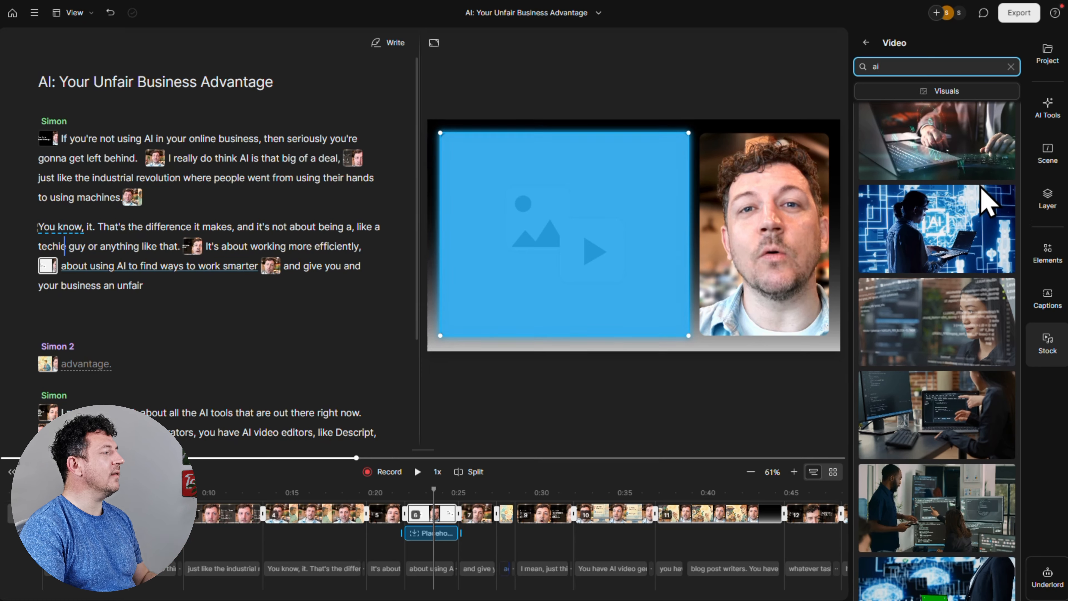
pyautogui.scroll(-4, 985, 202)
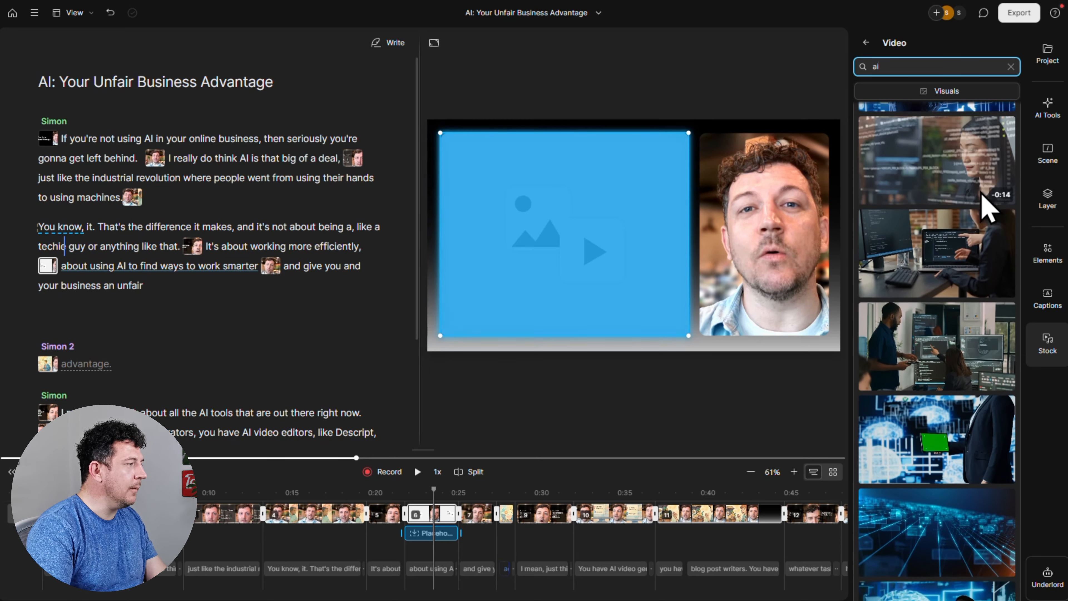
pyautogui.scroll(-6, 986, 202)
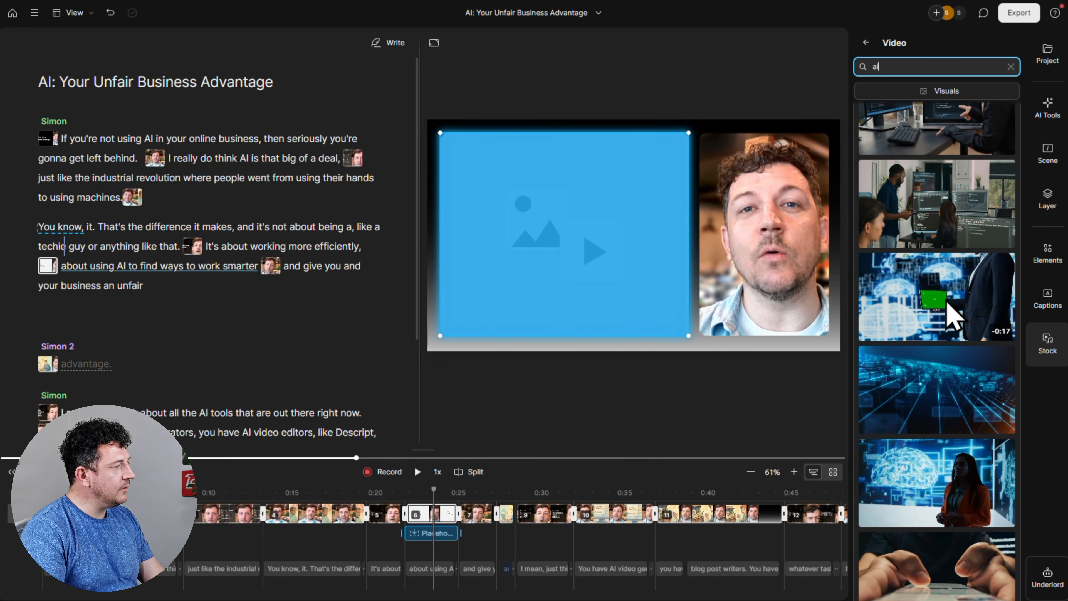
pyautogui.click(953, 390)
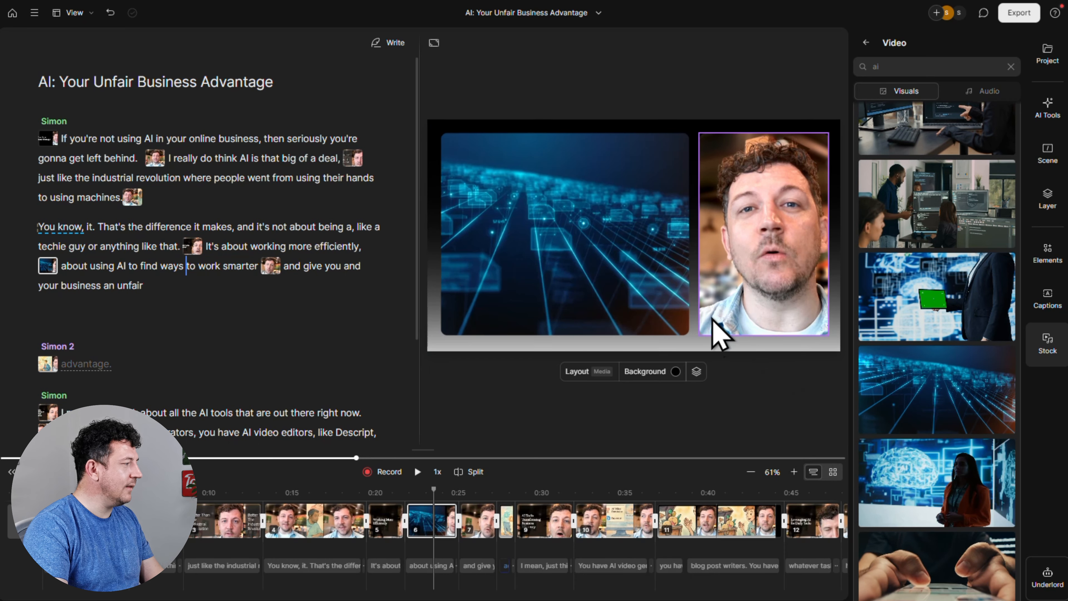
pyautogui.doubleClick(639, 263)
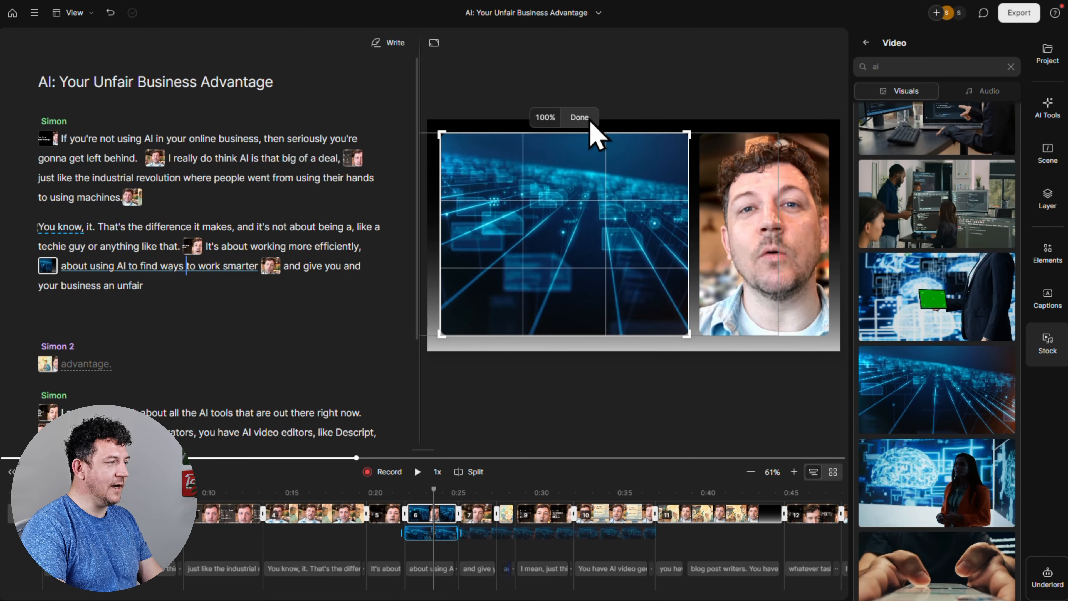
pyautogui.click(590, 121)
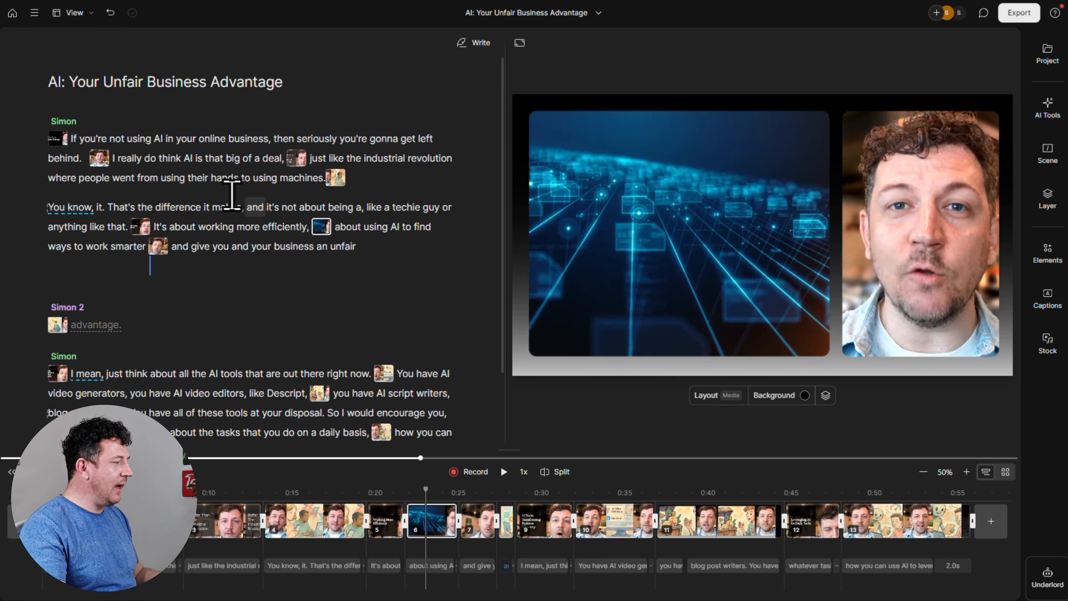
# Open image generation to replace the watercolour illustration in the scene that begins with "You know".
pyautogui.click(335, 178)
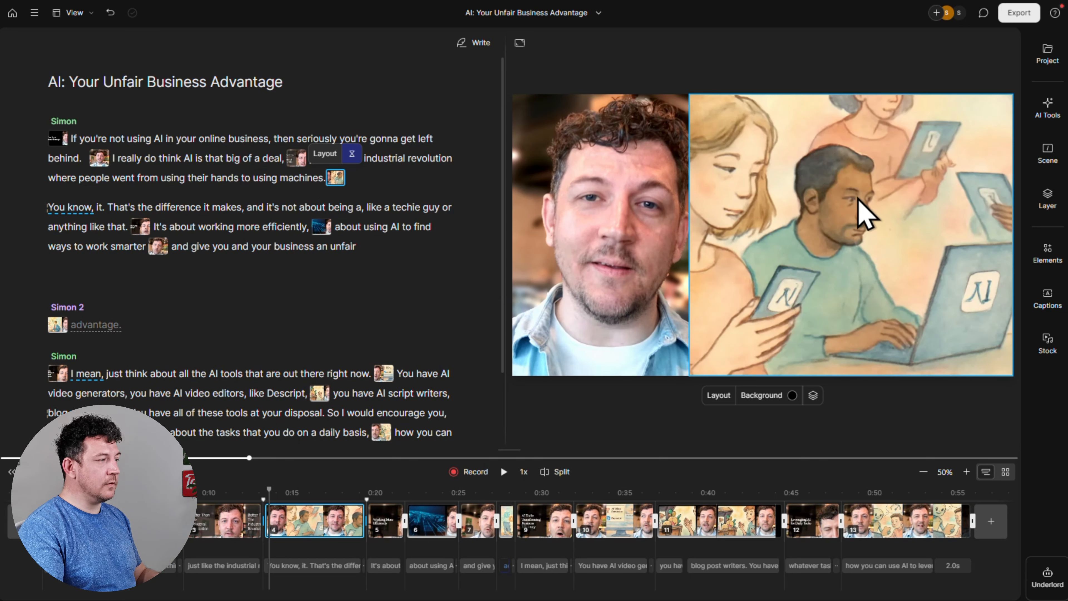
pyautogui.click(845, 241)
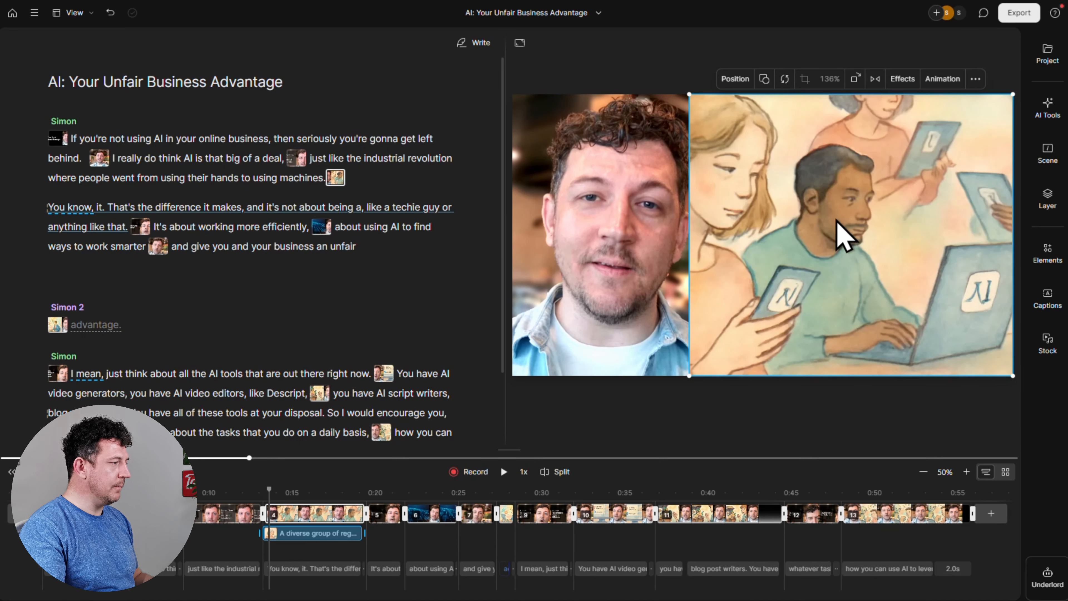
pyautogui.click(785, 79)
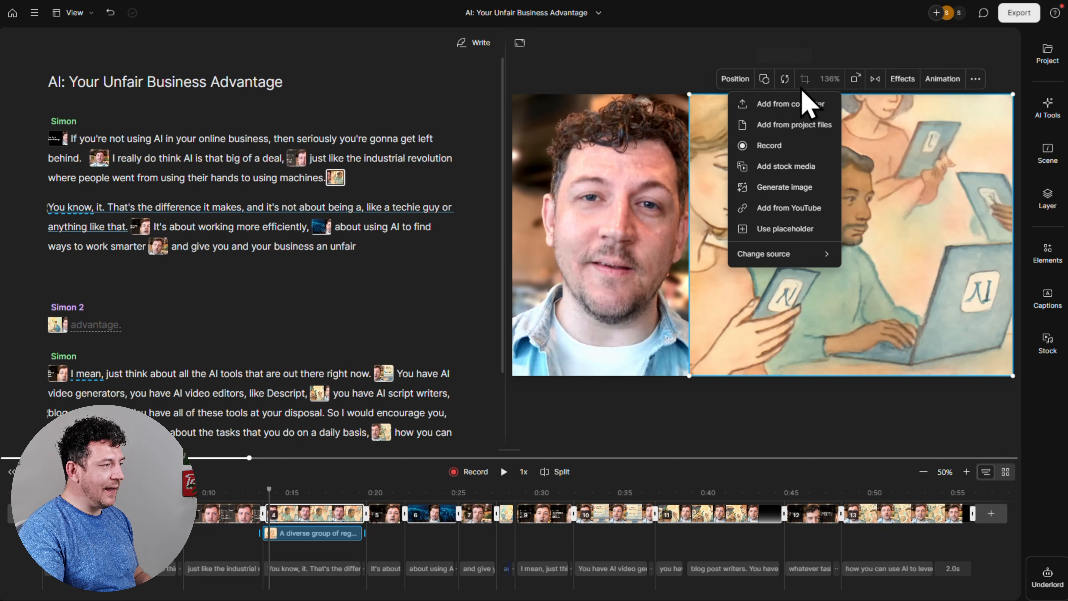
pyautogui.click(824, 189)
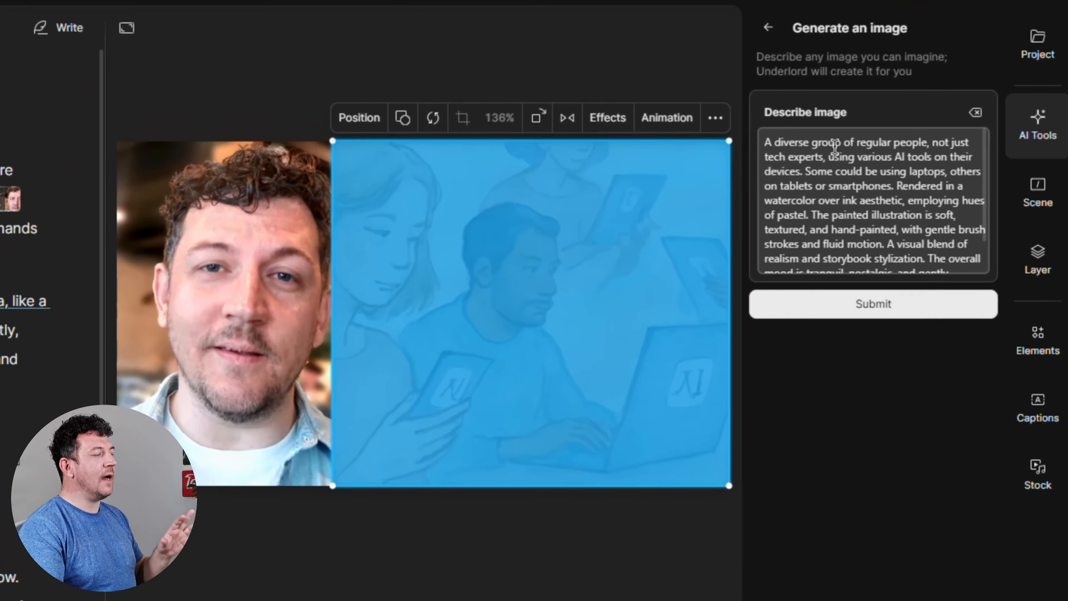
# Generate images from "A split screen, on one side there are people using their hands to work and the other side is people using machines. realistic style.".
pyautogui.click(869, 216)
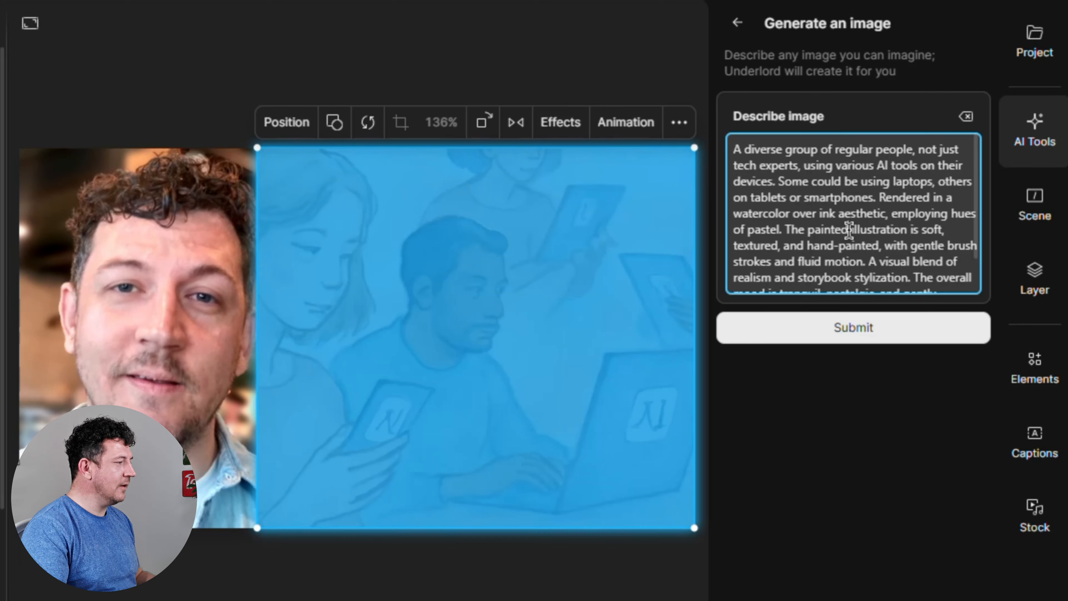
pyautogui.hotkey('ctrl', 'a')
pyautogui.write('A split screen, on one side there are people using their hands to work and the other side is people using machines. realistic style.')
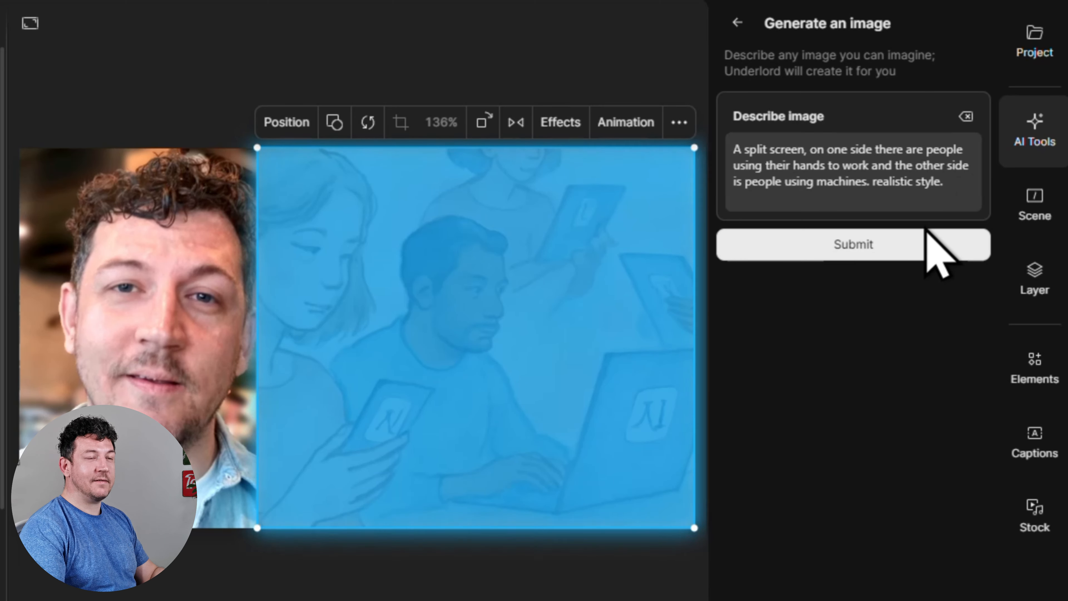
pyautogui.click(913, 247)
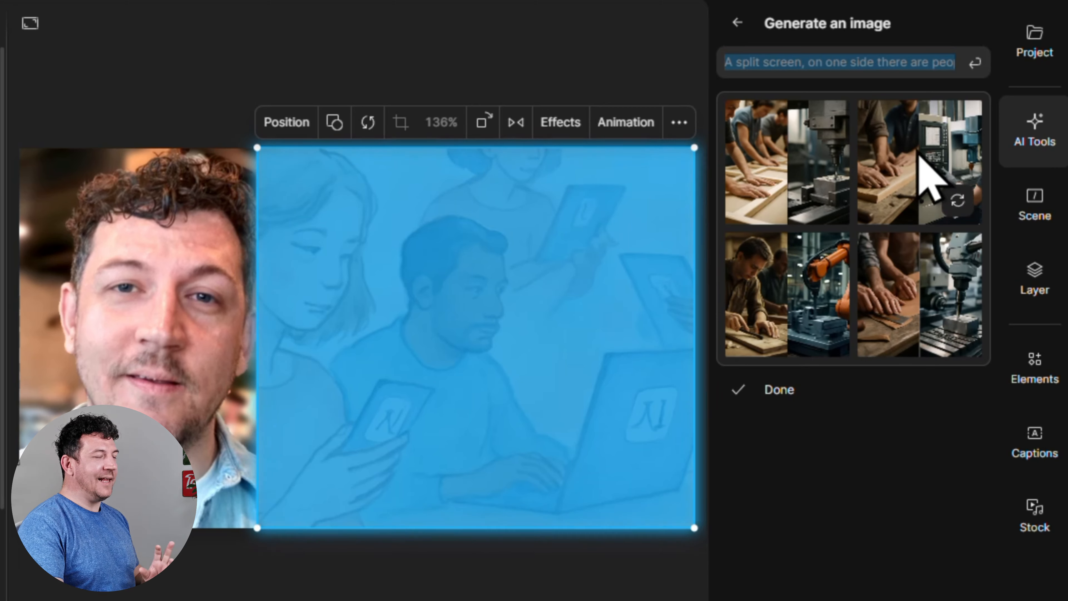
pyautogui.moveTo(846, 318)
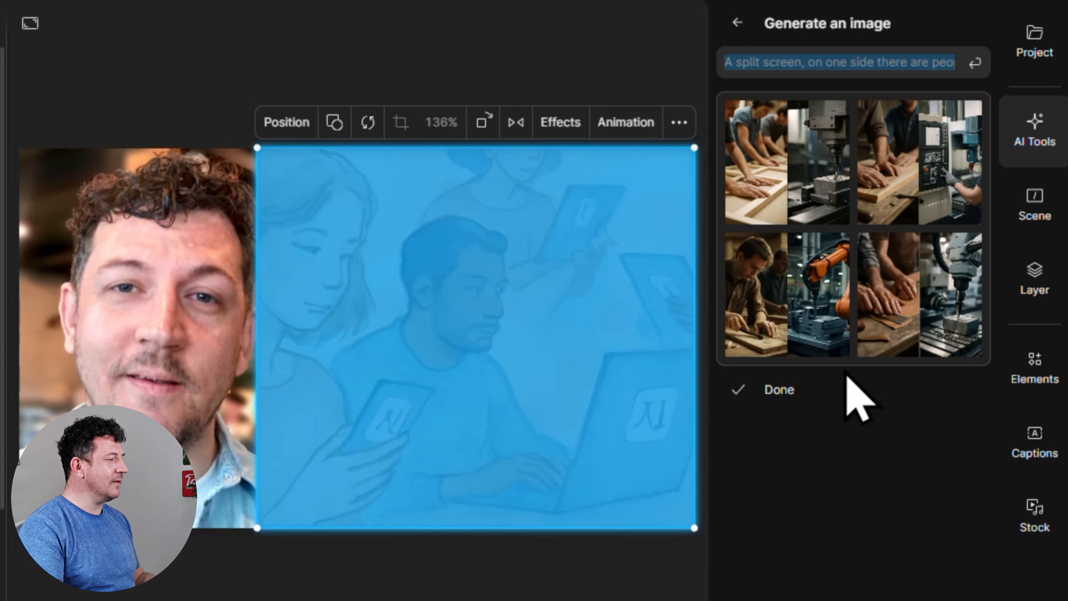
pyautogui.moveTo(776, 297)
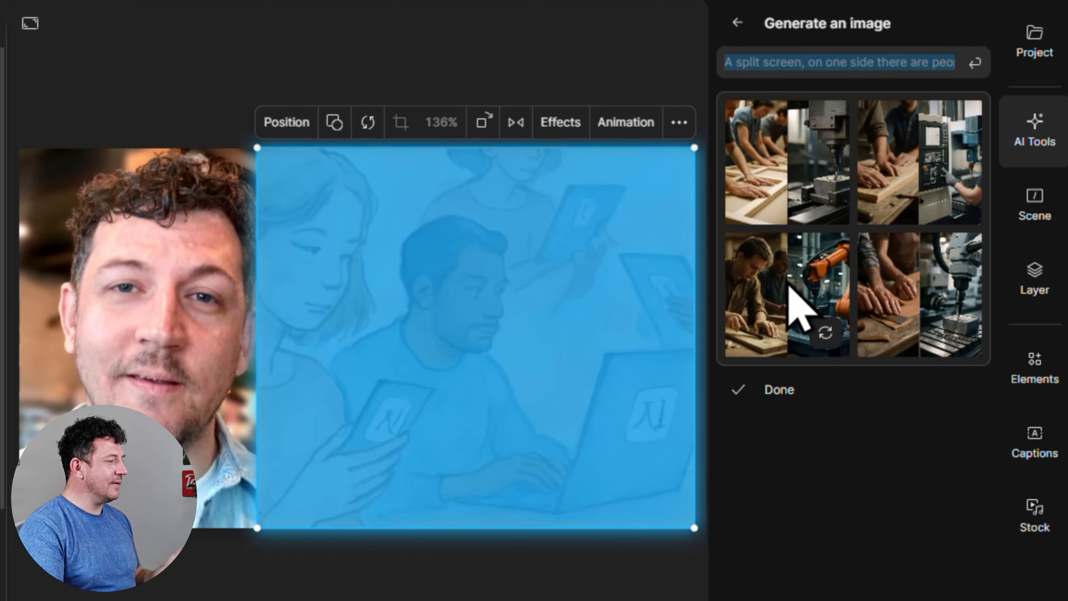
# Replace the illustration in the "You know" scene with the generated image of a woodworker beside an orange robot arm.
pyautogui.click(792, 293)
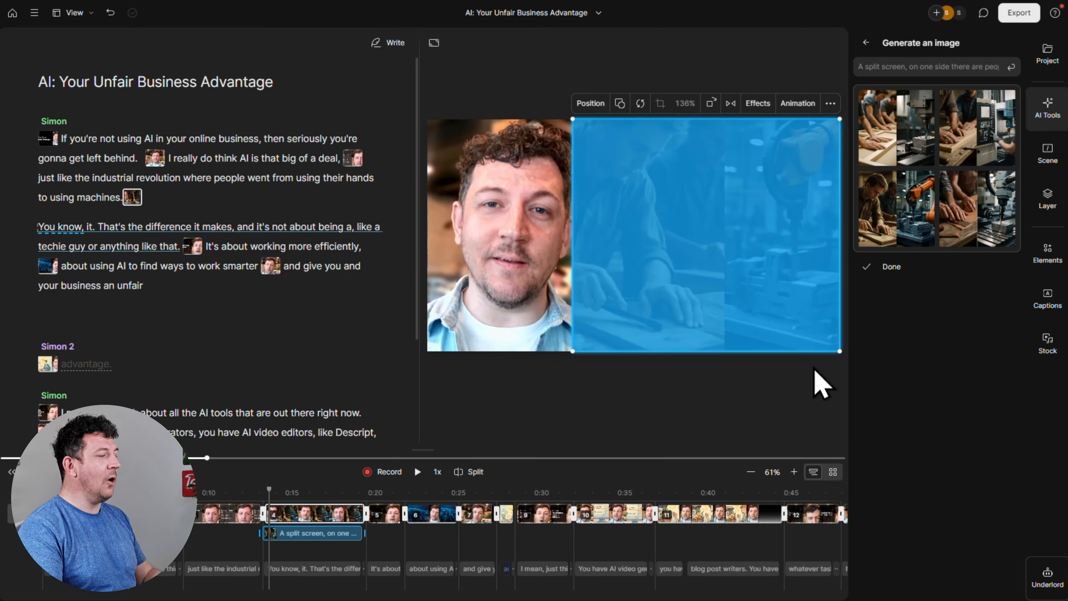
pyautogui.click(824, 381)
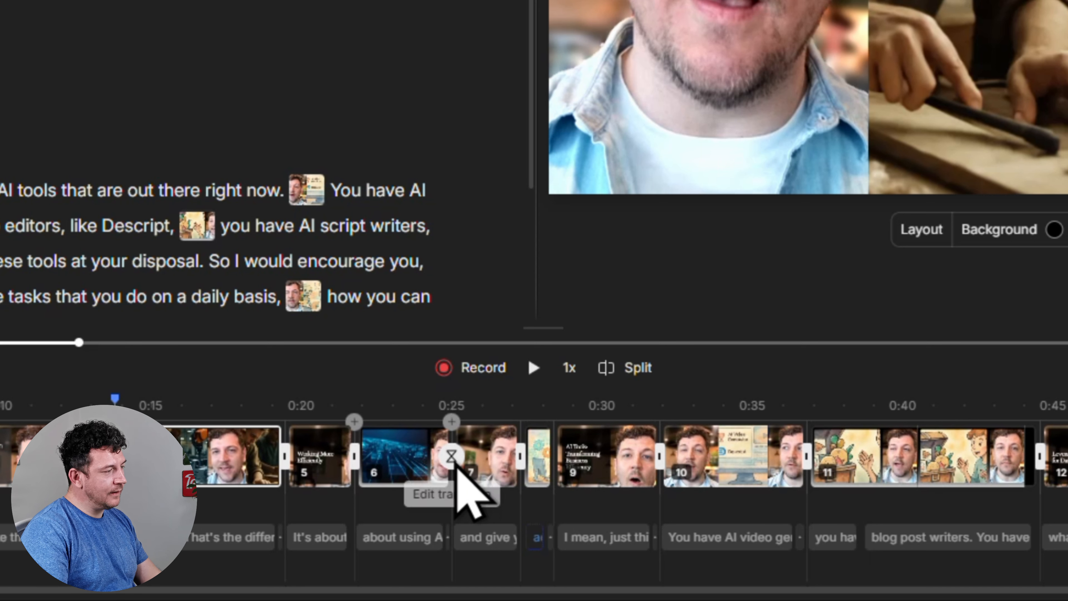
# Review the transition types for the cut between scenes 6 and 7, keeping Smart transition.
pyautogui.click(454, 462)
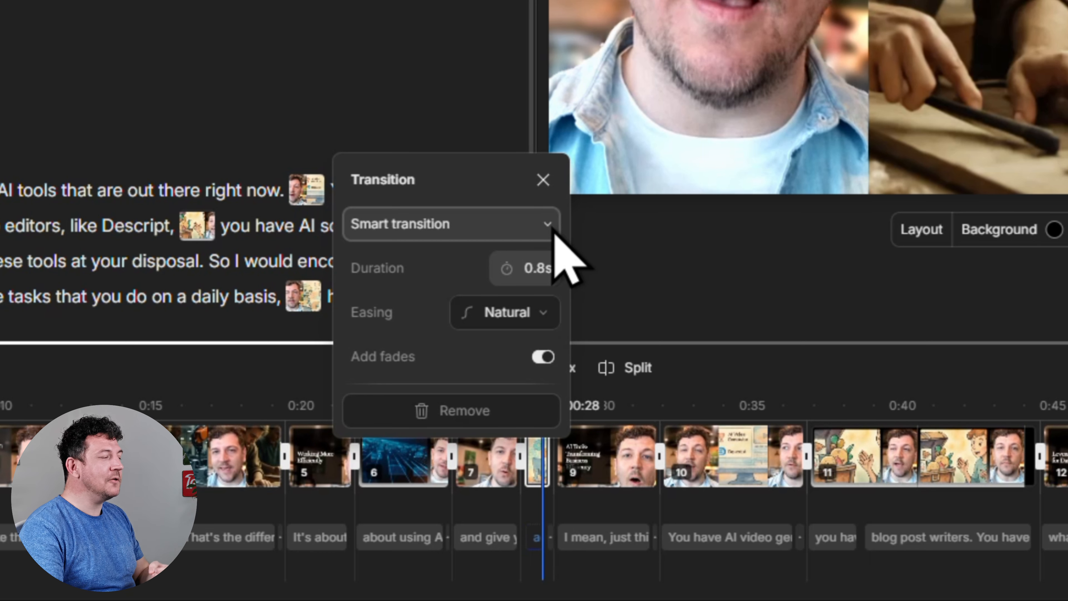
pyautogui.click(553, 230)
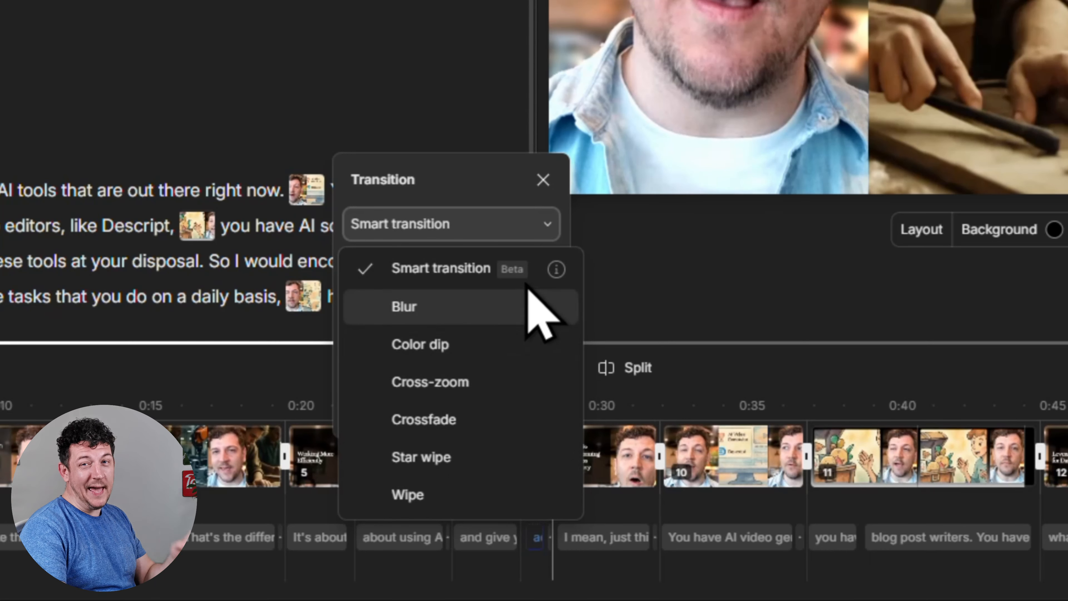
pyautogui.click(519, 274)
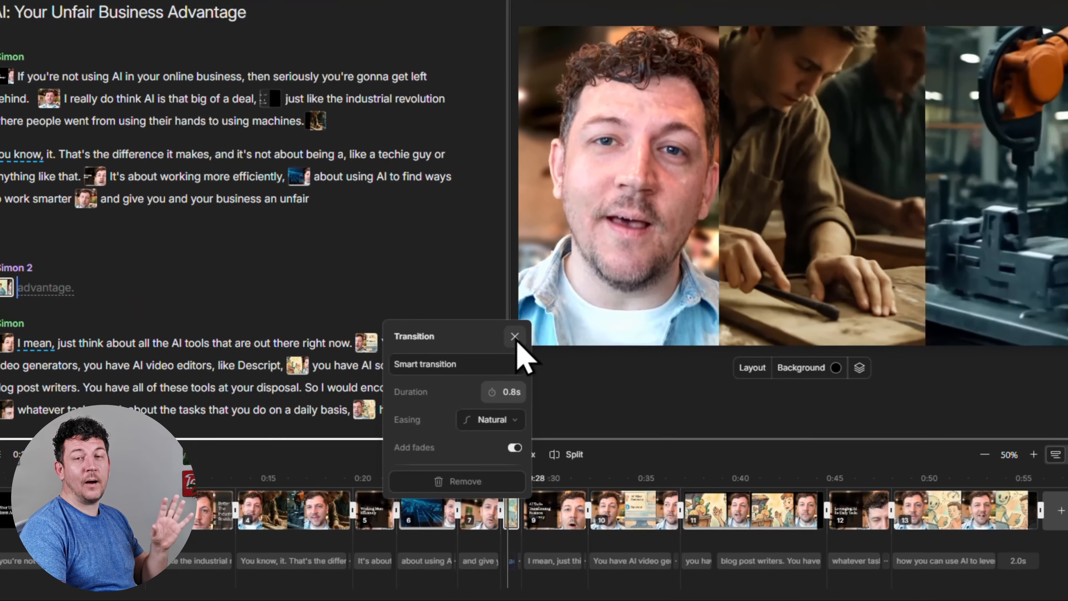
pyautogui.click(543, 179)
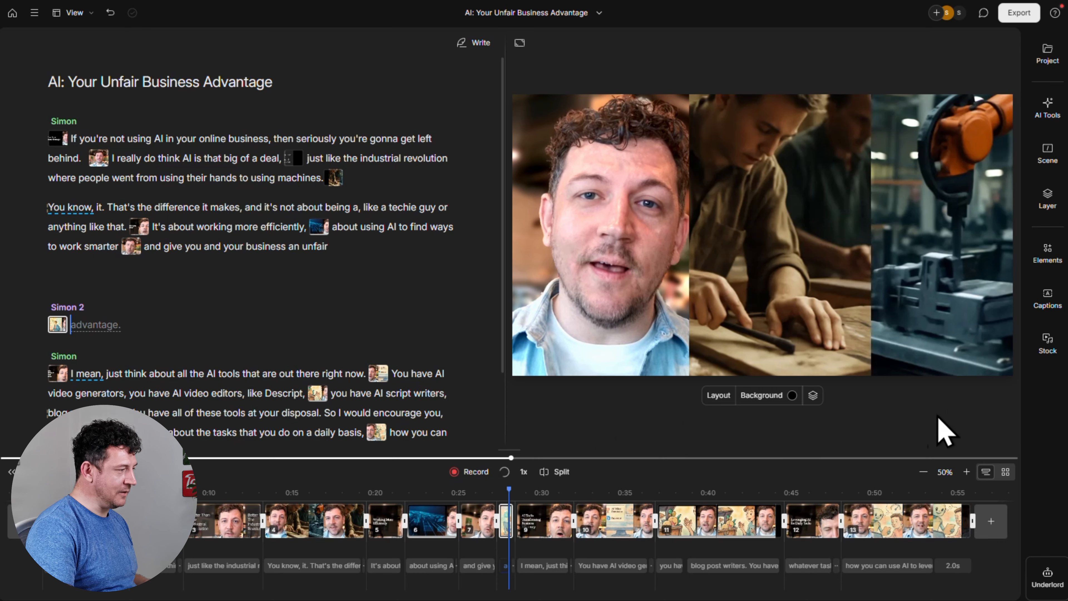
# Add captions in the "Impact: Yellow" style to all scenes.
pyautogui.click(1047, 300)
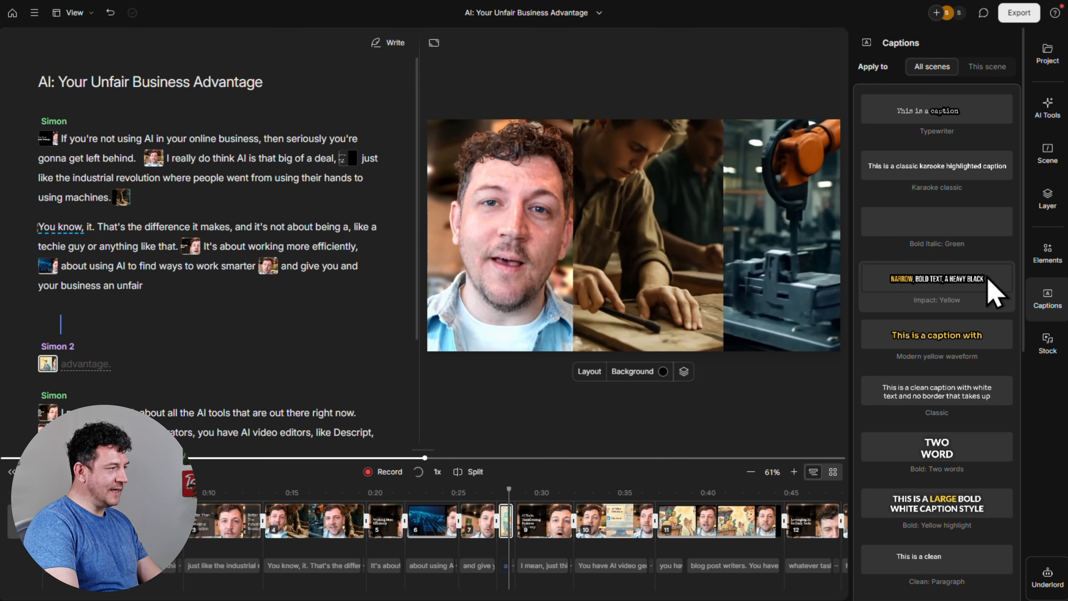
pyautogui.click(984, 296)
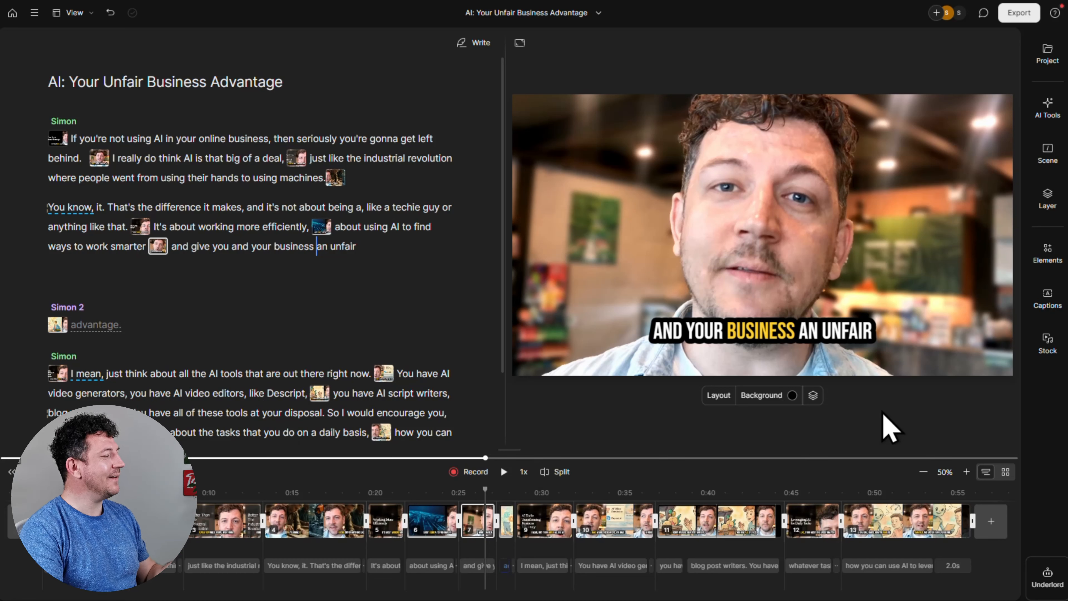
# Browse the stock music library and search it for "ai".
pyautogui.click(1047, 341)
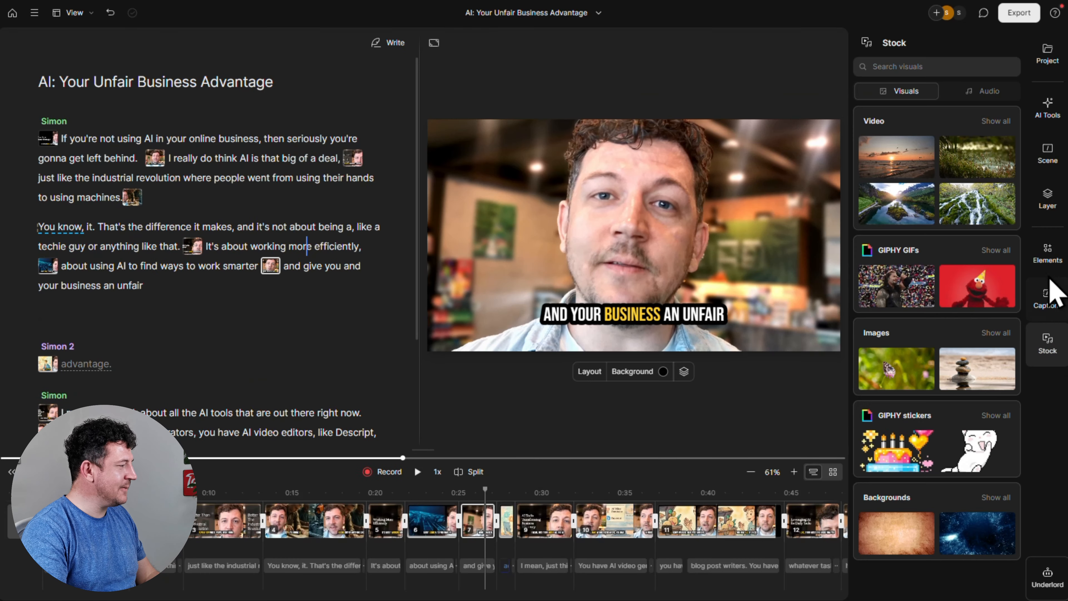
pyautogui.click(1007, 93)
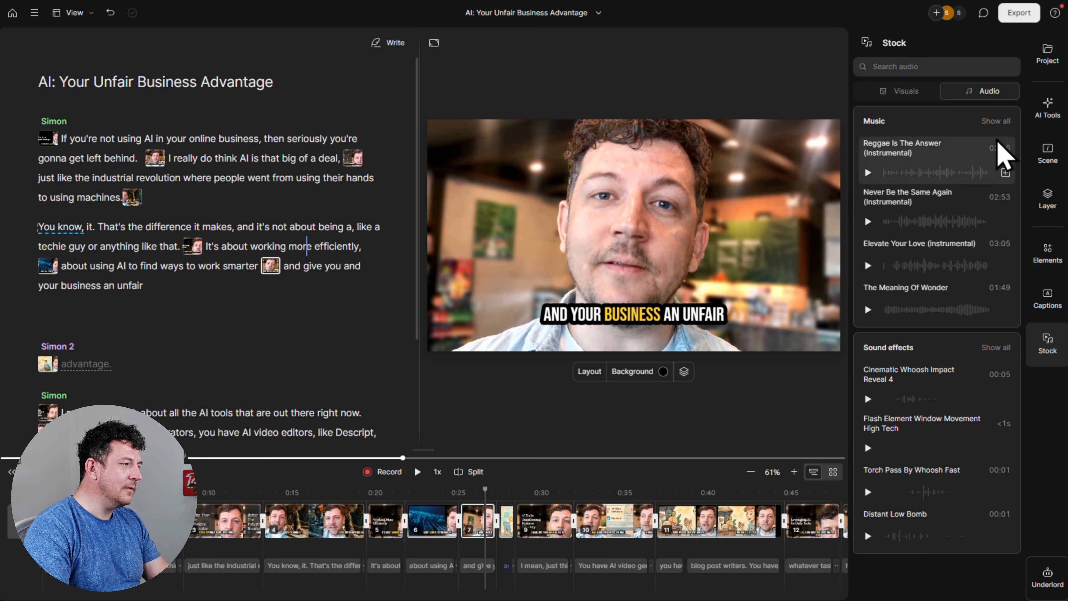
pyautogui.click(996, 122)
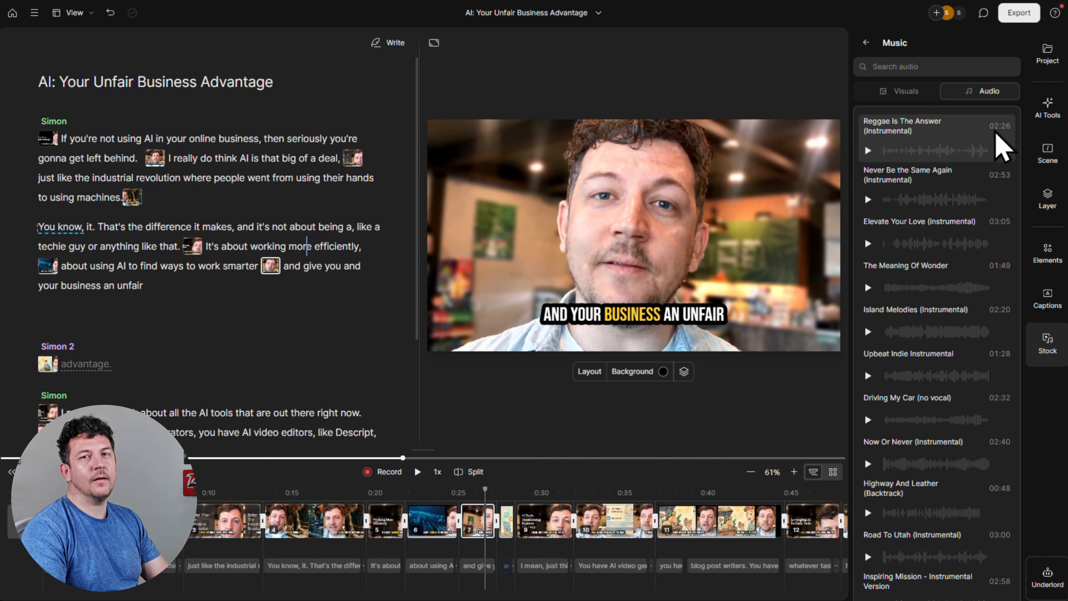
pyautogui.scroll(-5, 996, 132)
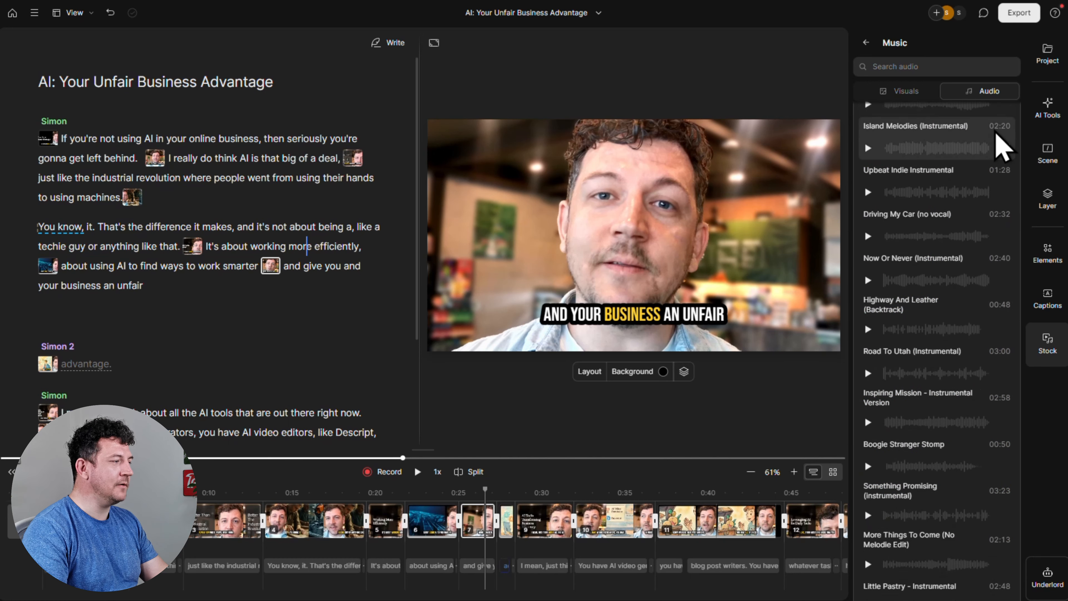
pyautogui.scroll(-3, 1003, 146)
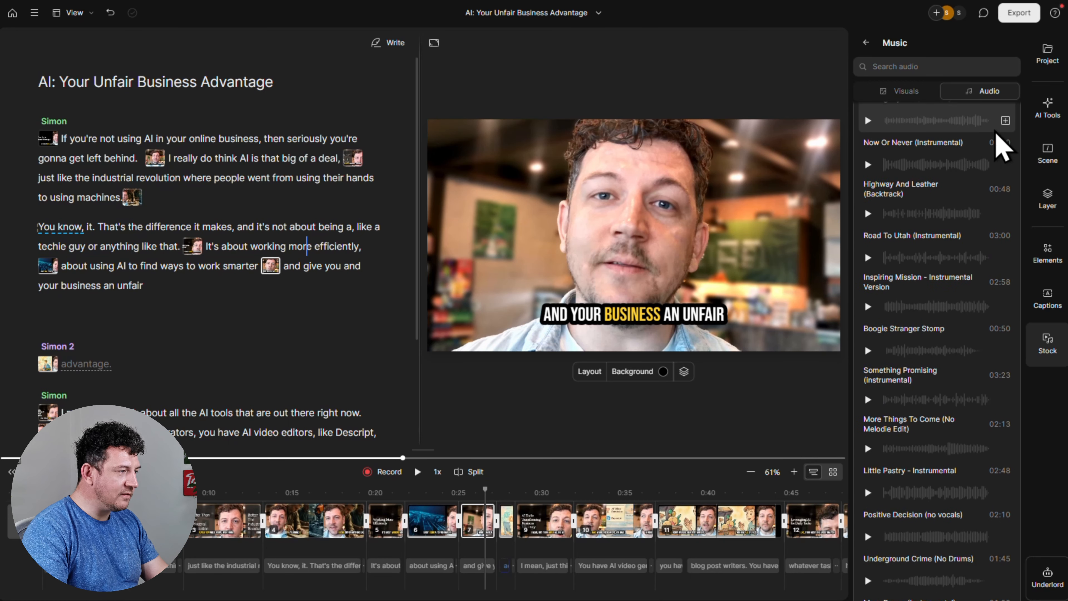
pyautogui.scroll(-1, 996, 131)
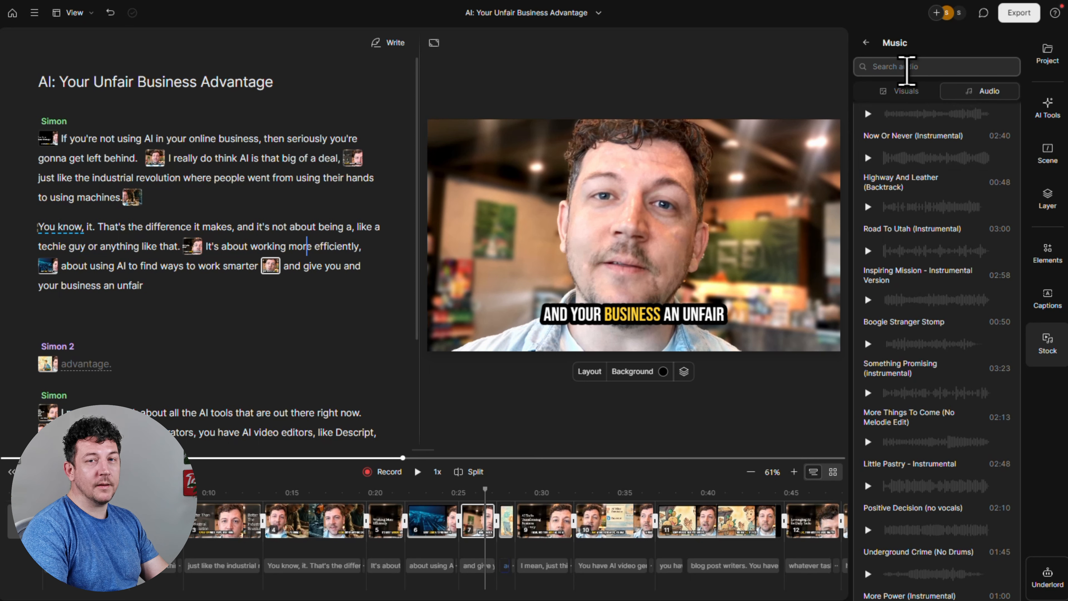
pyautogui.click(934, 67)
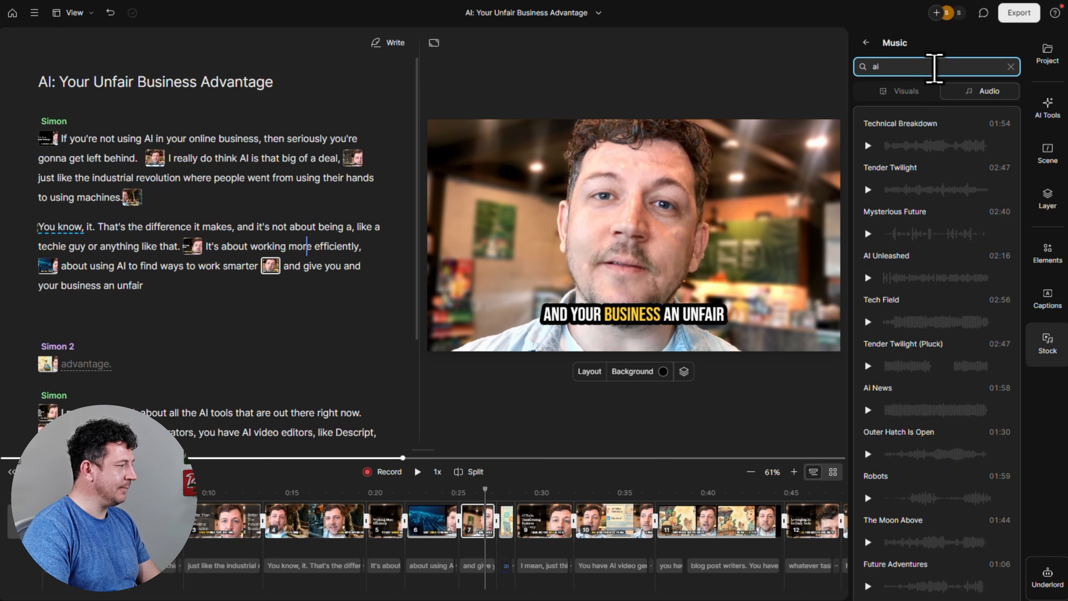
pyautogui.scroll(-1, 1009, 164)
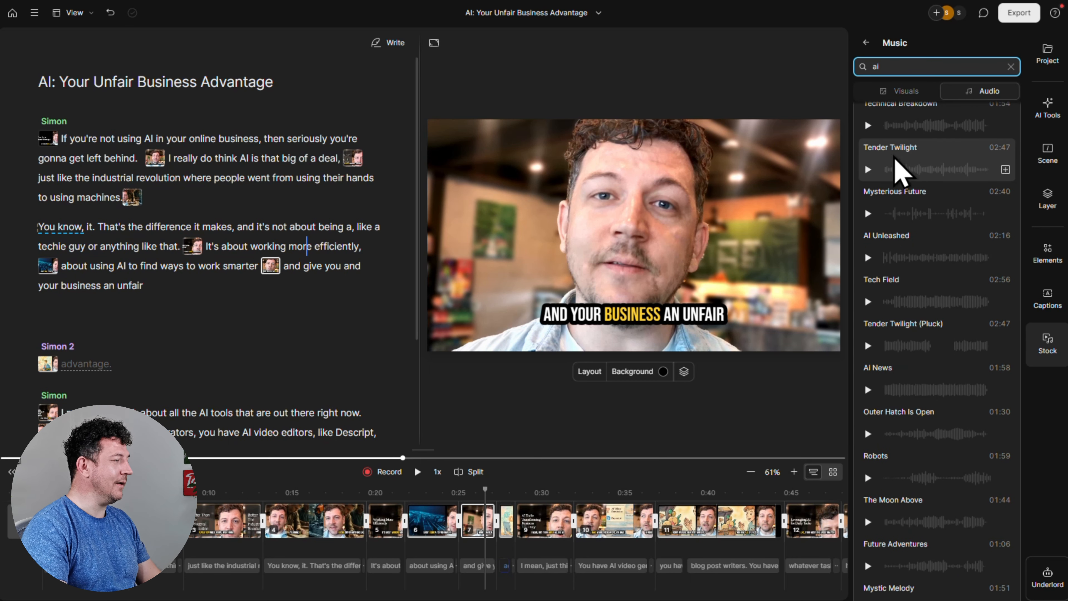
# Preview the music tracks Tender Twilight, Mysterious Future and AI Unleashed.
pyautogui.click(868, 169)
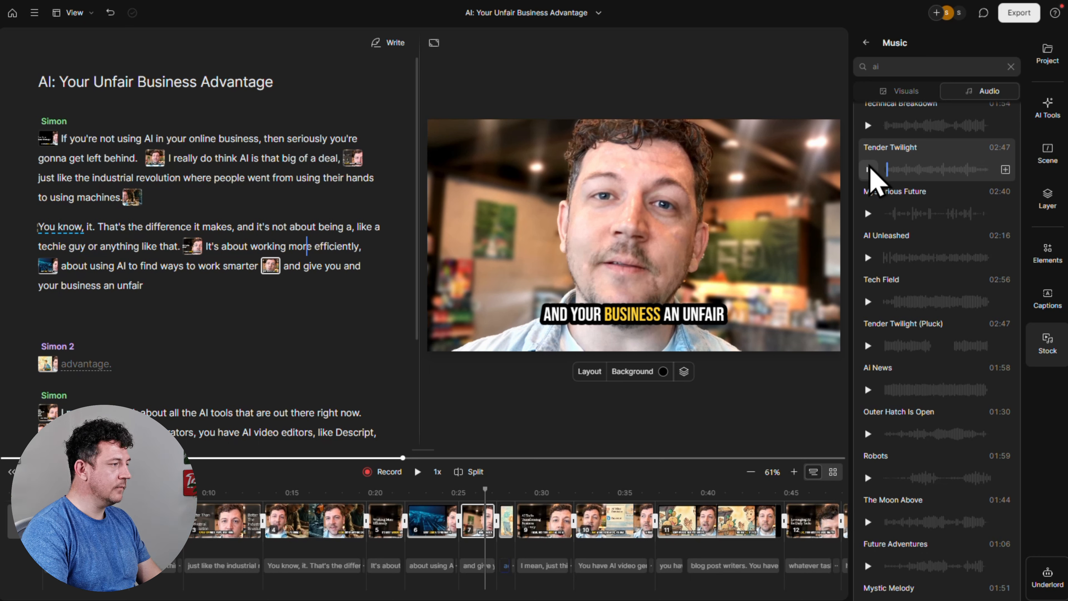
pyautogui.click(868, 213)
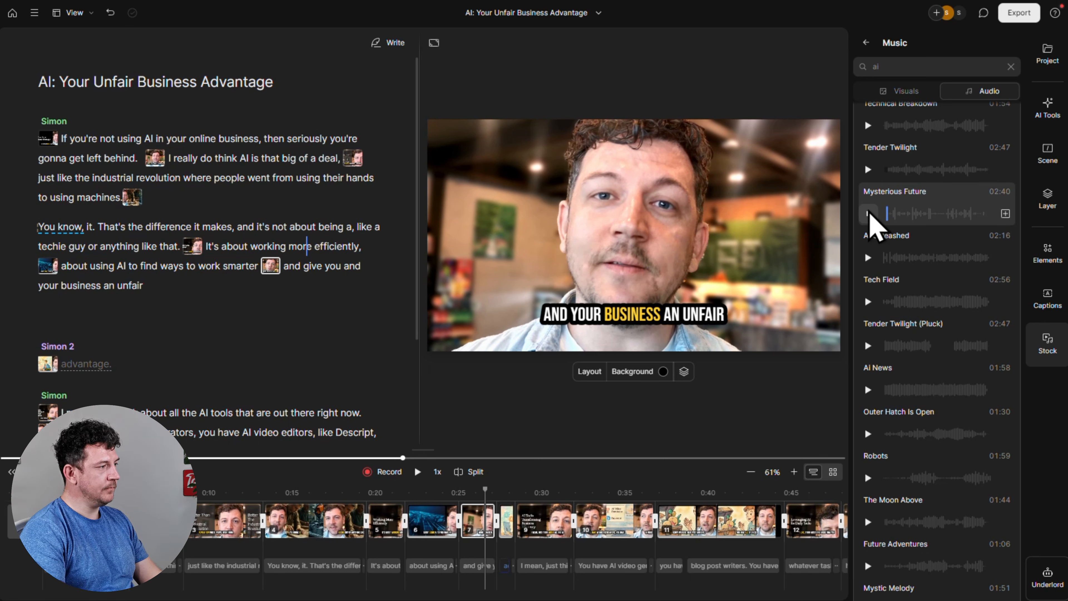
pyautogui.click(867, 257)
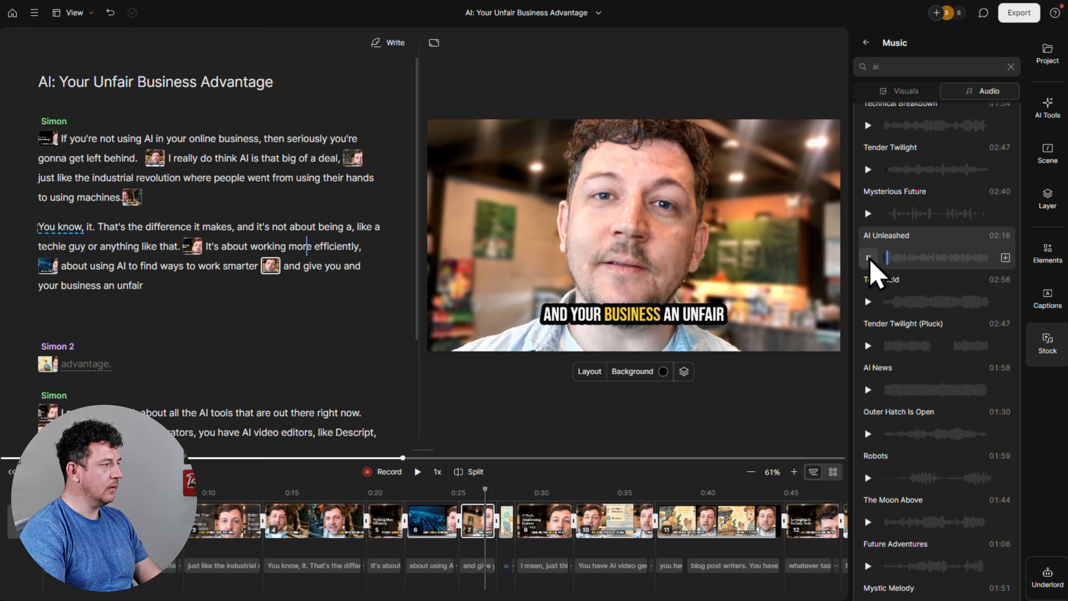
pyautogui.click(867, 257)
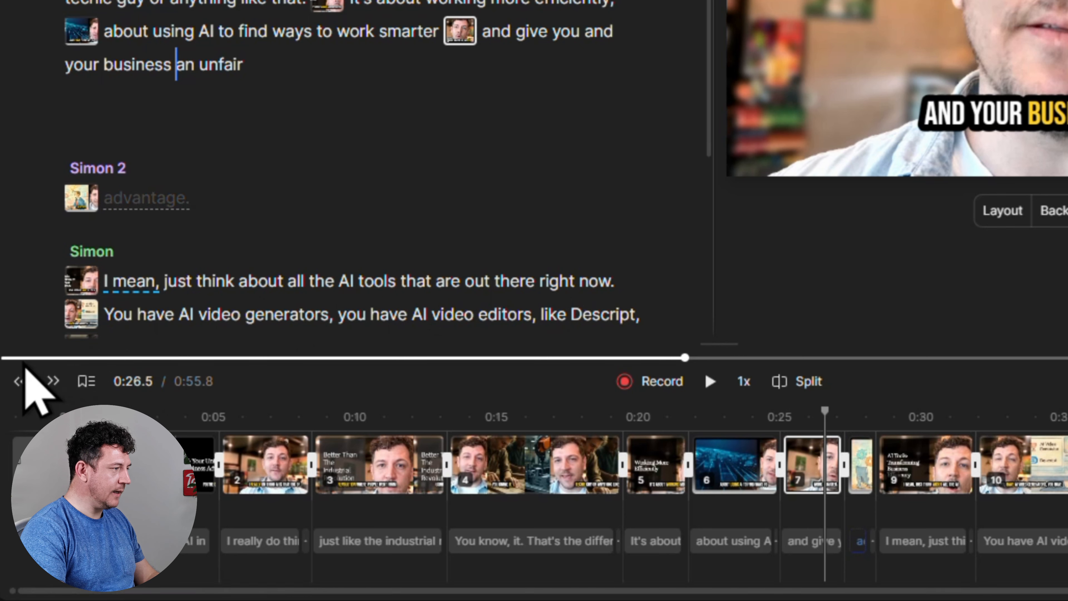
# Insert the Tender Twilight music track at the very start of the video.
pyautogui.click(7, 359)
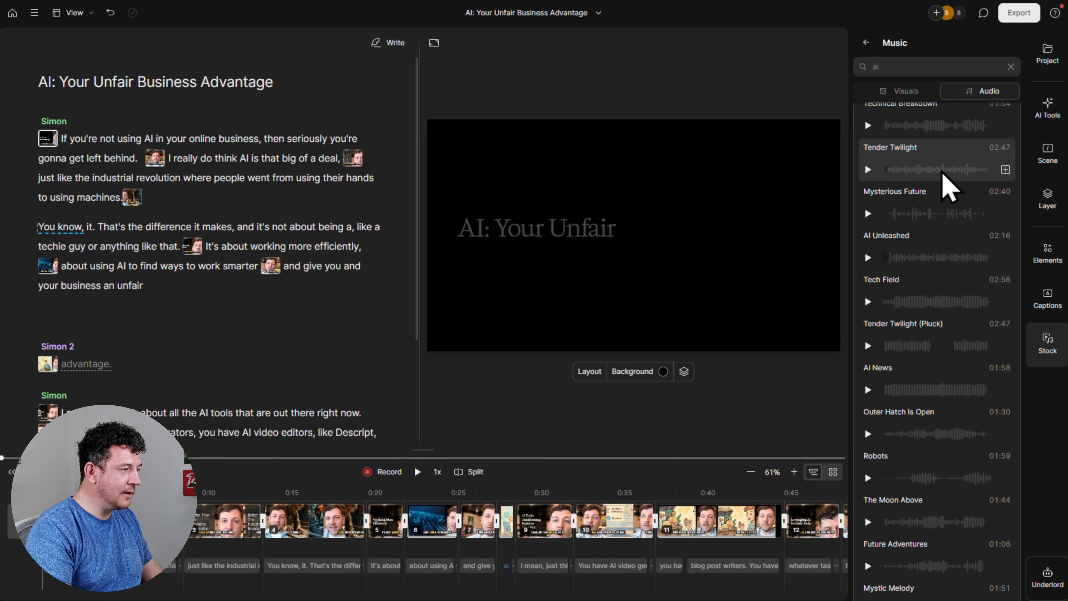
pyautogui.click(1005, 170)
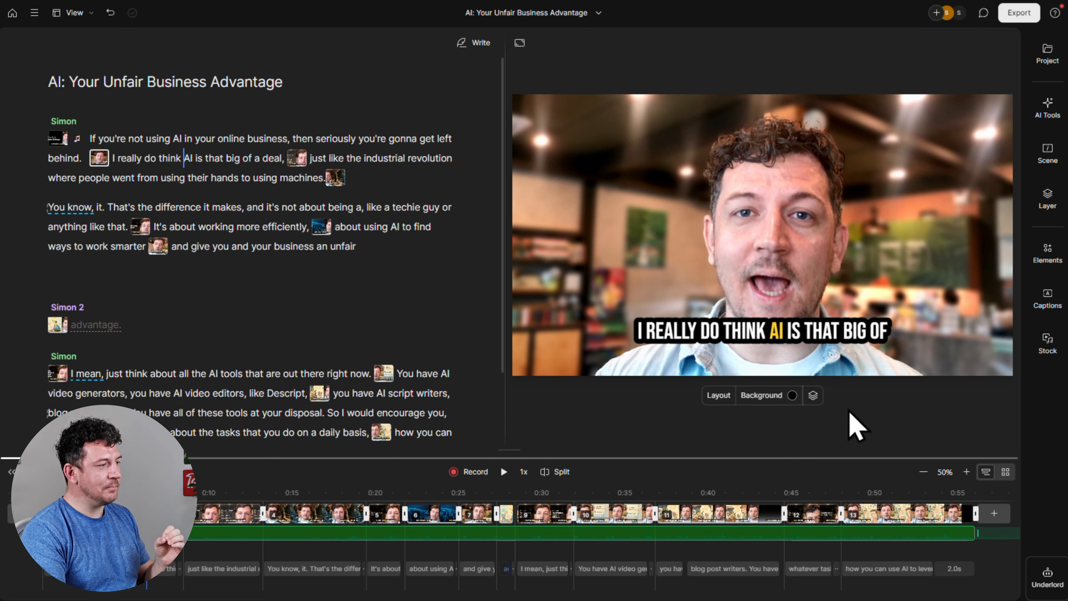
# Lower the Tender Twilight music layer's volume to 30%.
pyautogui.click(1044, 216)
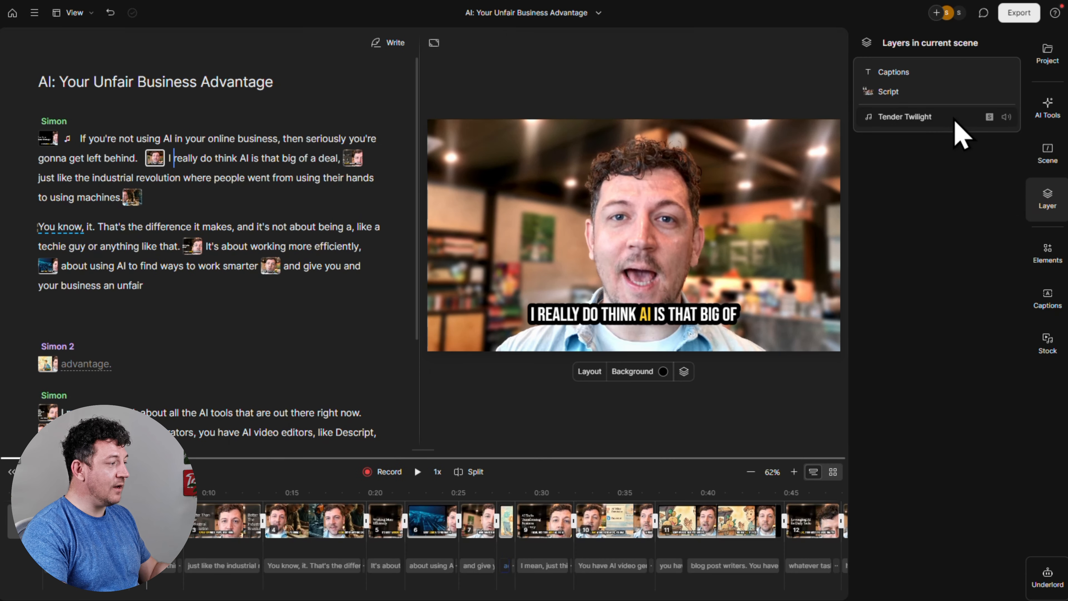
pyautogui.click(925, 117)
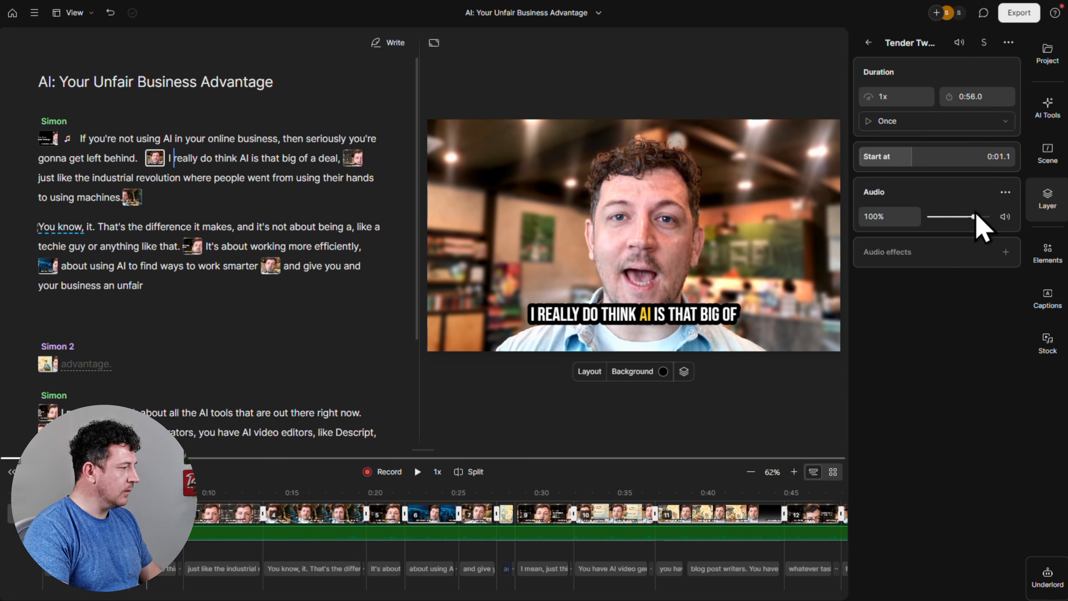
pyautogui.click(874, 218)
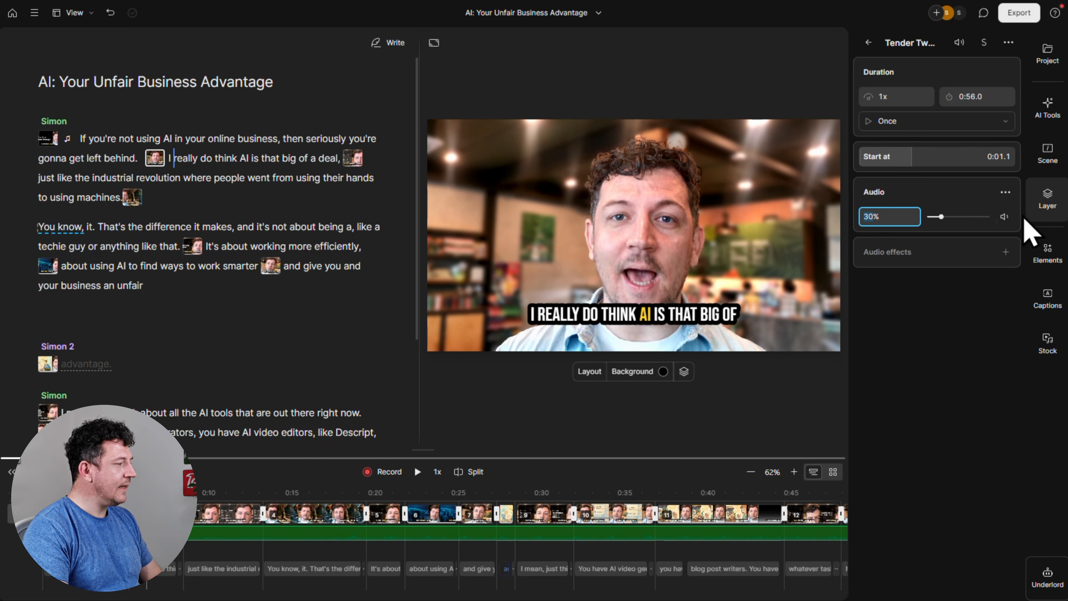
pyautogui.click(1046, 201)
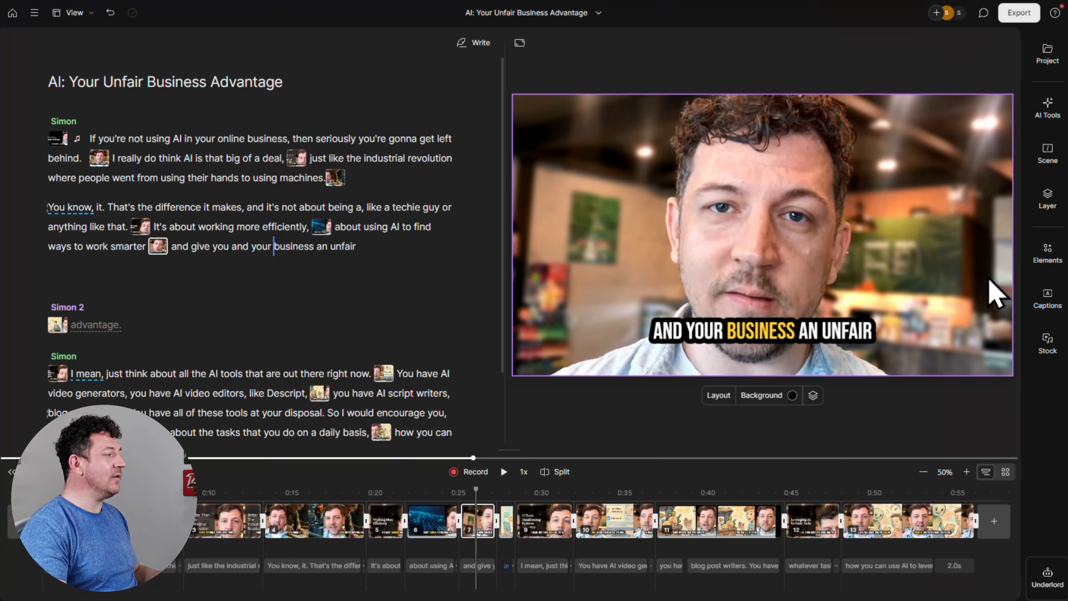
# Open the Create clips AI tool and set it up for 2 clips with a duration of 10 s.
pyautogui.click(1047, 122)
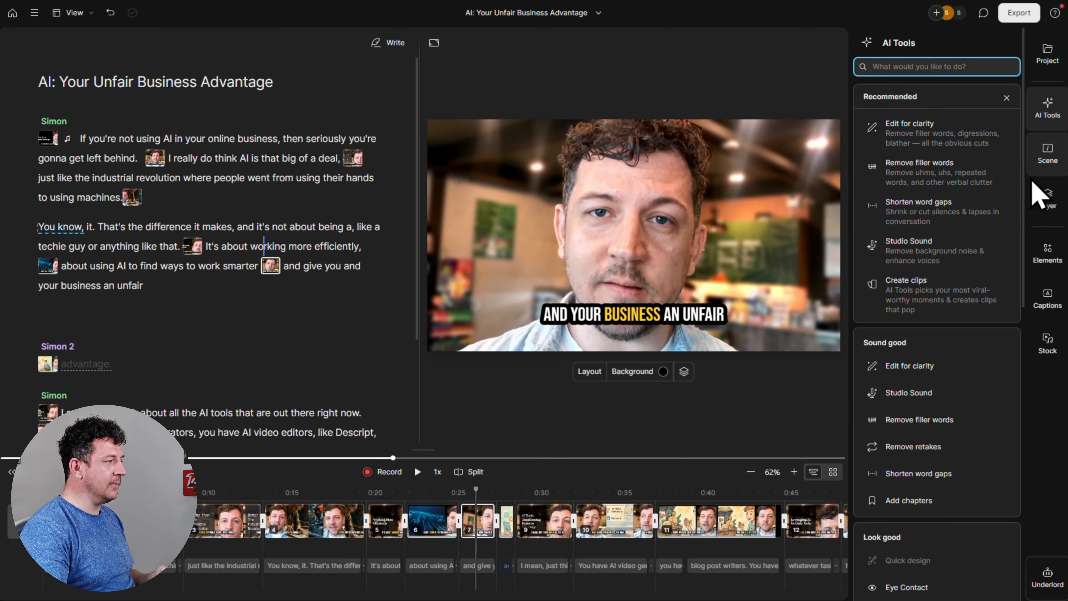
pyautogui.scroll(-3, 997, 341)
pyautogui.scroll(-8, 1003, 360)
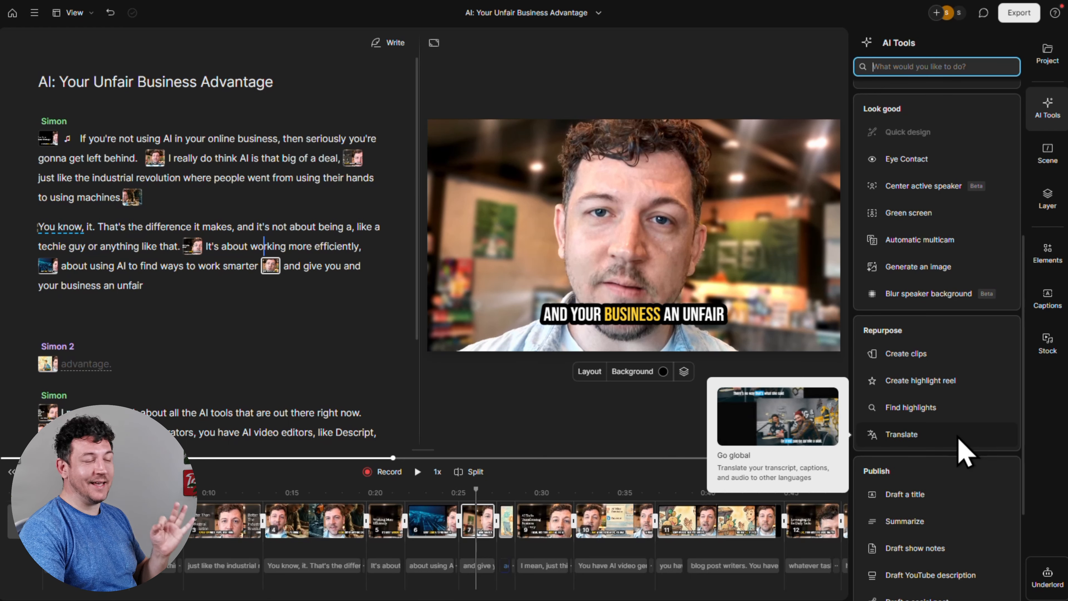
pyautogui.click(976, 359)
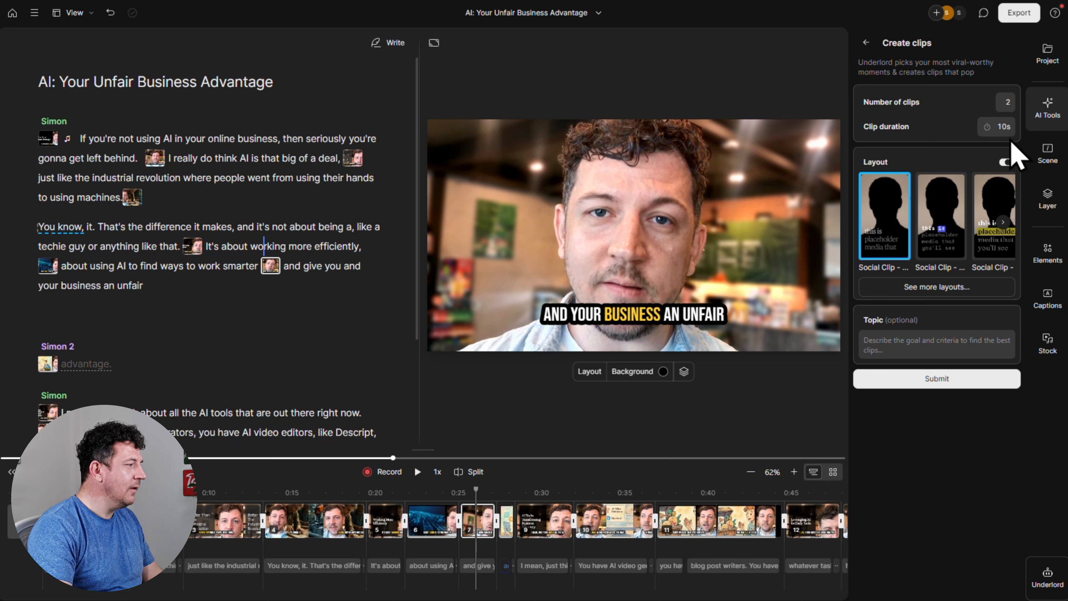
# Choose the Social Clip layout with orange-highlighted caption text and generate the clips.
pyautogui.click(1003, 222)
pyautogui.click(1003, 222)
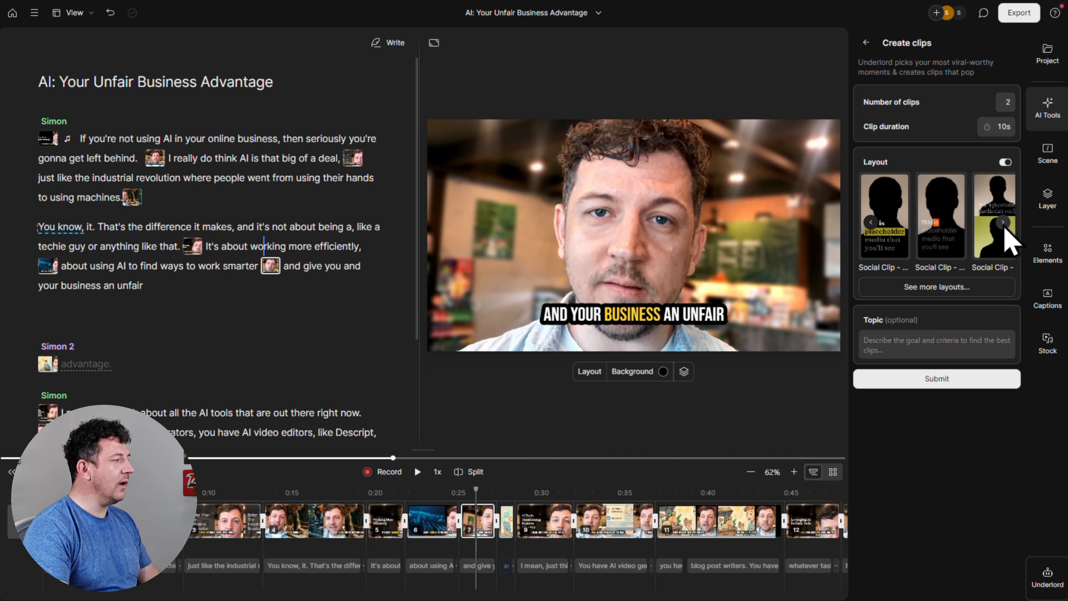
pyautogui.click(999, 290)
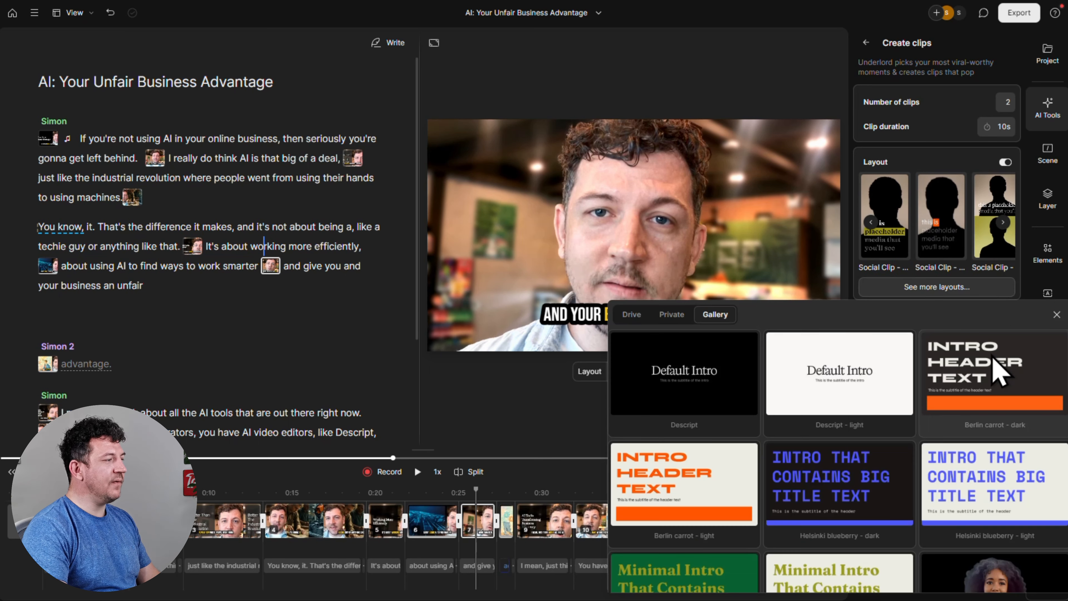
pyautogui.scroll(-7, 1000, 370)
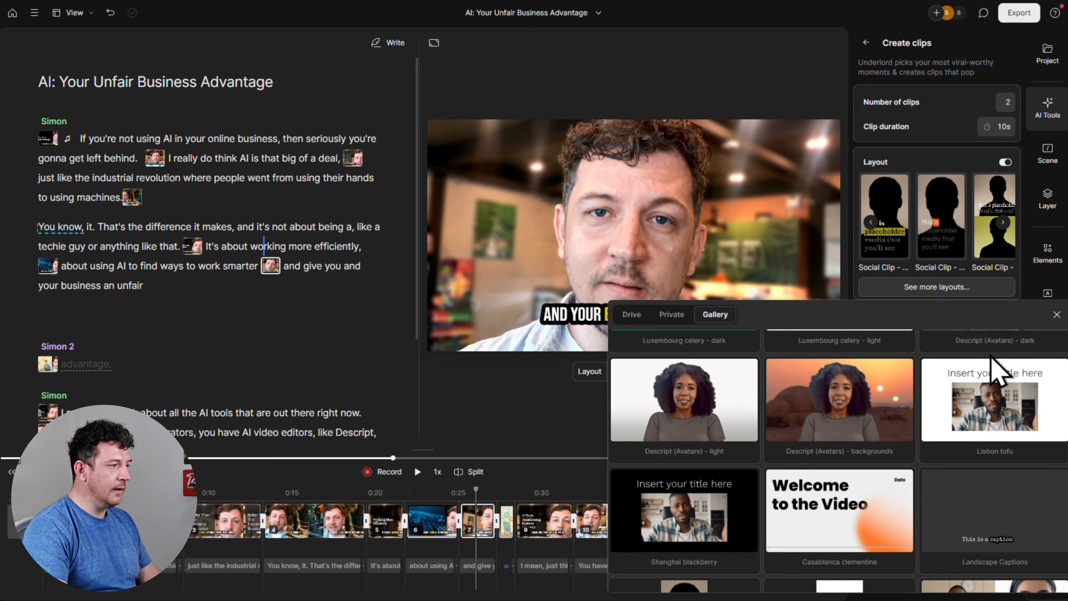
pyautogui.click(1013, 275)
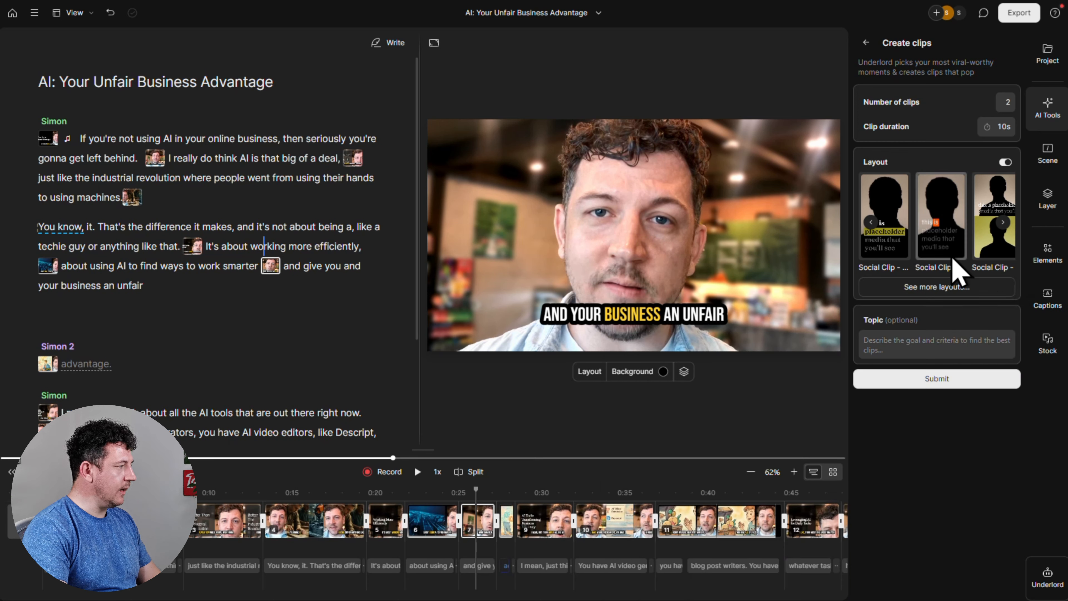
pyautogui.click(942, 250)
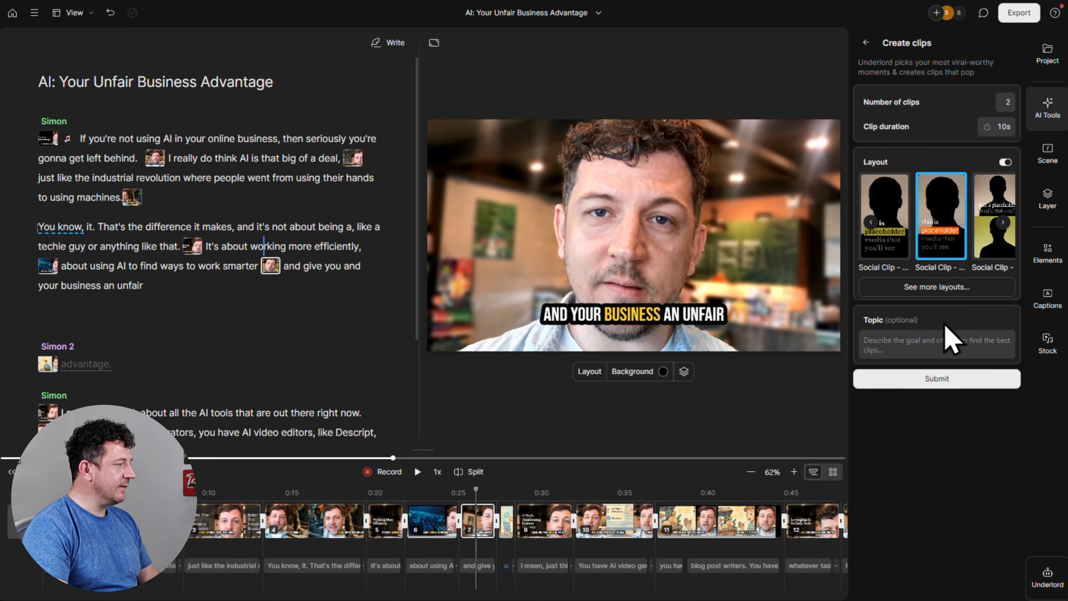
pyautogui.click(965, 385)
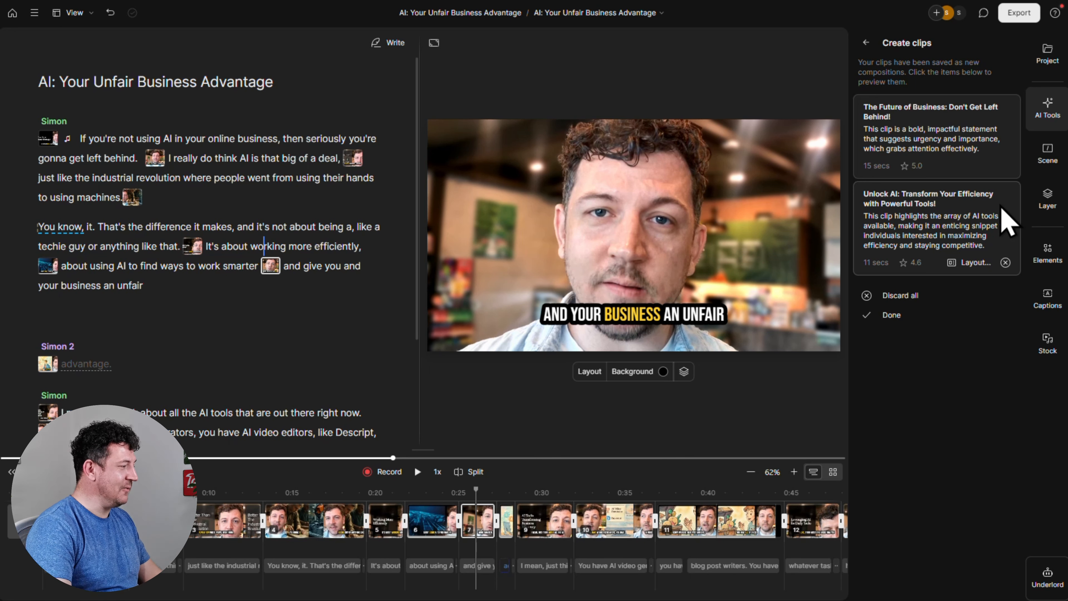
# Preview the generated clip "The Future of Business: Don't Get Left Behind!".
pyautogui.click(965, 160)
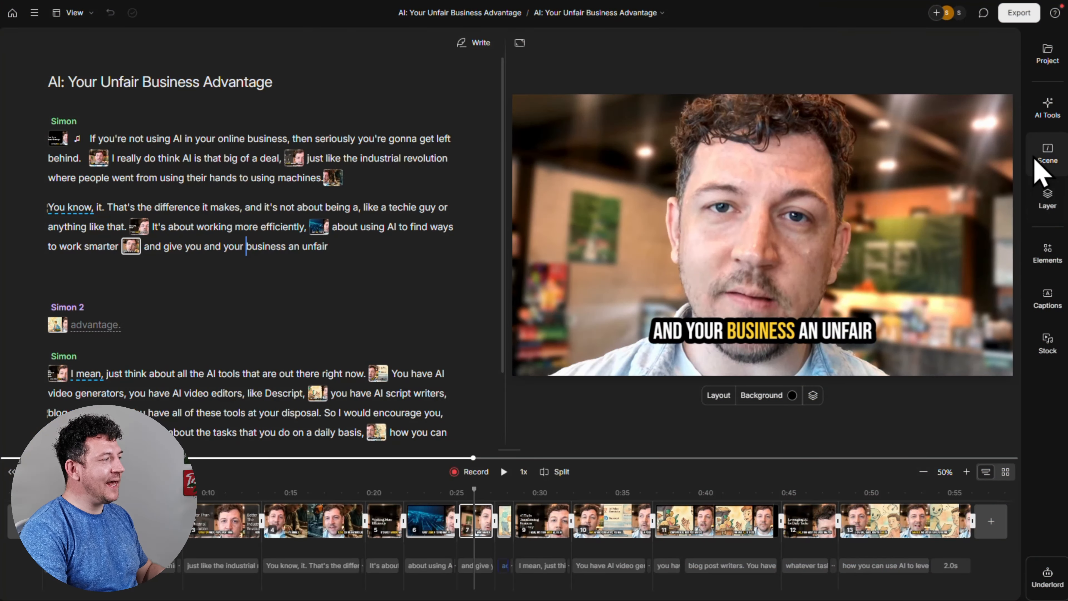
# Generate a YouTube description of the video with the Draft YouTube description AI tool and copy the resulting text.
pyautogui.click(1048, 109)
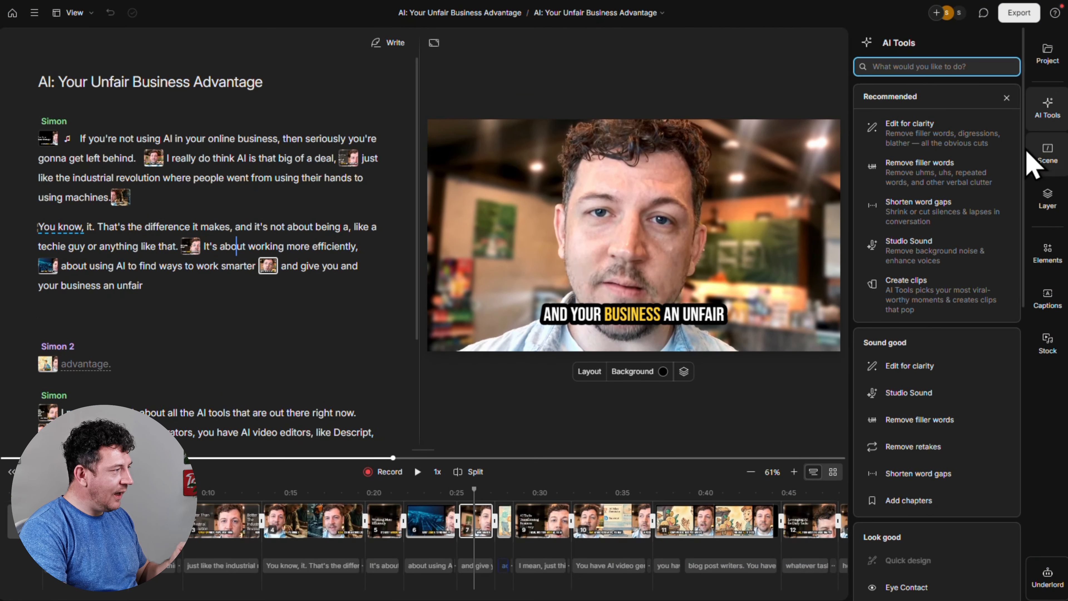
pyautogui.scroll(-10, 1024, 309)
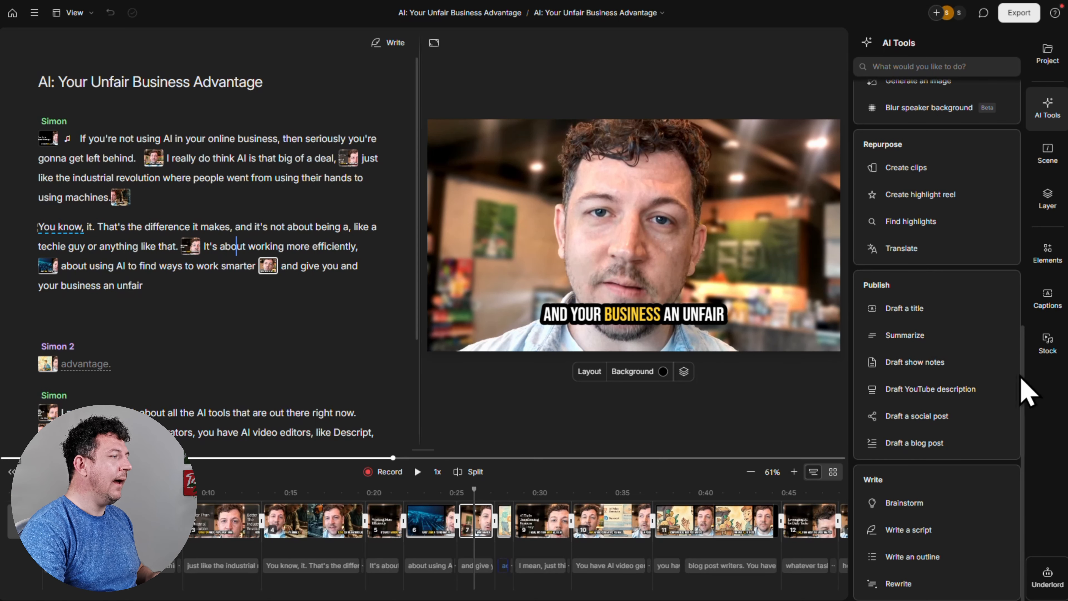
pyautogui.click(990, 389)
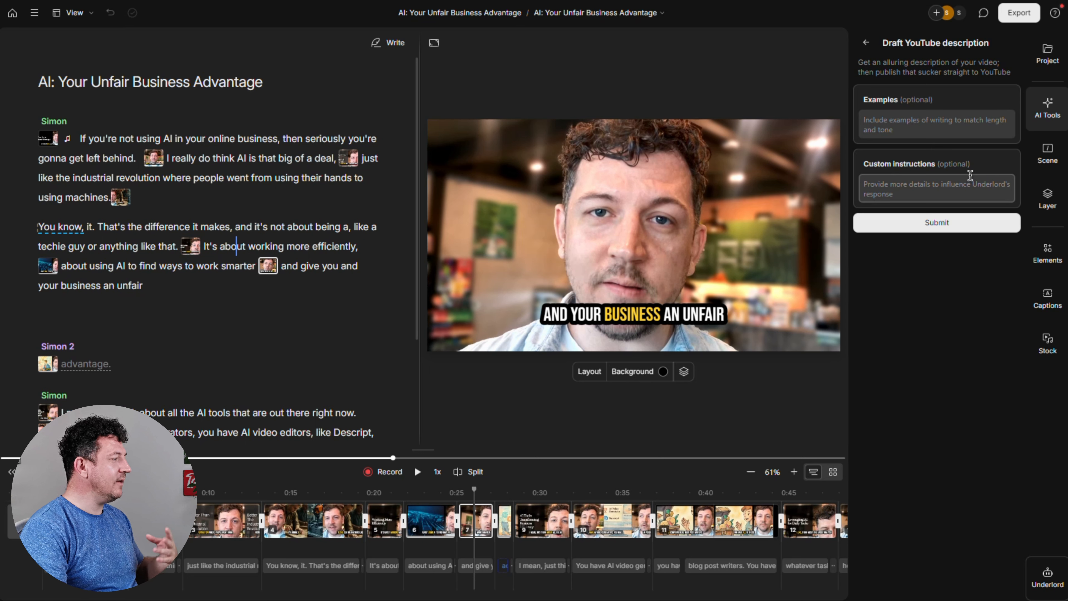
pyautogui.click(965, 223)
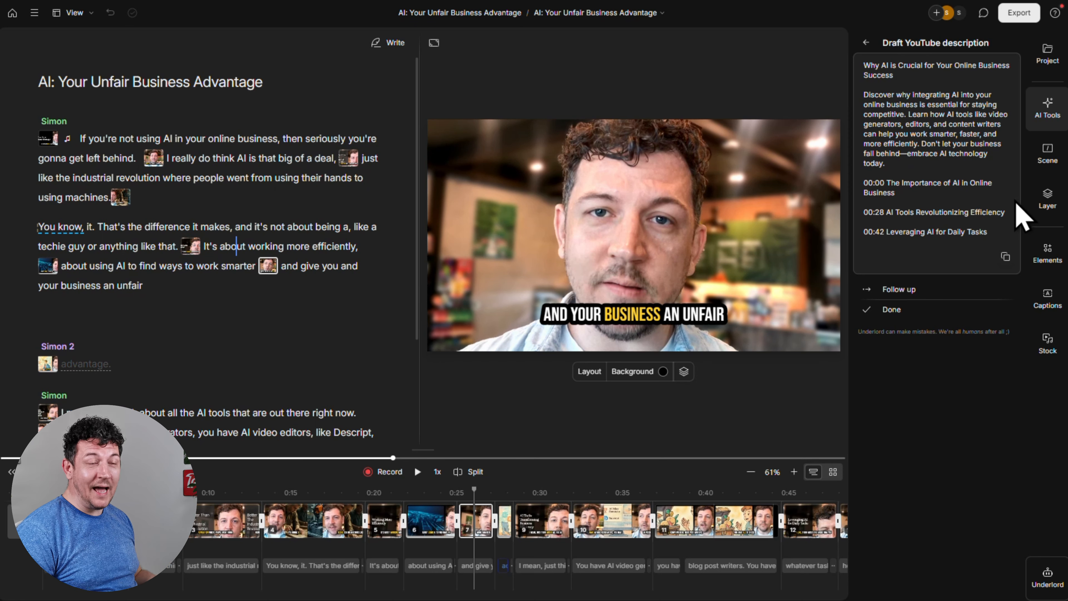
pyautogui.click(1006, 257)
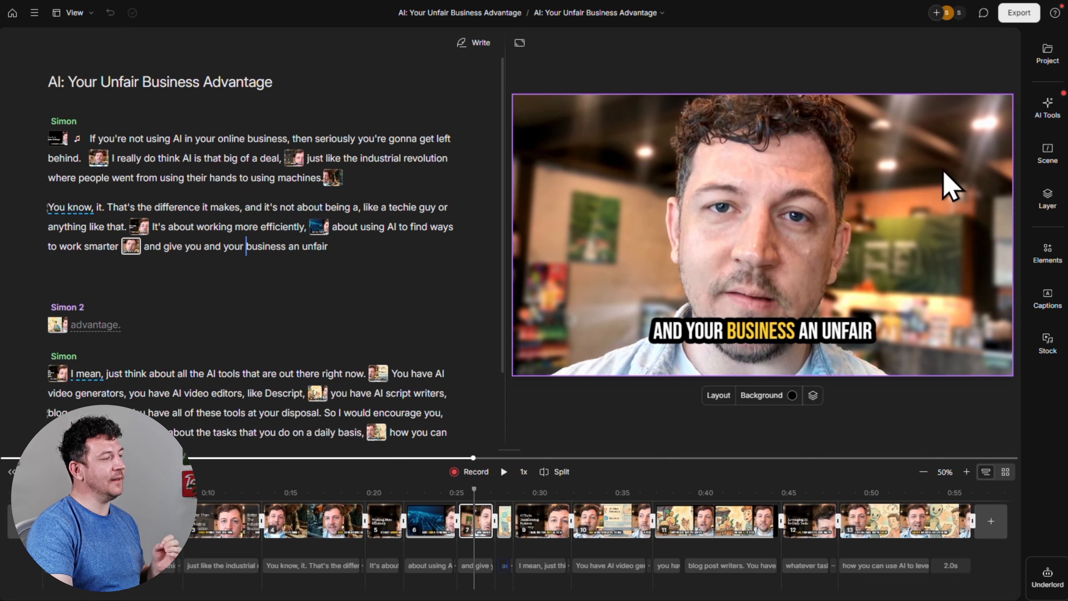
# Open the video export settings and set the destination to Local export.
pyautogui.click(1019, 14)
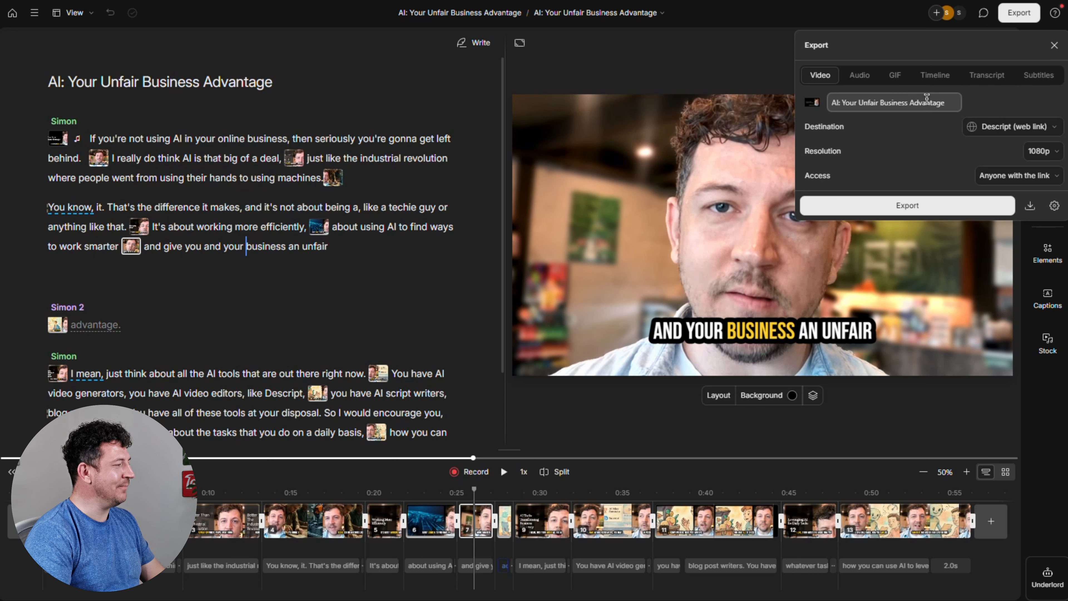
pyautogui.click(1060, 128)
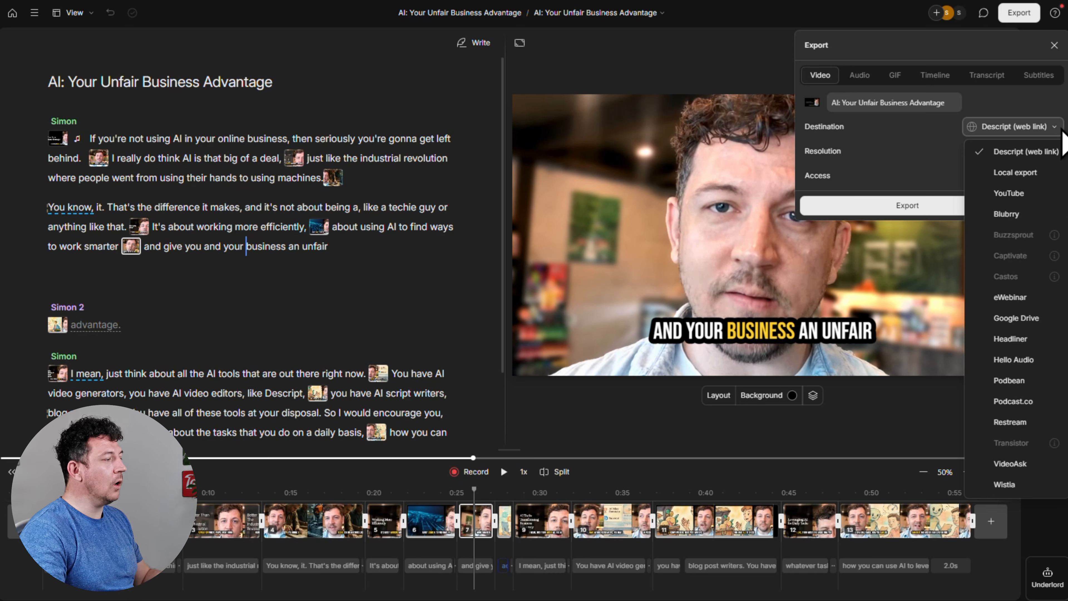
pyautogui.click(1056, 178)
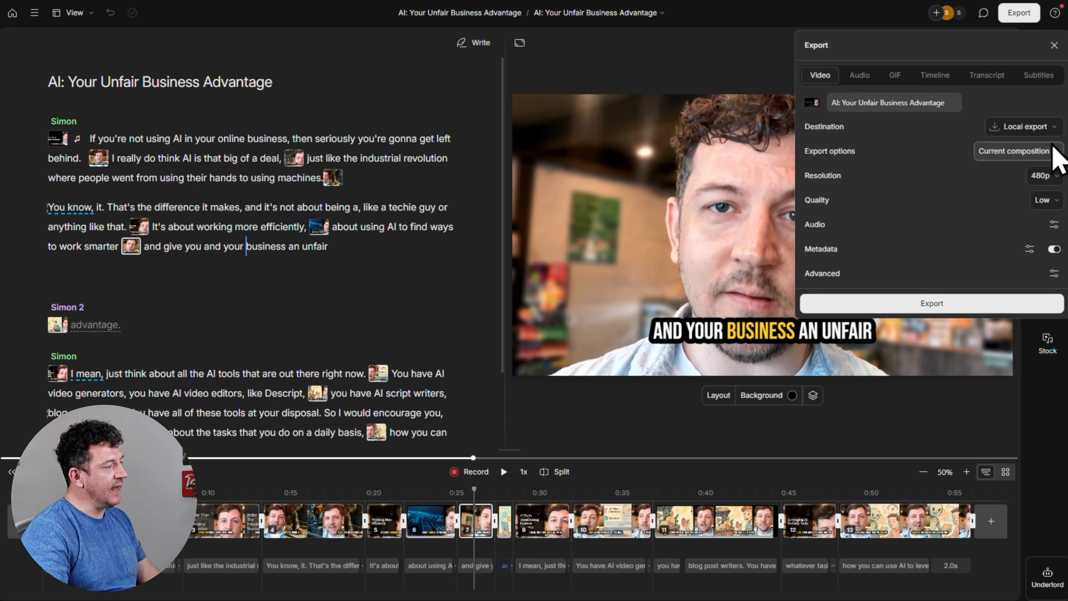
# Set the export resolution to Max and the quality to High, and export the current composition.
pyautogui.click(1057, 176)
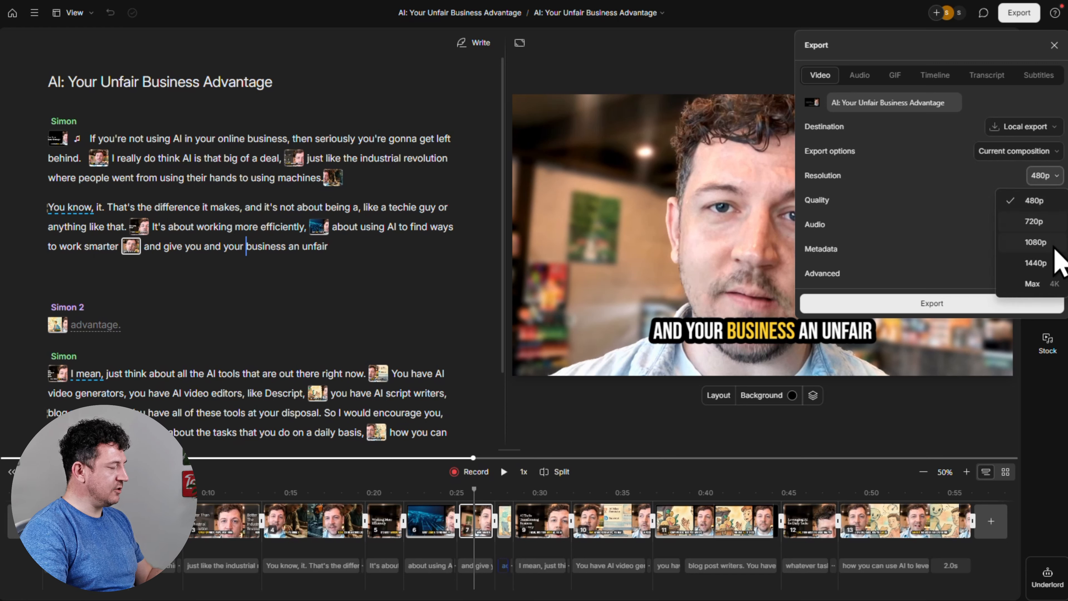
pyautogui.click(1050, 283)
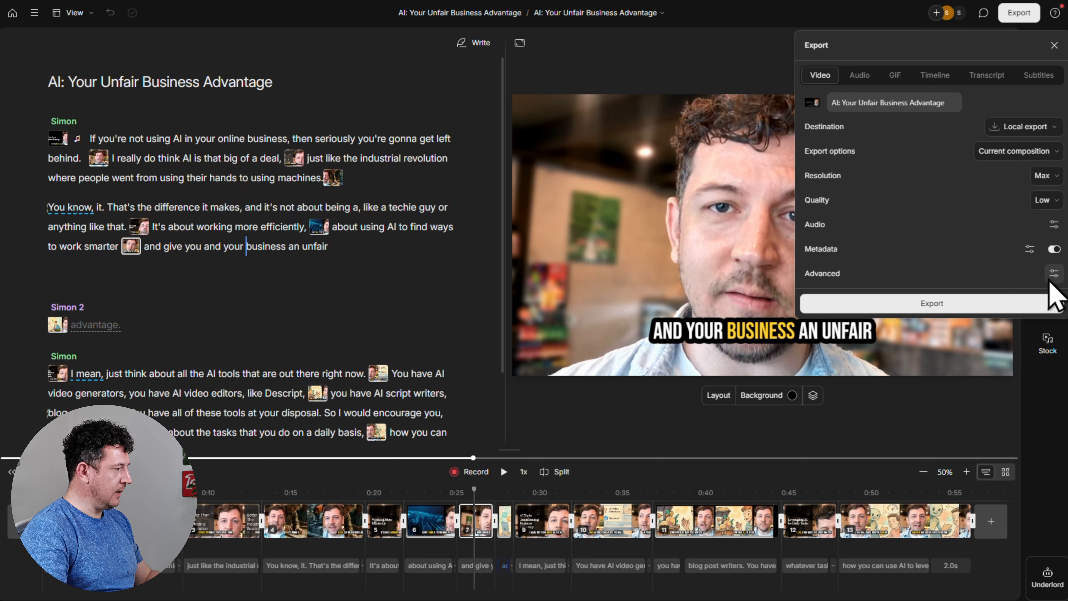
pyautogui.click(1058, 201)
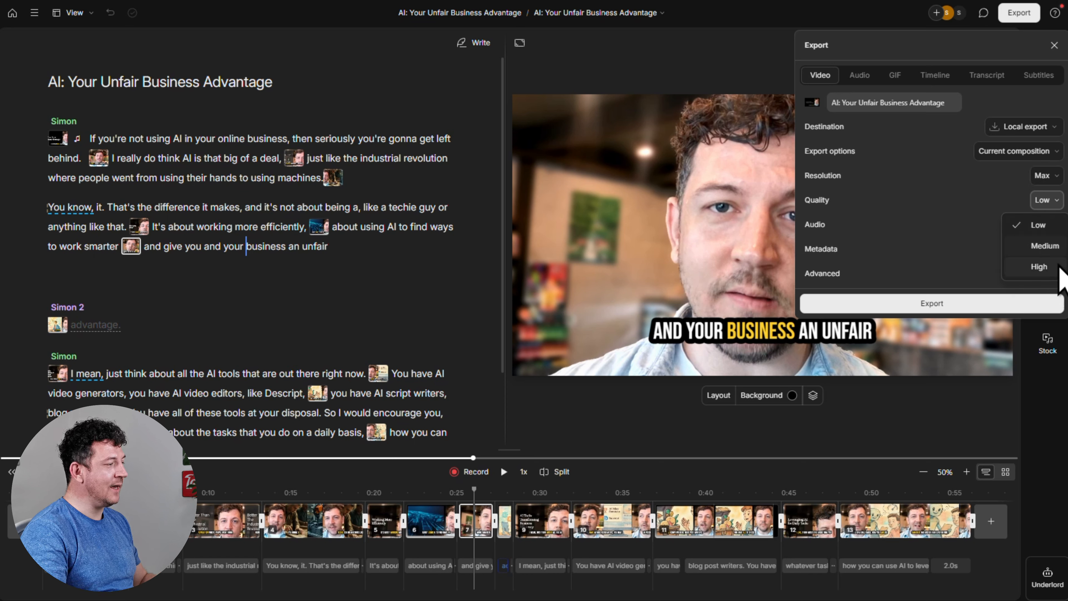
pyautogui.click(1047, 267)
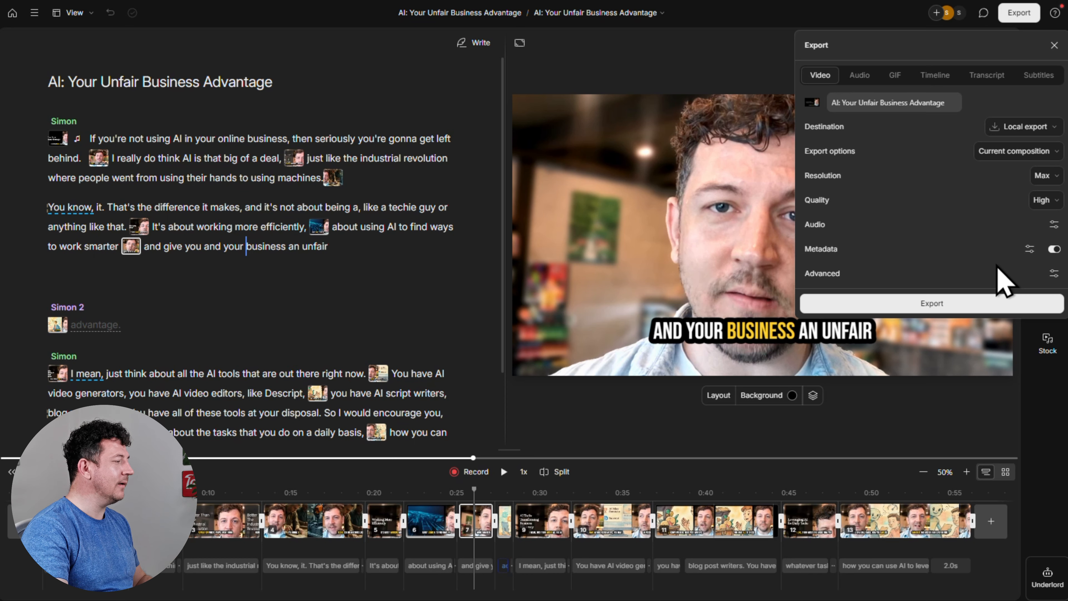
pyautogui.click(992, 304)
pyautogui.click(490, 253)
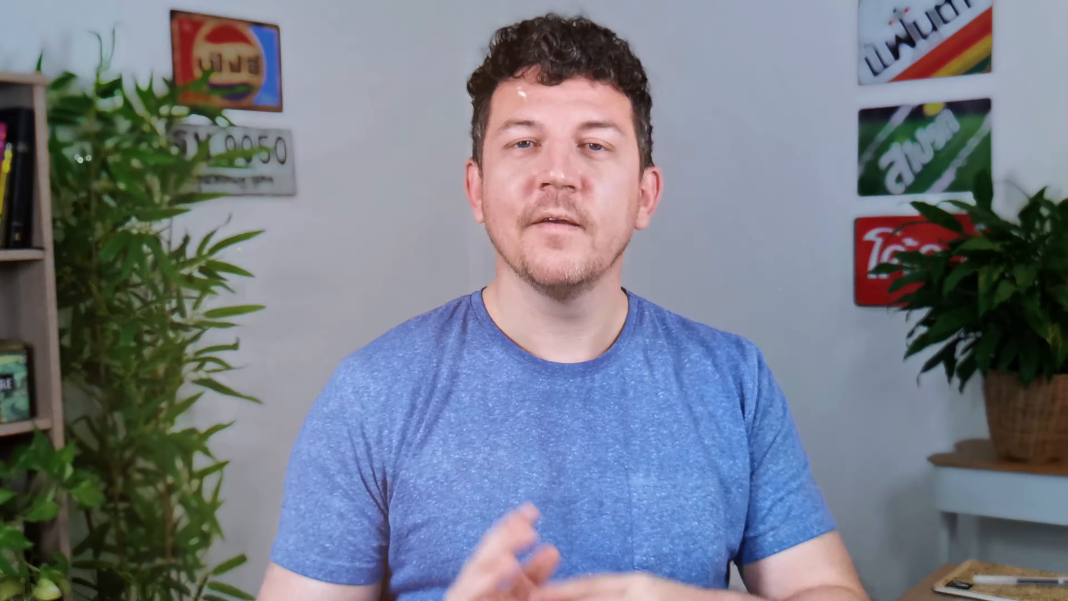